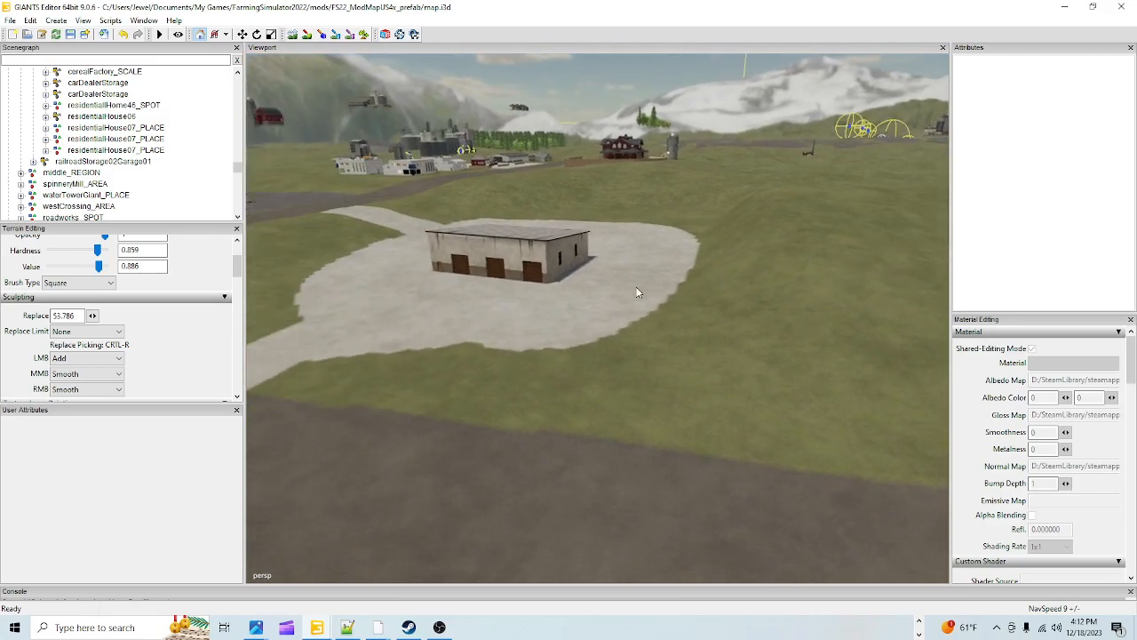
Step: Examine the three-door building, its gravel lot and the adjoining road from several angles
alt+drag(476, 226, 623, 293)
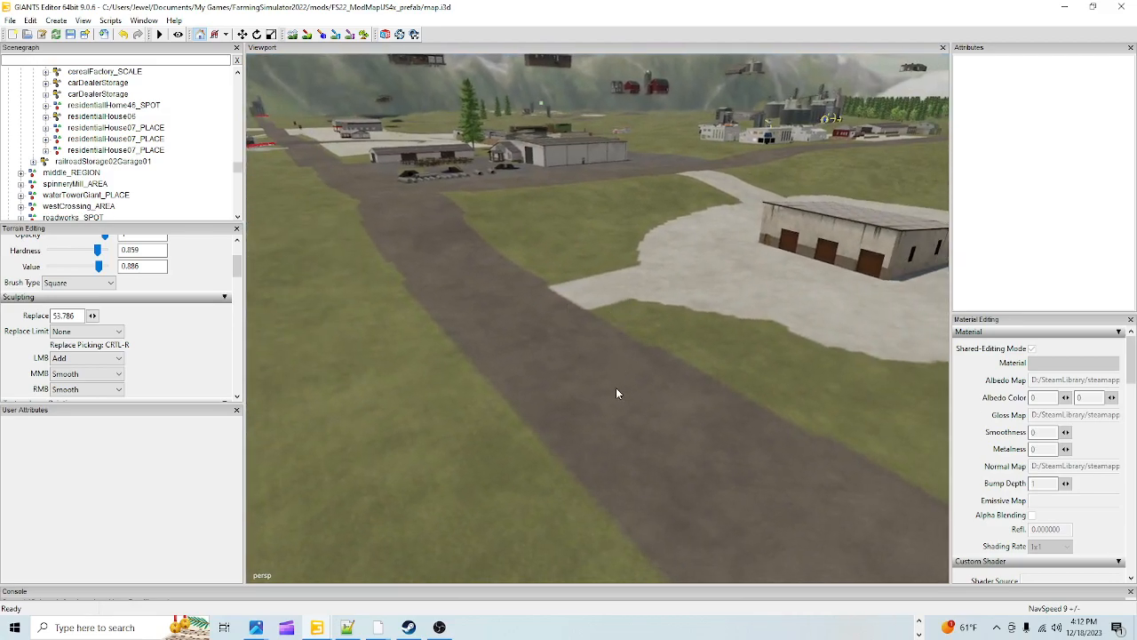
alt+drag(521, 468, 594, 482)
alt+right_drag(594, 483, 660, 354)
alt+drag(660, 354, 694, 393)
alt+right_drag(695, 393, 721, 200)
alt+drag(709, 213, 637, 204)
alt+right_drag(637, 204, 740, 198)
alt+drag(740, 198, 810, 204)
alt+right_drag(810, 203, 660, 356)
alt+drag(716, 253, 635, 196)
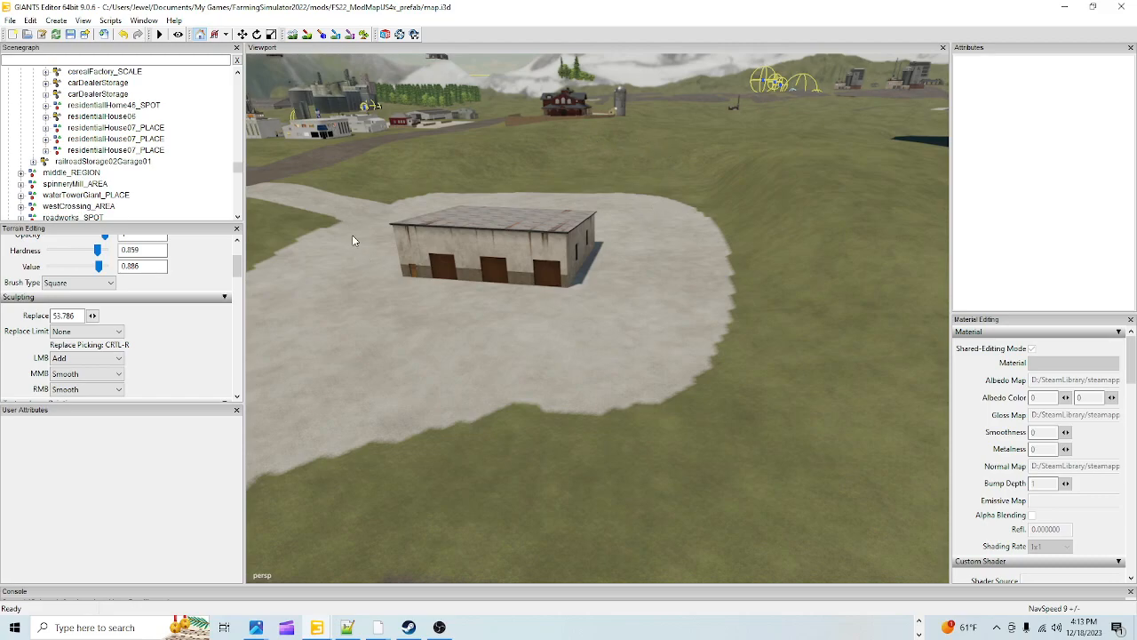
Step: Start a file import and browse to the SteamLibrary folder on the D: drive
click(10, 21)
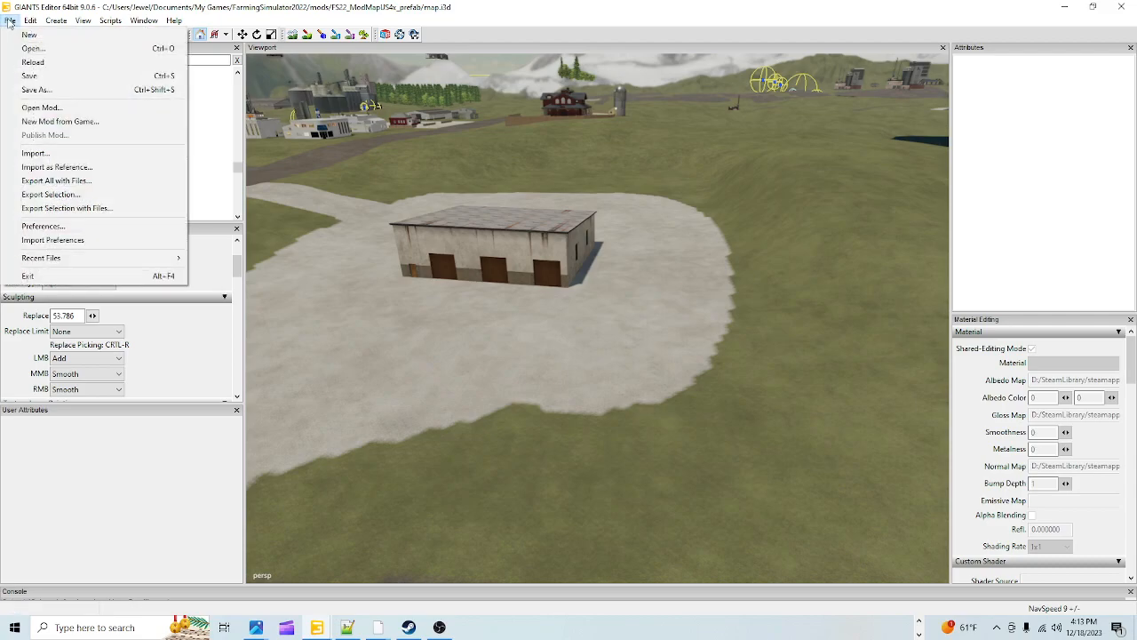
click(35, 153)
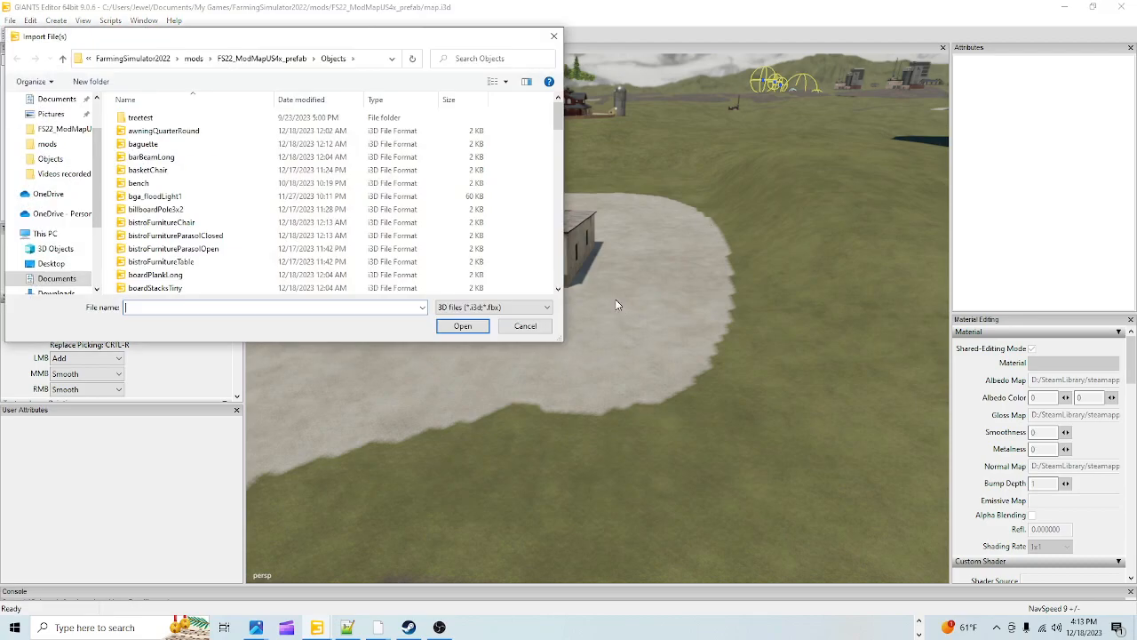
scroll(53, 231, down, 2)
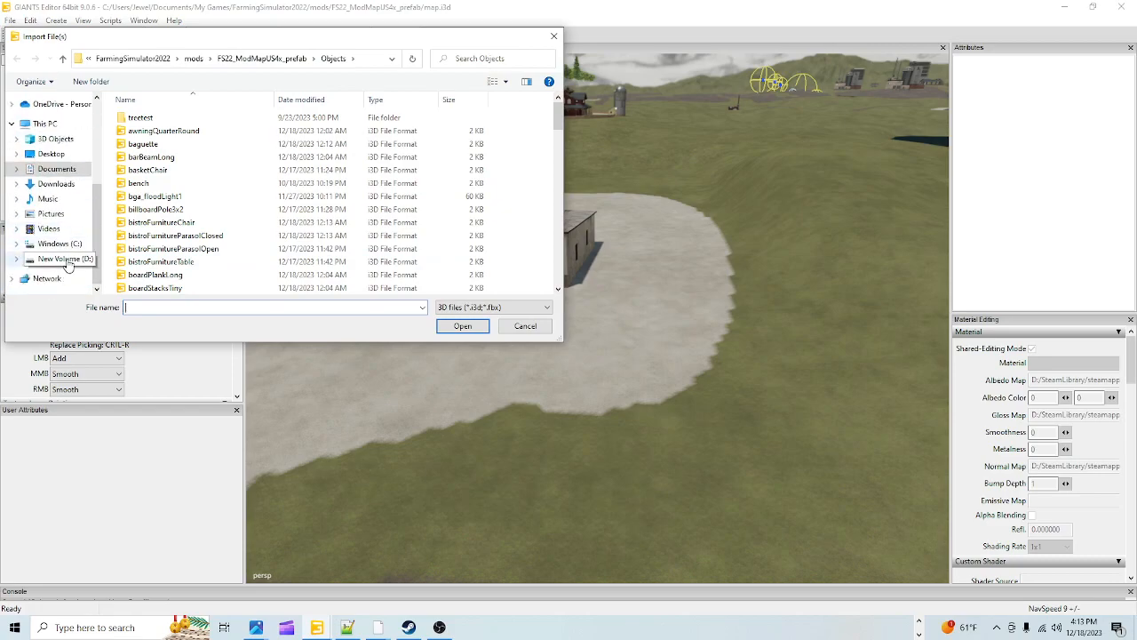
click(63, 259)
scroll(254, 255, down, 5)
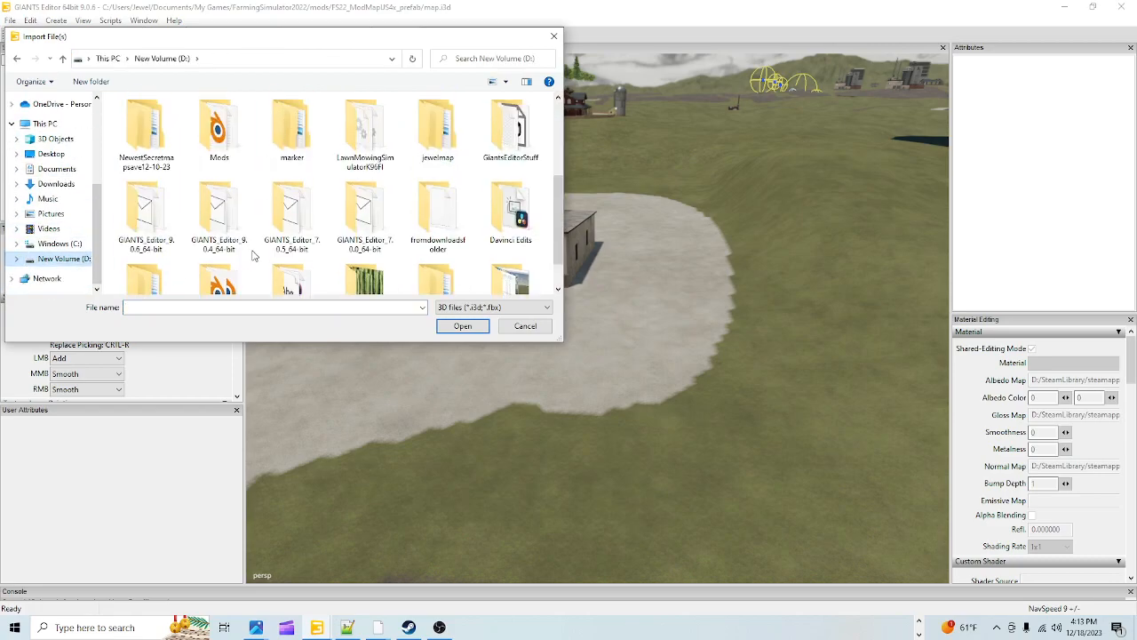
scroll(254, 255, down, 1)
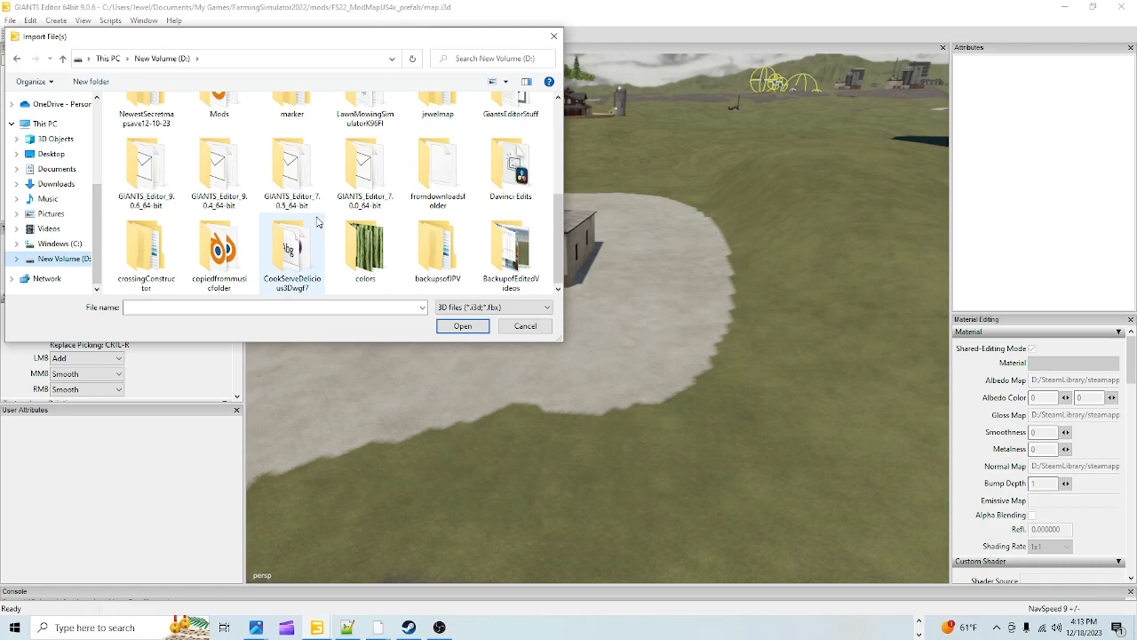
scroll(317, 222, up, 2)
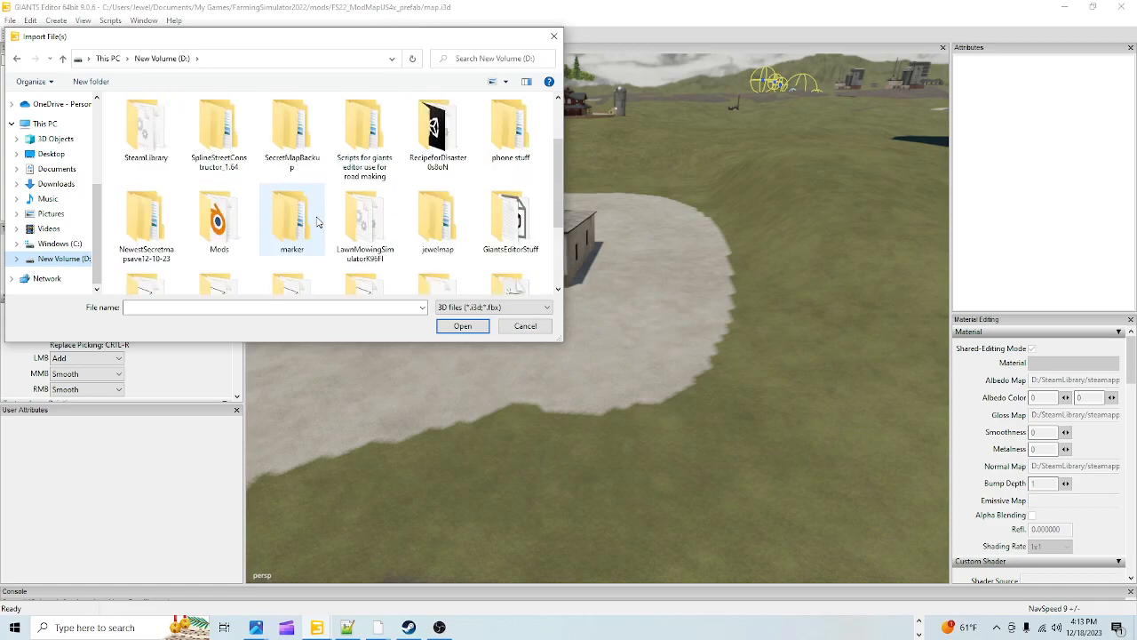
double_click(158, 151)
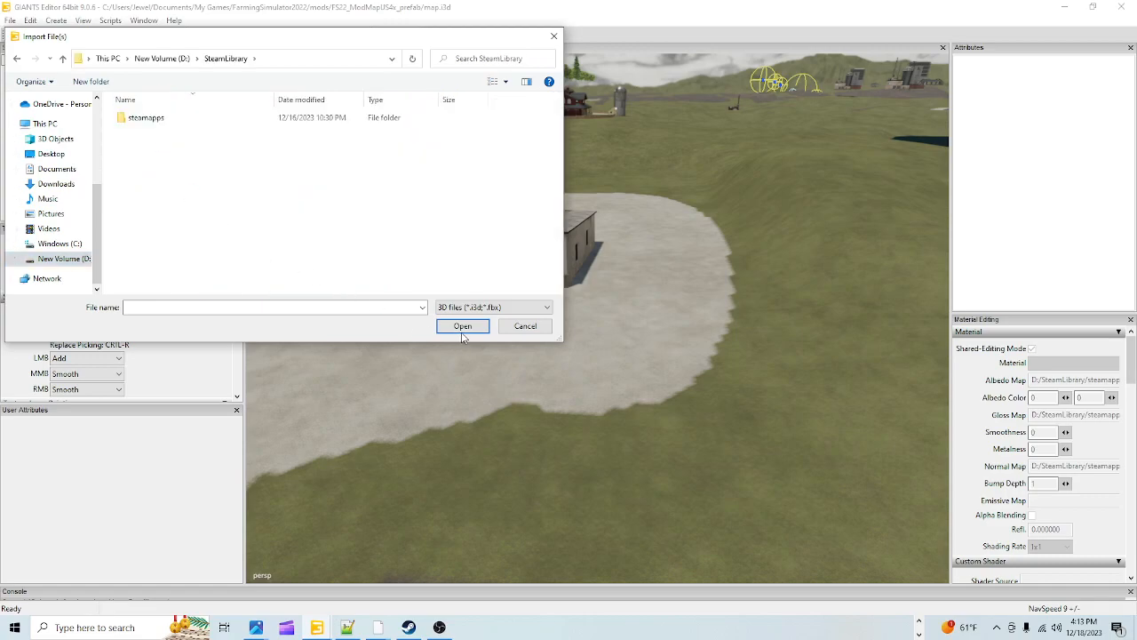
Step: Browse through steamapps, common and Farming Simulator 22 to the data/placeables folder
click(170, 124)
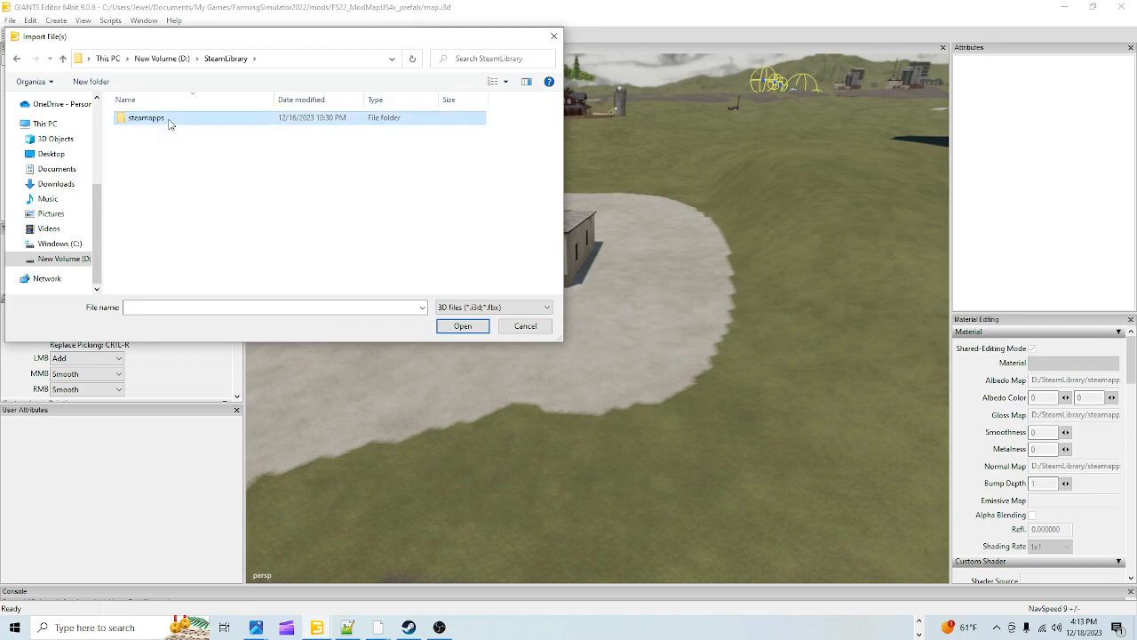
double_click(170, 123)
double_click(168, 118)
click(180, 212)
double_click(181, 211)
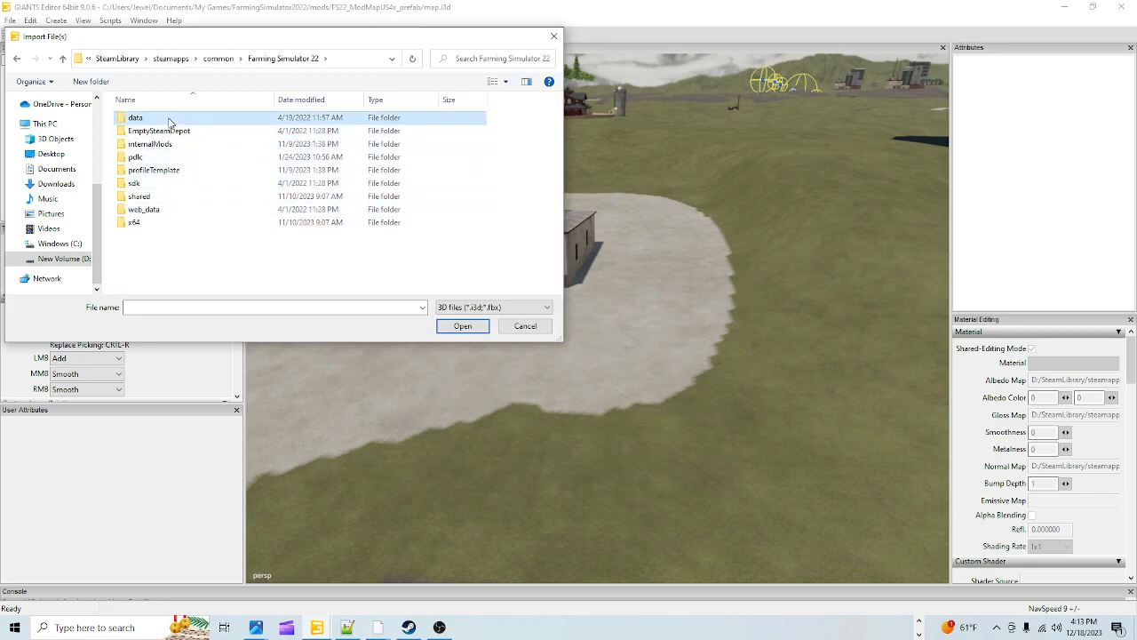
double_click(139, 117)
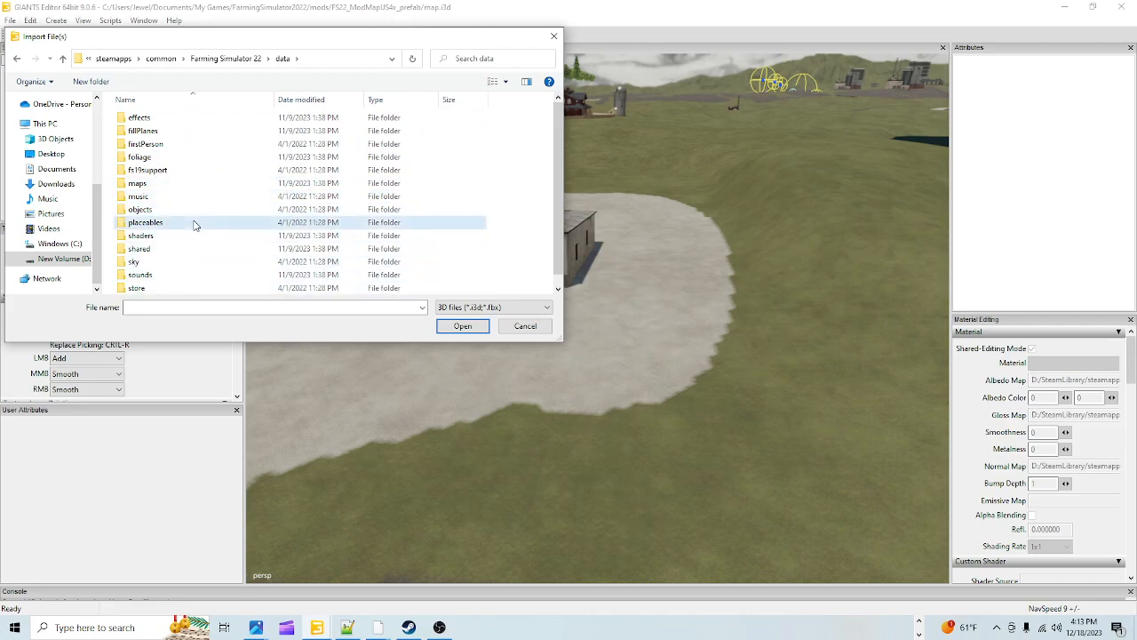
double_click(144, 222)
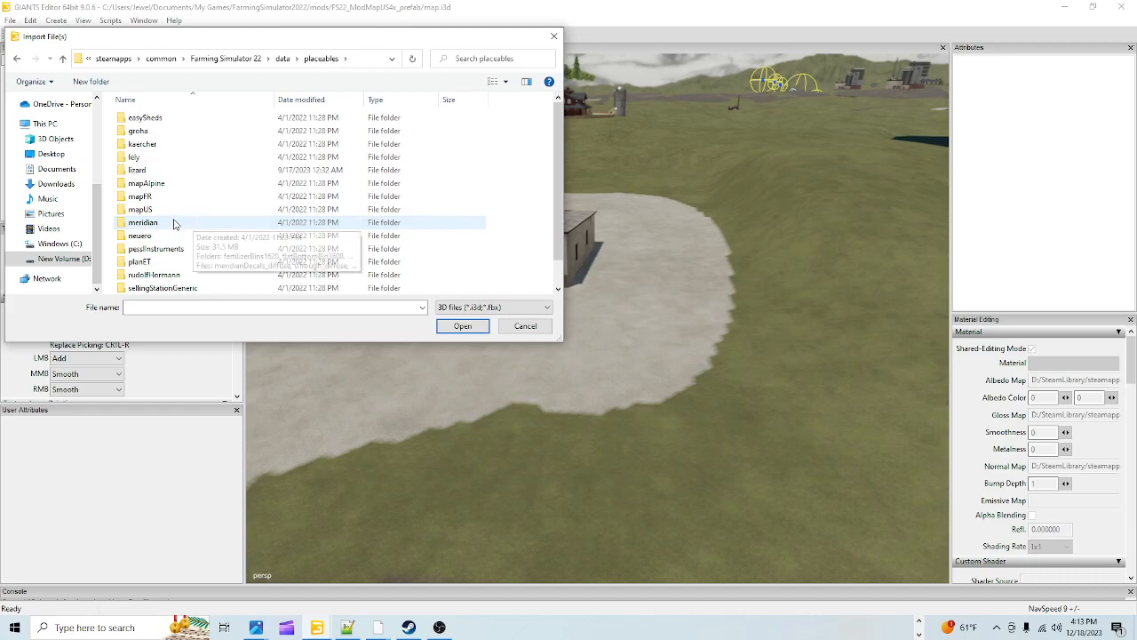
Step: Import the limeStation model from the lizard/limeStation folder into the map
scroll(146, 222, down, 1)
scroll(148, 213, up, 1)
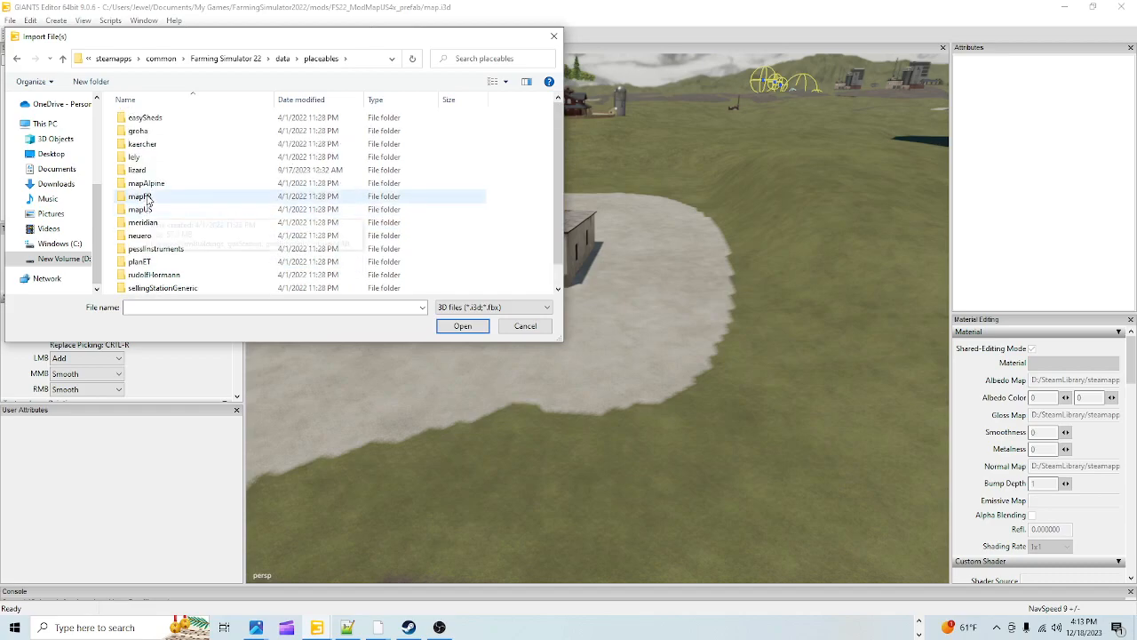
double_click(145, 179)
scroll(236, 211, down, 7)
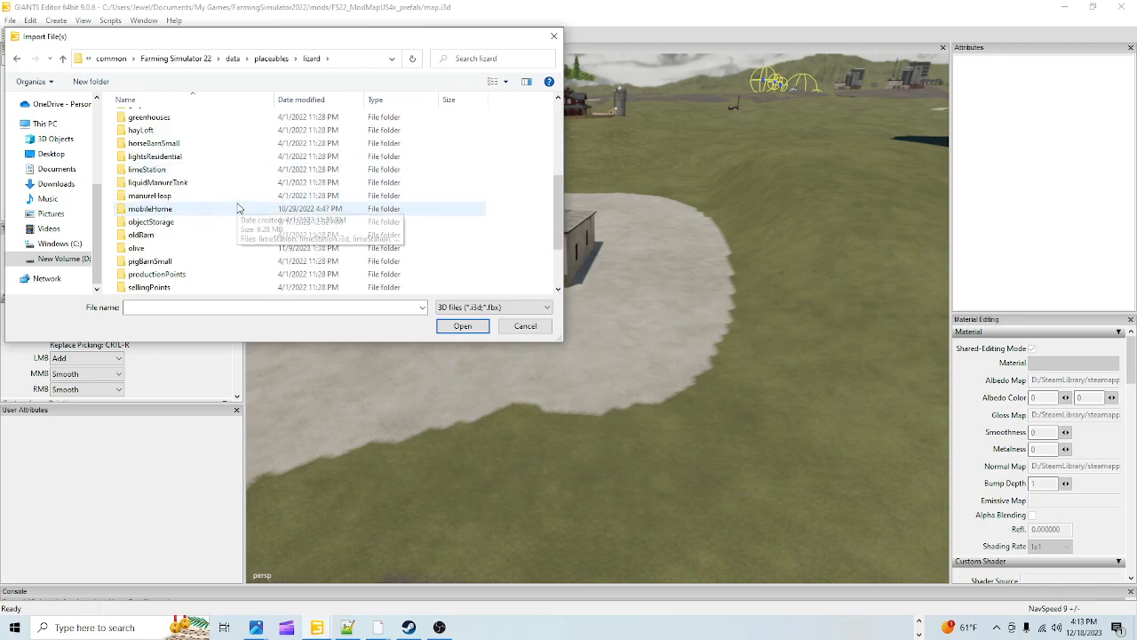
scroll(169, 240, up, 3)
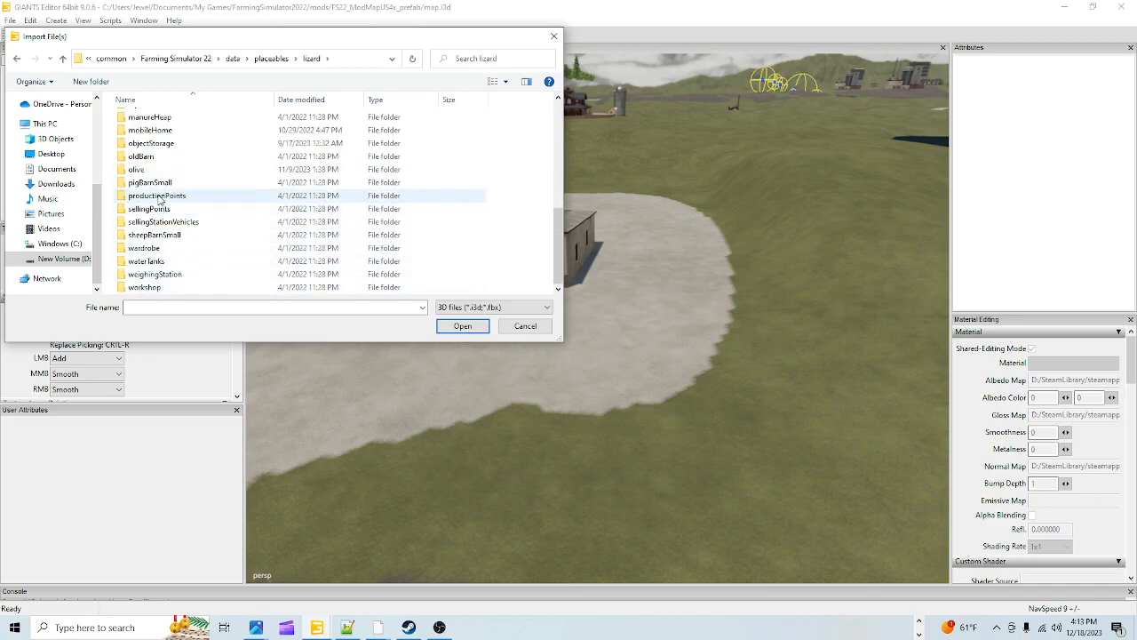
double_click(164, 180)
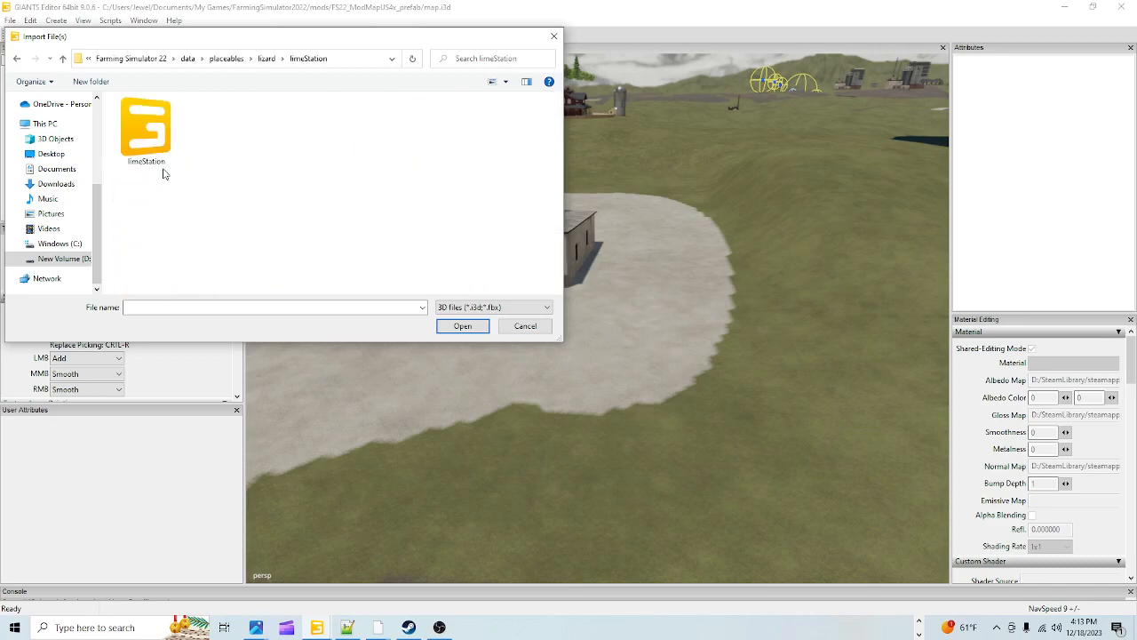
click(158, 162)
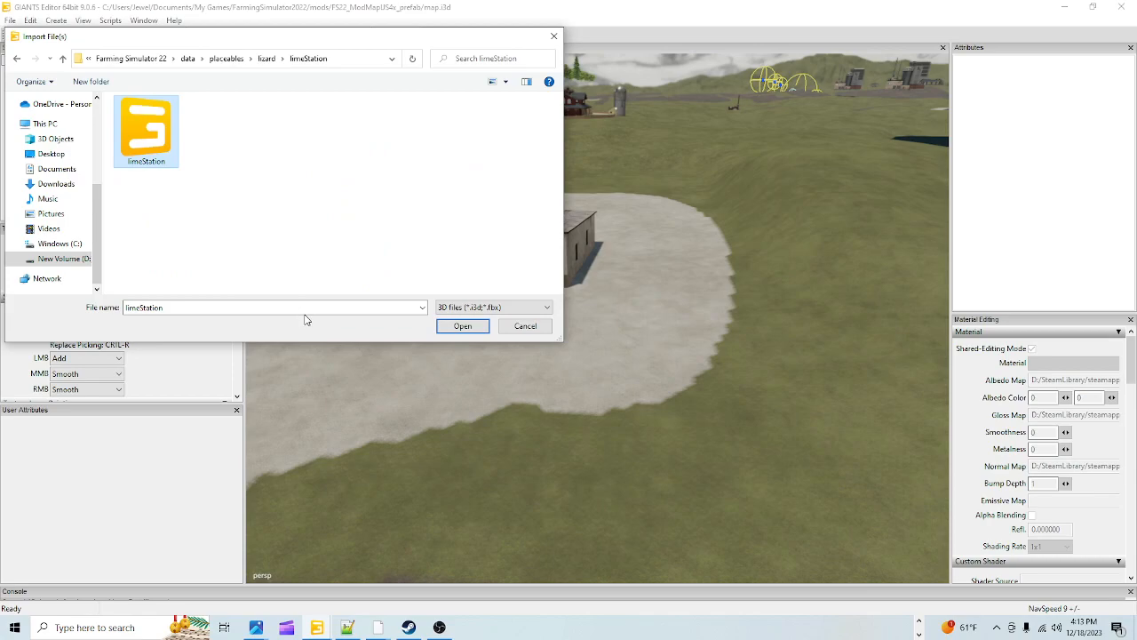
click(462, 326)
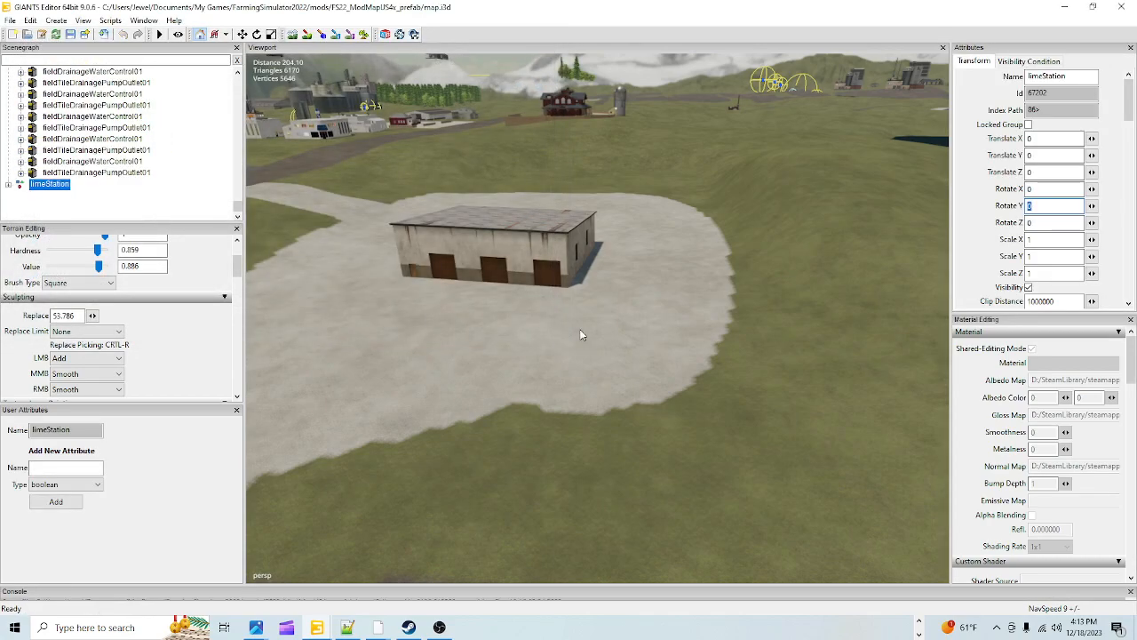
Step: Place the imported lime station on the gravel lot beside the building, near the grass edge
key(ctrl+b)
click(658, 214)
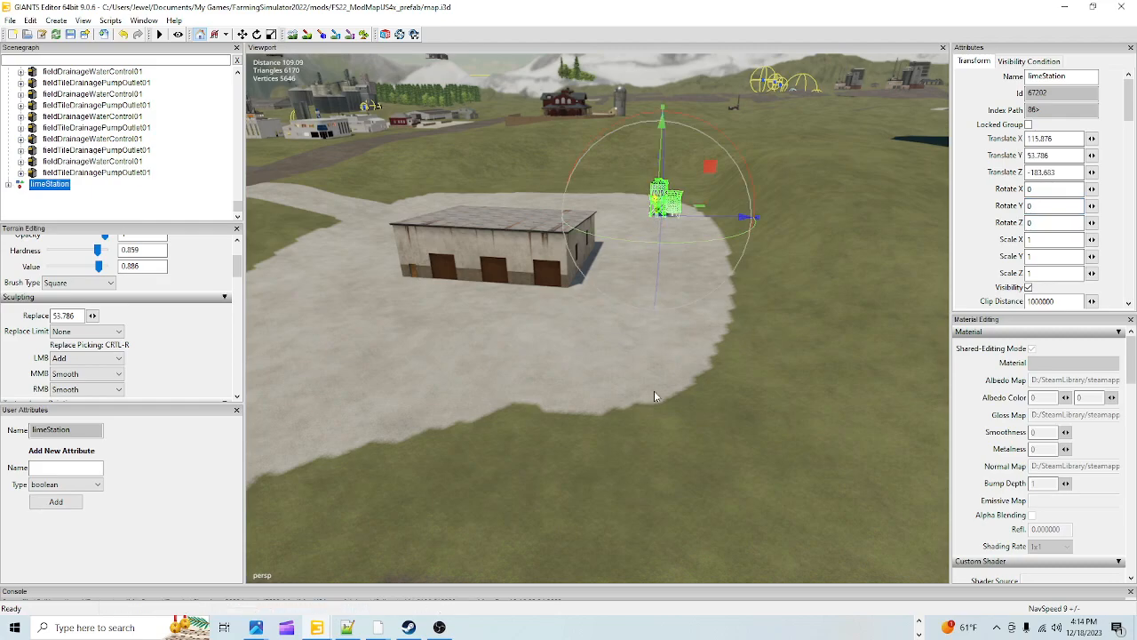
alt+drag(656, 388, 700, 361)
scroll(812, 115, up, 5)
alt+drag(754, 156, 624, 368)
scroll(774, 194, up, 5)
alt+drag(774, 195, 637, 346)
scroll(582, 223, down, 5)
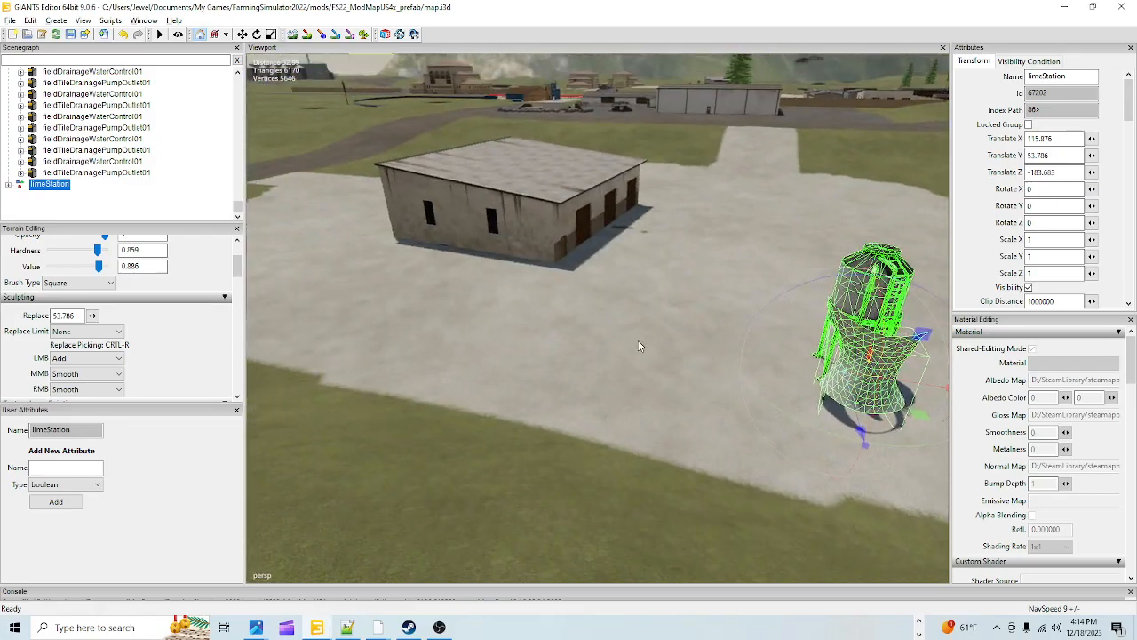
Step: Rotate the lime station to about -43 degrees in Y and move it to about X 113.0, Z -186.7
scroll(637, 347, up, 5)
alt+drag(678, 257, 548, 257)
scroll(726, 338, down, 3)
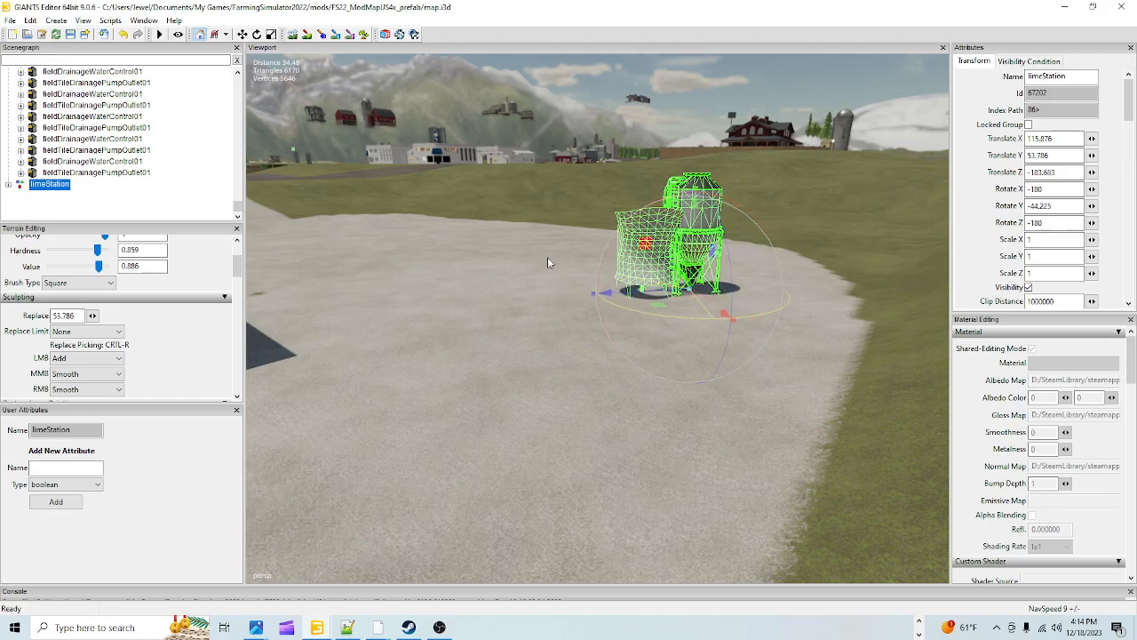
drag(631, 290, 573, 314)
alt+drag(630, 469, 680, 386)
scroll(744, 374, up, 3)
scroll(726, 311, up, 3)
alt+drag(726, 311, 668, 364)
Step: Turn the lime station to about -53.9 degrees in Y and shift it to about X 113.8, Z -187.8
scroll(667, 363, up, 4)
alt+drag(679, 411, 889, 382)
scroll(681, 399, up, 3)
alt+right_drag(890, 383, 568, 502)
alt+drag(569, 501, 588, 454)
alt+right_drag(588, 454, 823, 289)
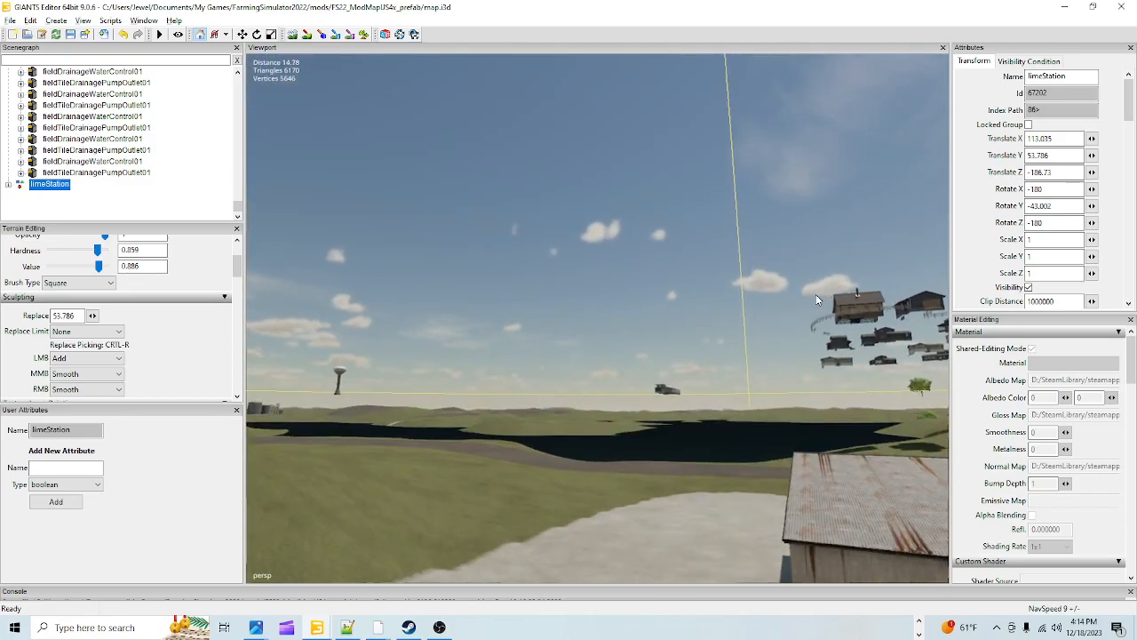
alt+drag(660, 386, 786, 328)
alt+right_drag(787, 328, 593, 376)
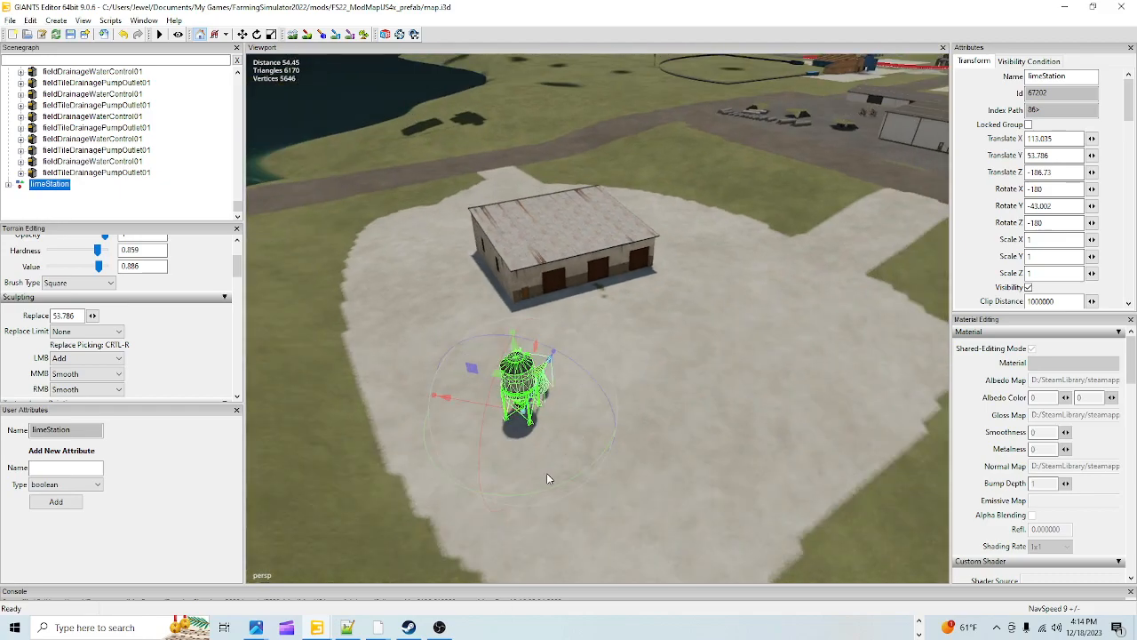
drag(536, 496, 551, 475)
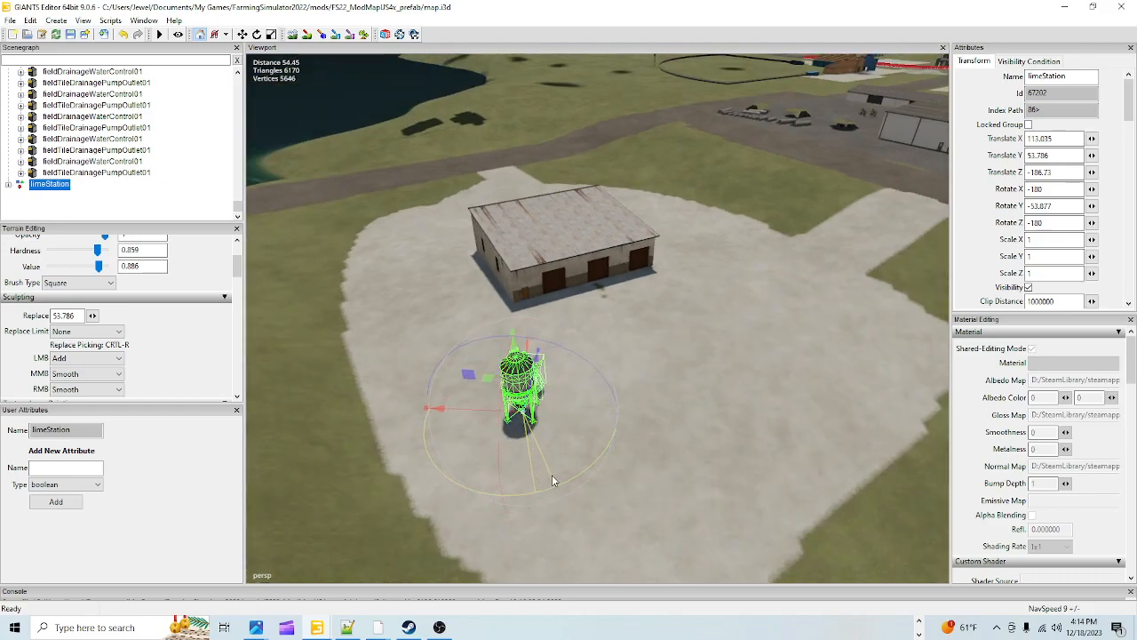
drag(482, 415, 578, 480)
Step: Paint gravel over the two green patches in front of the building's doors and save the map
alt+right_drag(578, 480, 706, 316)
alt+drag(707, 316, 510, 449)
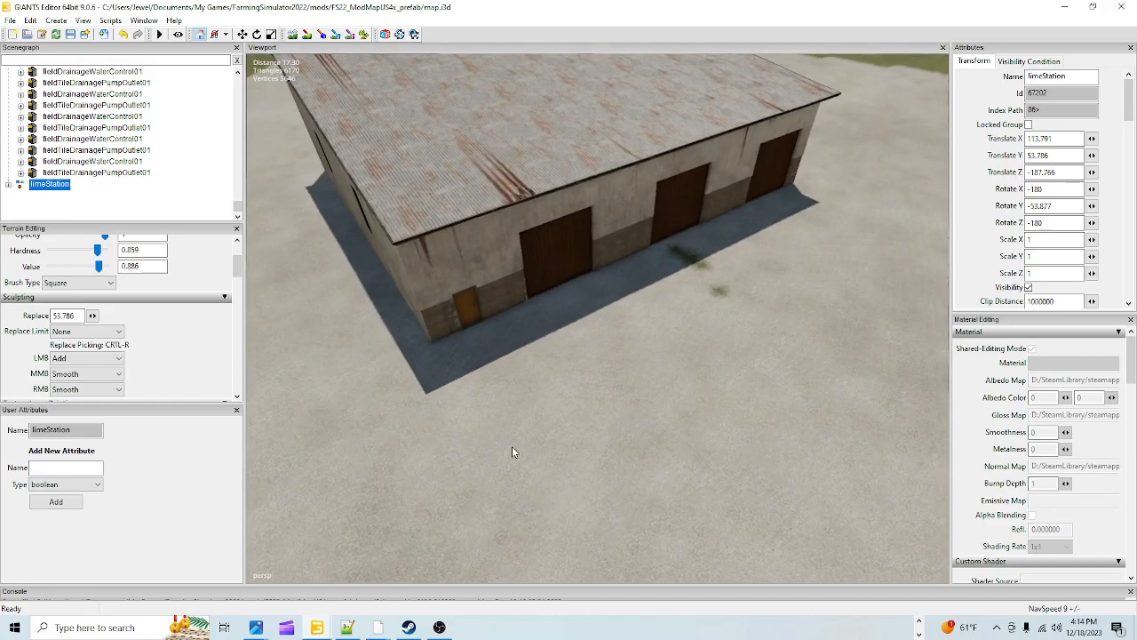
alt+right_drag(509, 449, 611, 398)
alt+drag(611, 398, 684, 381)
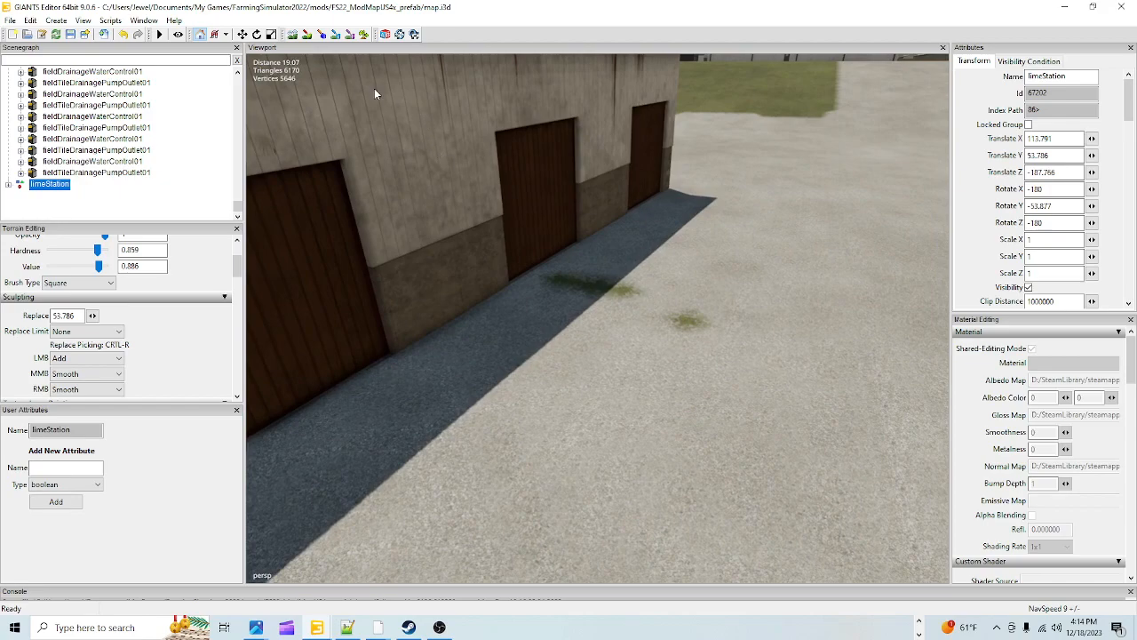
click(306, 33)
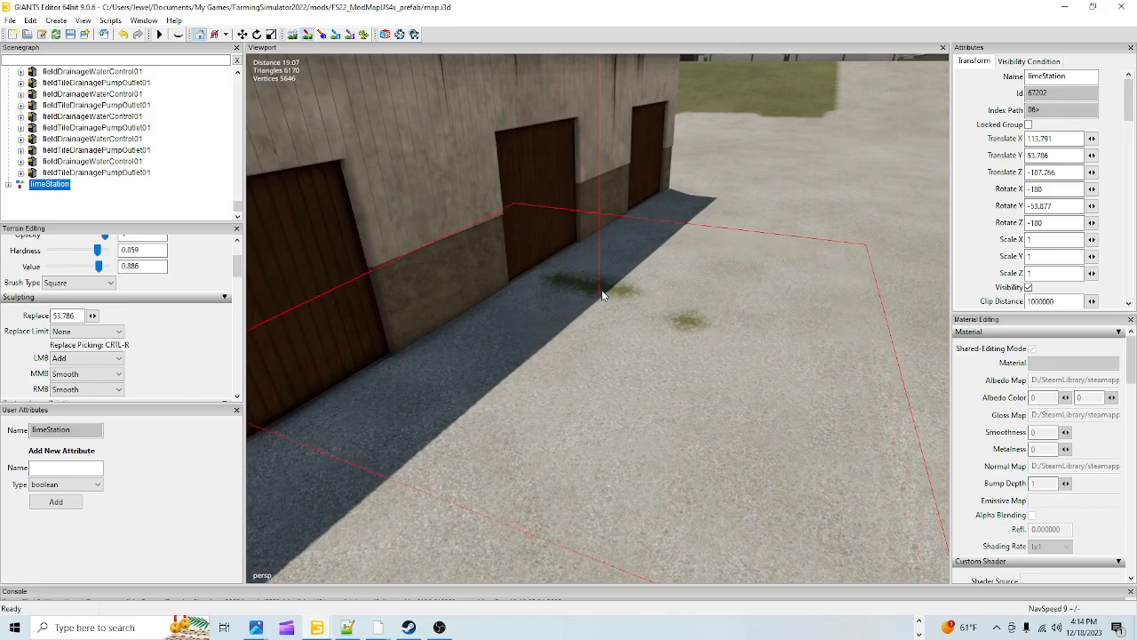
click(746, 294)
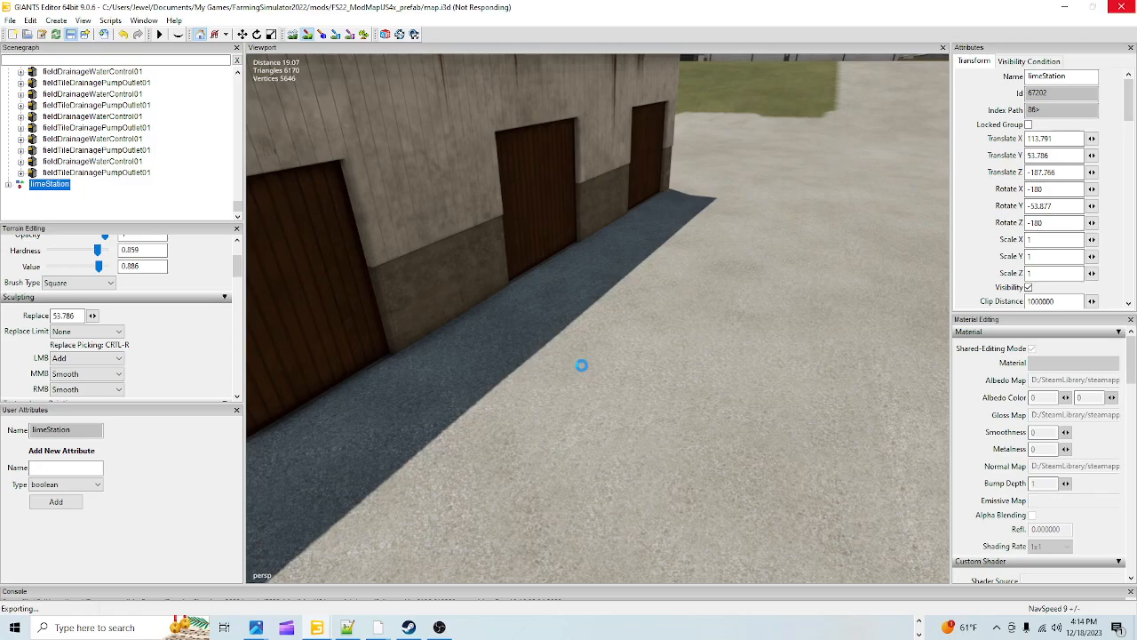
click(307, 35)
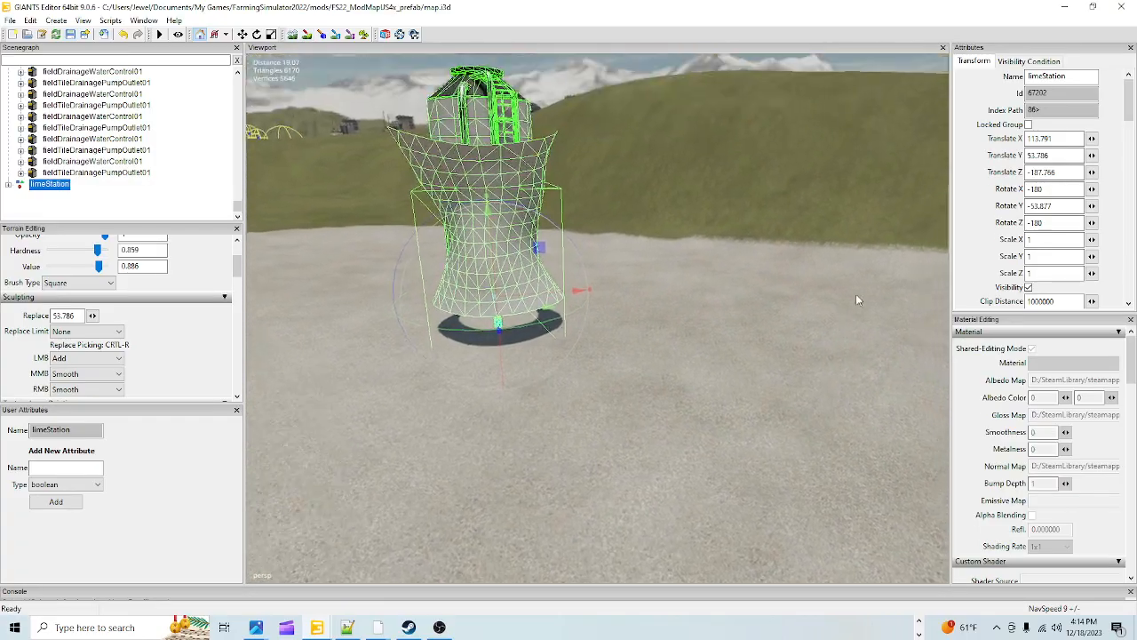
Step: Inspect how the lime station's feet and supports sit on the gravel and what extends below ground
scroll(613, 372, up, 5)
alt+drag(623, 383, 596, 357)
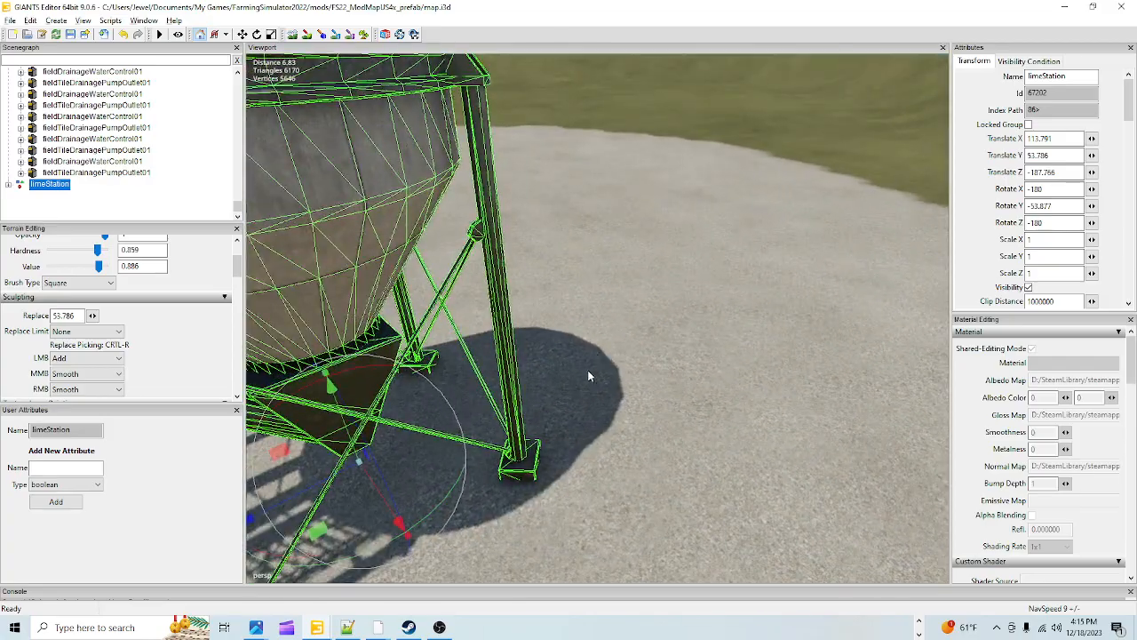
scroll(583, 421, down, 3)
scroll(583, 421, up, 3)
alt+drag(583, 421, 315, 322)
scroll(667, 383, up, 3)
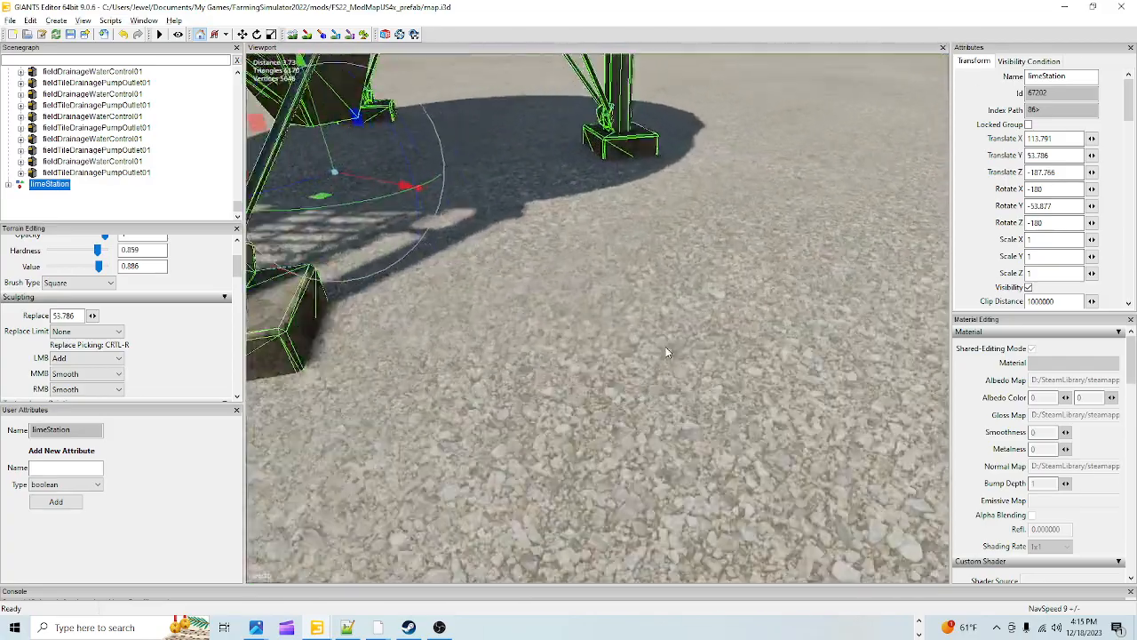
scroll(665, 349, up, 2)
scroll(643, 384, up, 2)
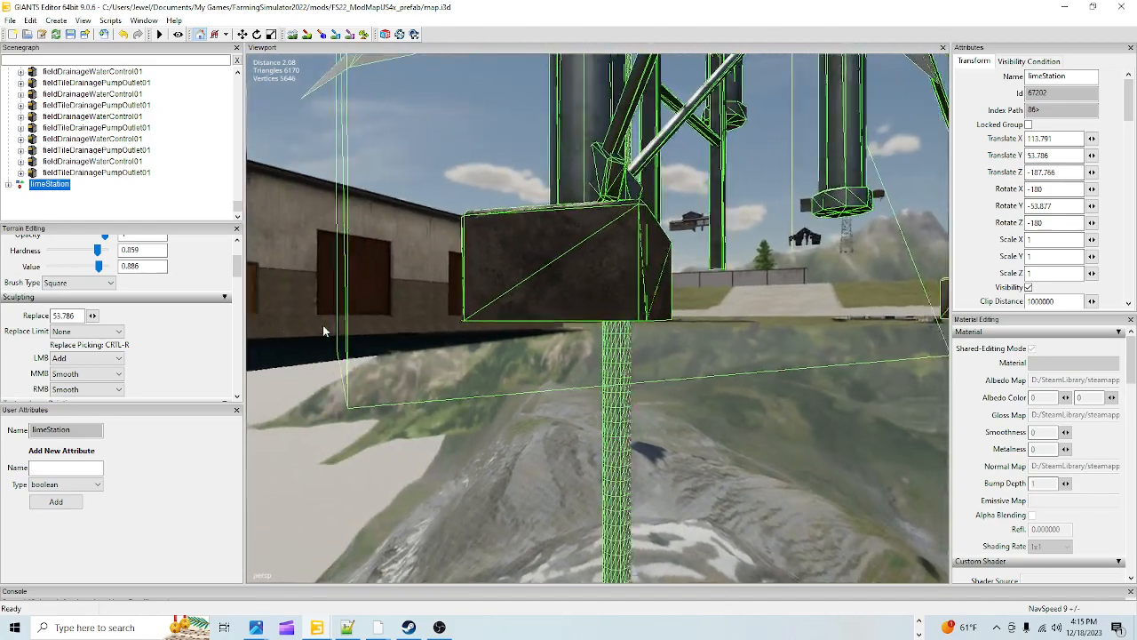
scroll(582, 410, up, 2)
mouse_move(589, 410)
alt+mouse_down()
mouse_move(663, 474)
mouse_move(716, 445)
mouse_move(631, 373)
mouse_move(585, 295)
mouse_move(591, 444)
mouse_move(586, 404)
alt+mouse_up()
scroll(717, 445, down, 2)
scroll(717, 445, down, 2)
scroll(706, 435, up, 2)
scroll(682, 451, down, 3)
scroll(577, 413, down, 4)
right_click(675, 400)
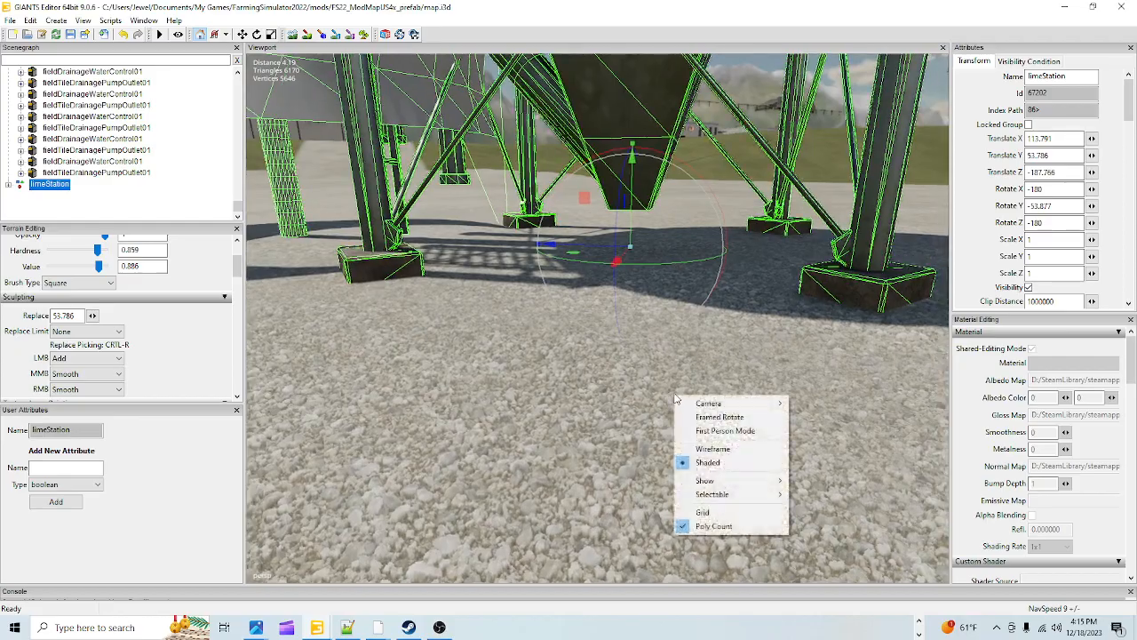
click(640, 382)
scroll(622, 391, up, 2)
scroll(510, 400, up, 4)
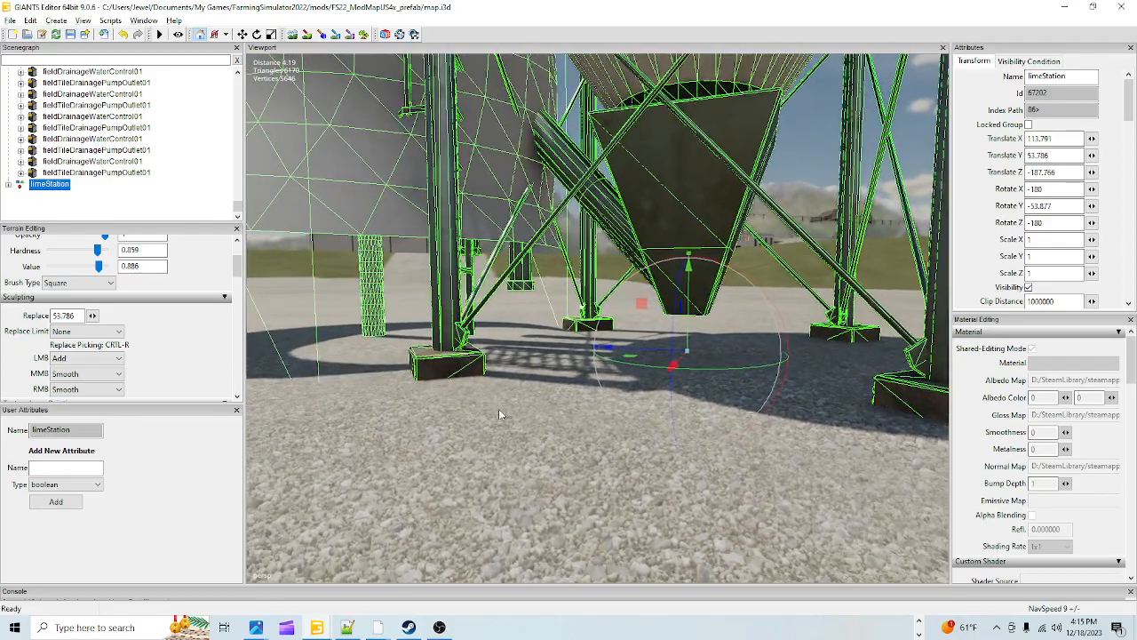
Step: Examine the lime station's placement on the gravel lot from farther away and from different angles
scroll(534, 427, down, 5)
alt+drag(561, 467, 701, 437)
scroll(684, 462, down, 5)
scroll(675, 482, up, 6)
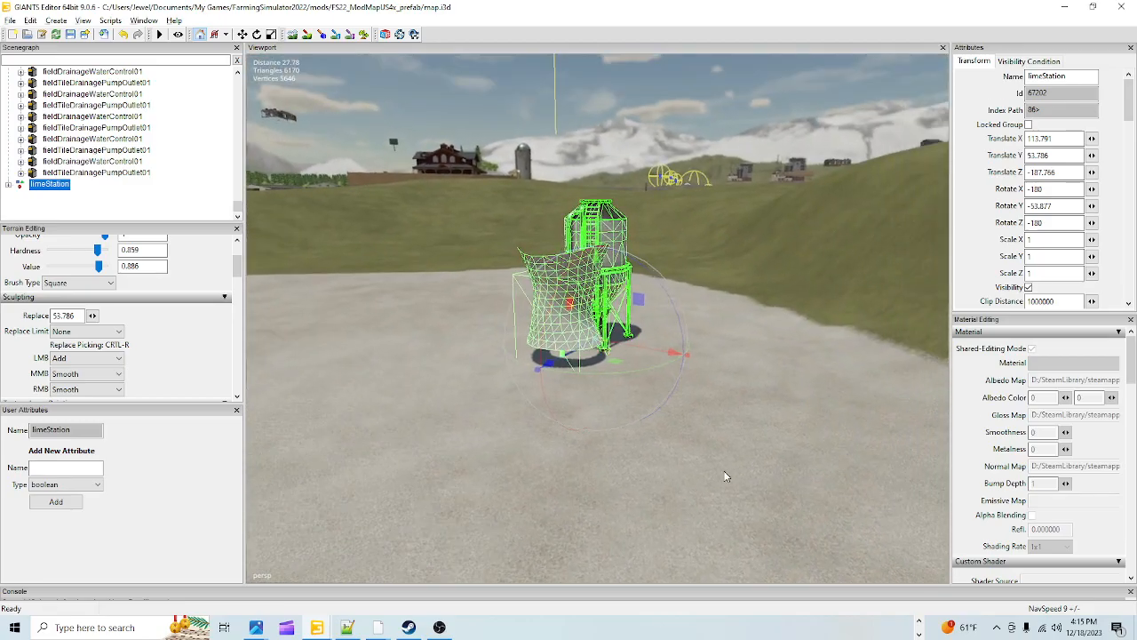
scroll(610, 439, down, 6)
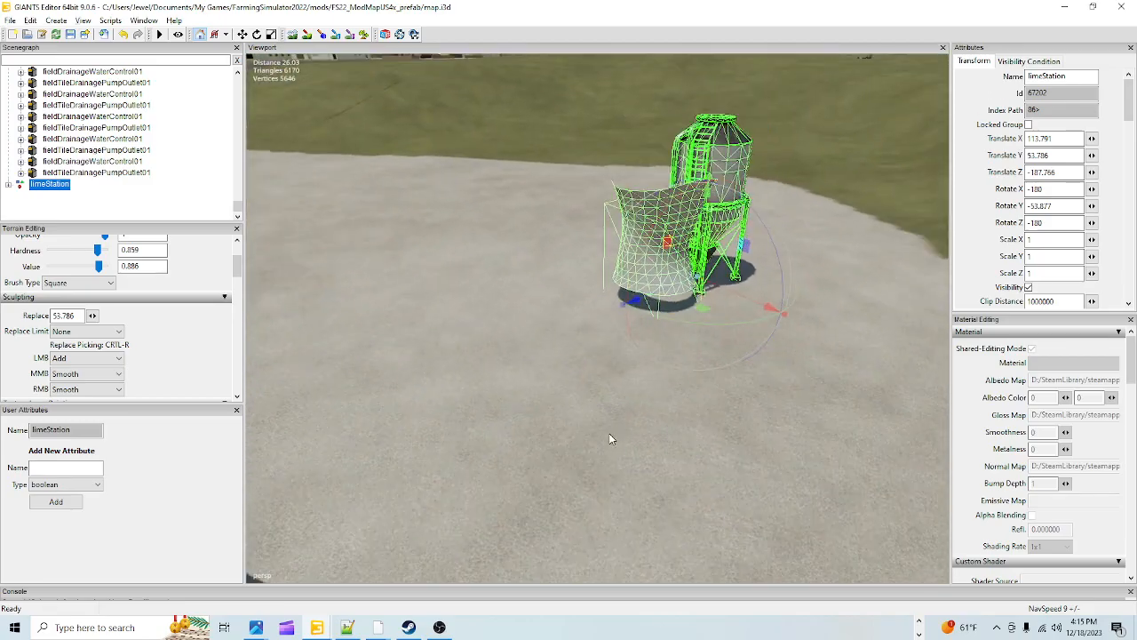
alt+drag(609, 438, 657, 461)
scroll(760, 392, up, 5)
scroll(618, 456, down, 5)
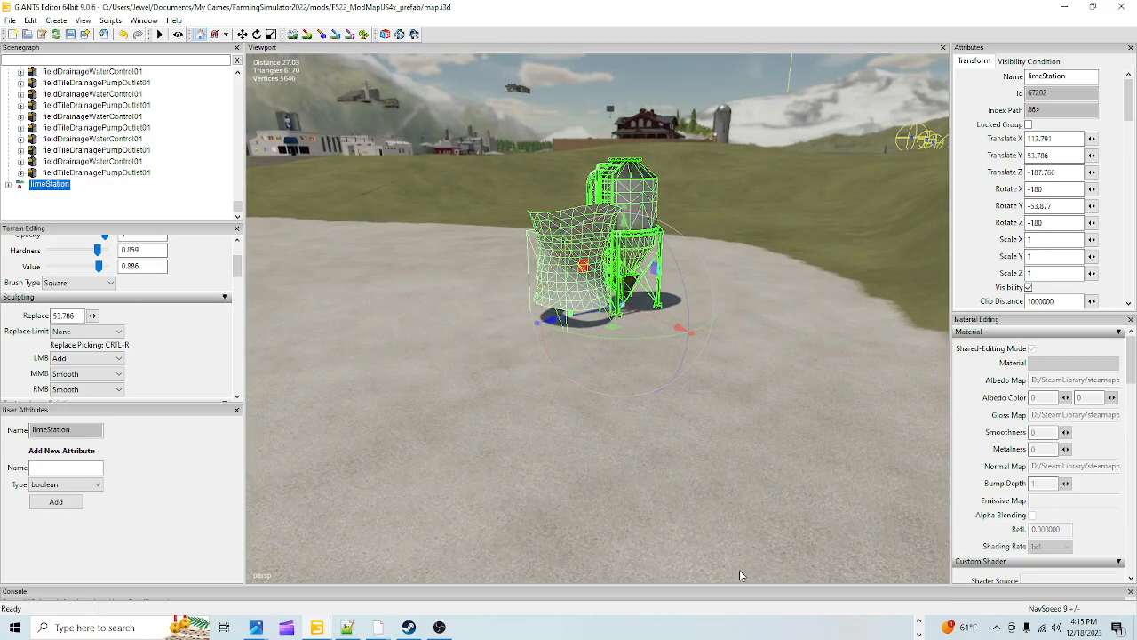
Step: Switch to File Explorer and go to the base game's data folder at D:\SteamLibrary\steamapps\common\Farming Simulator 22\data
click(921, 621)
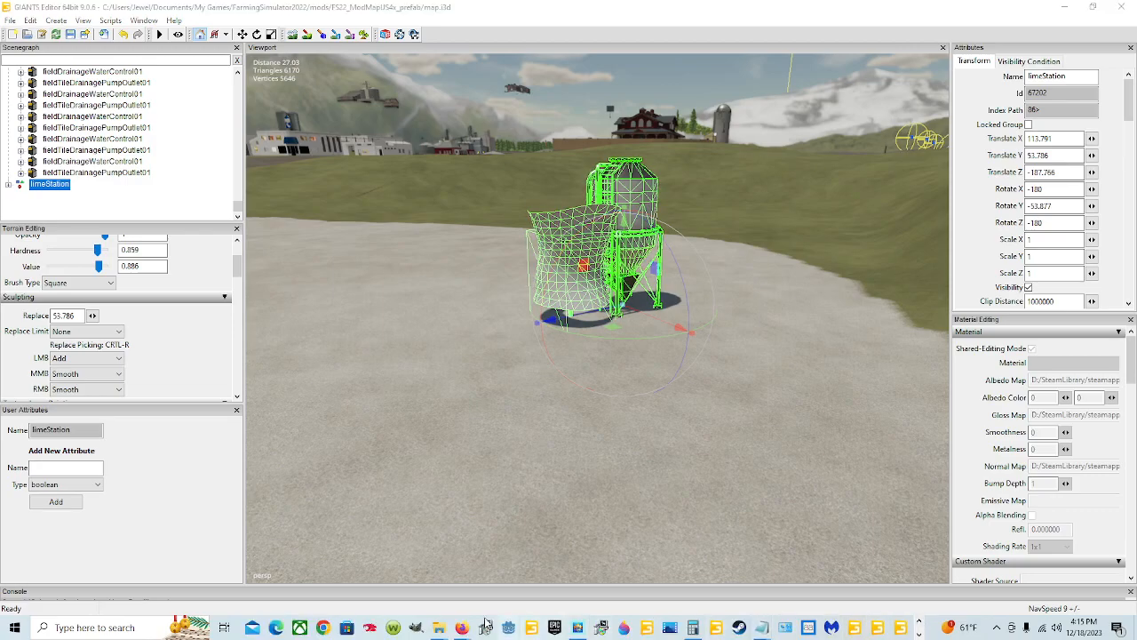
mouse_move(447, 630)
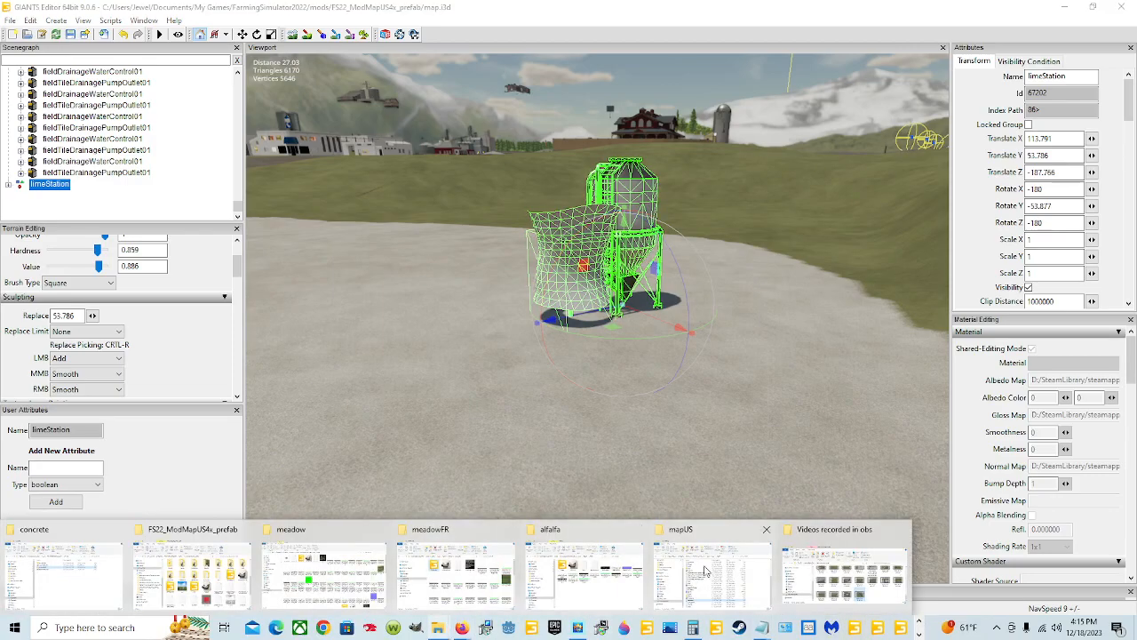
click(202, 556)
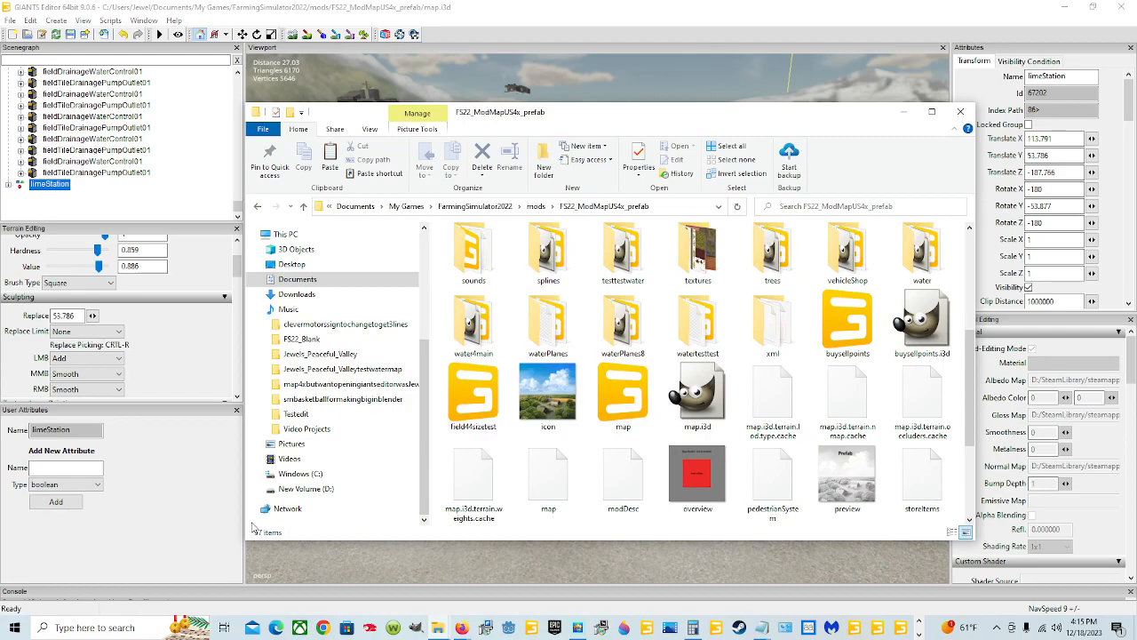
click(304, 489)
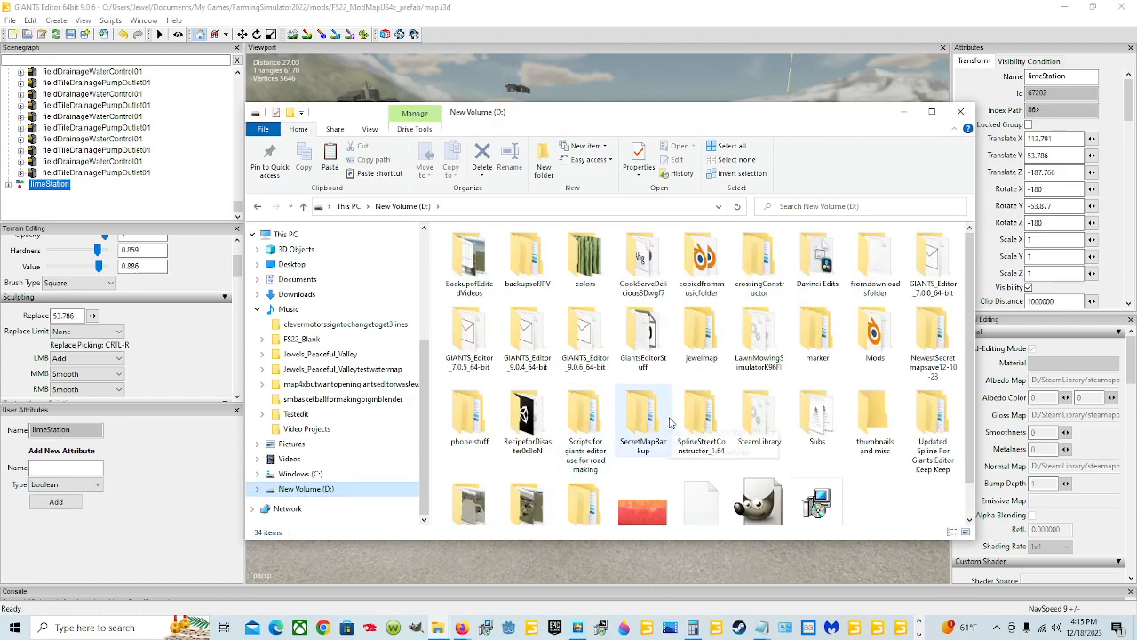
double_click(760, 418)
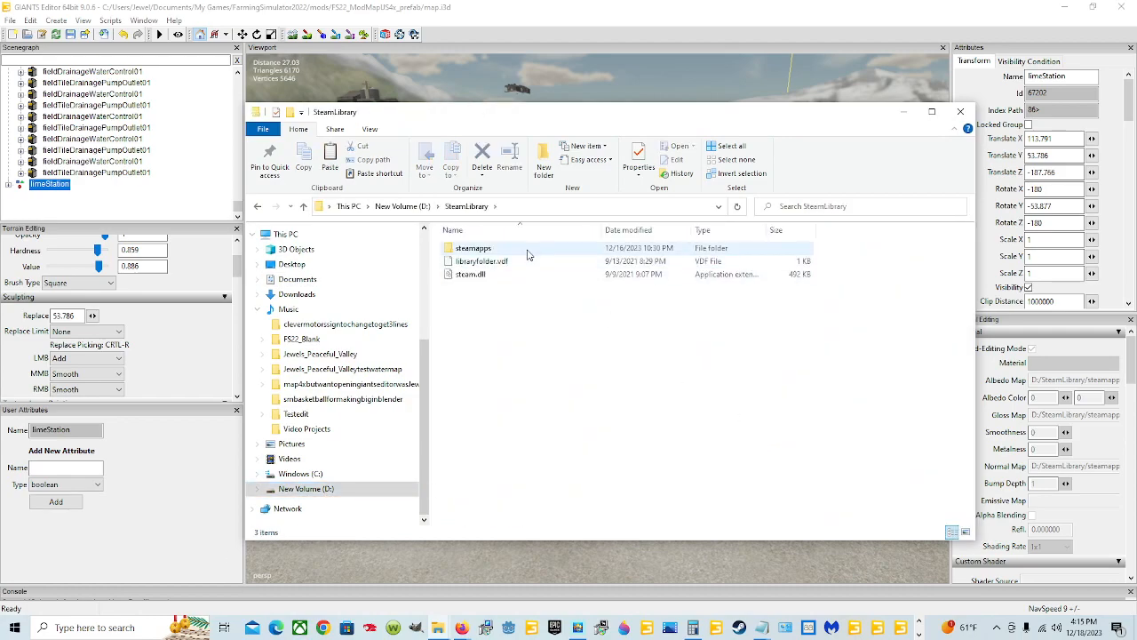
double_click(526, 251)
double_click(507, 251)
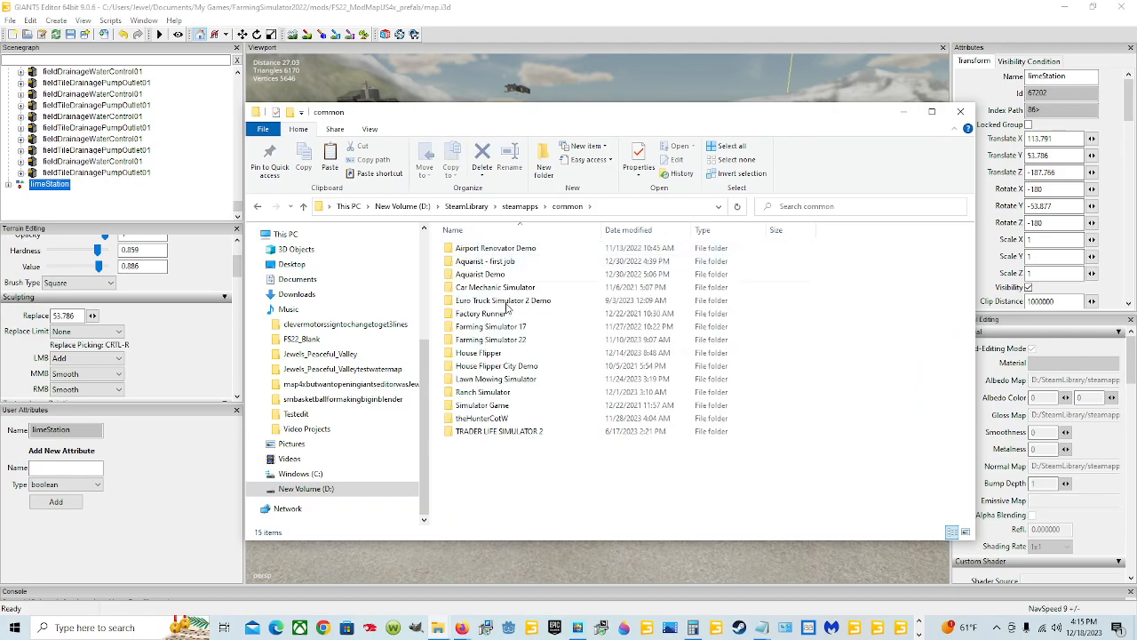
double_click(521, 343)
double_click(471, 250)
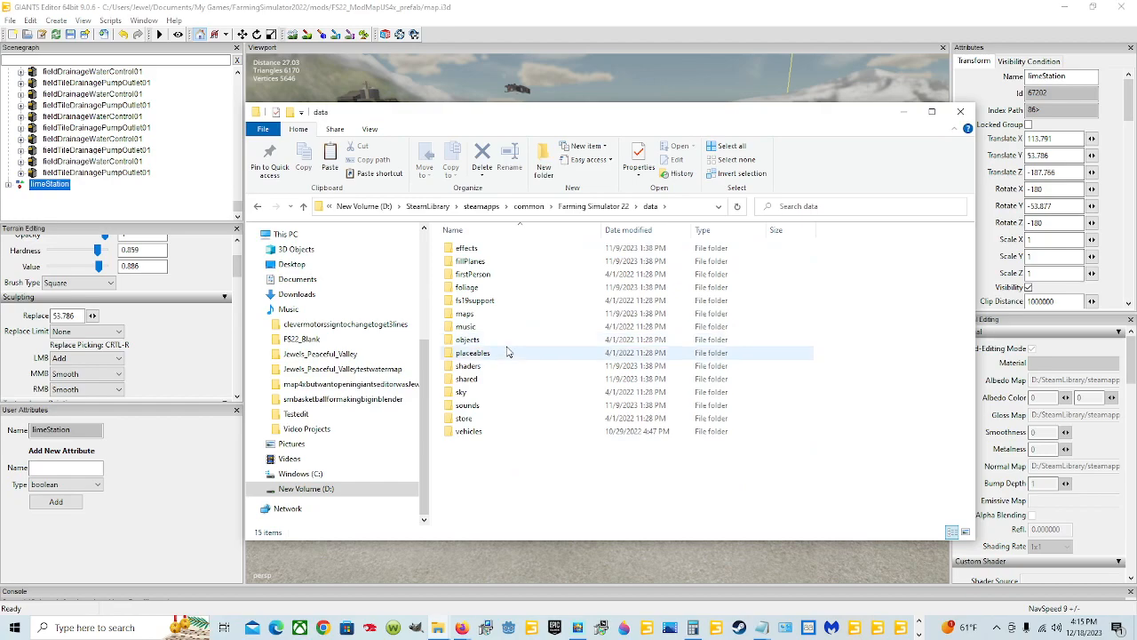
Step: Open the placeables XML file from the base game's maps\mapUS folder in Notepad++
double_click(493, 314)
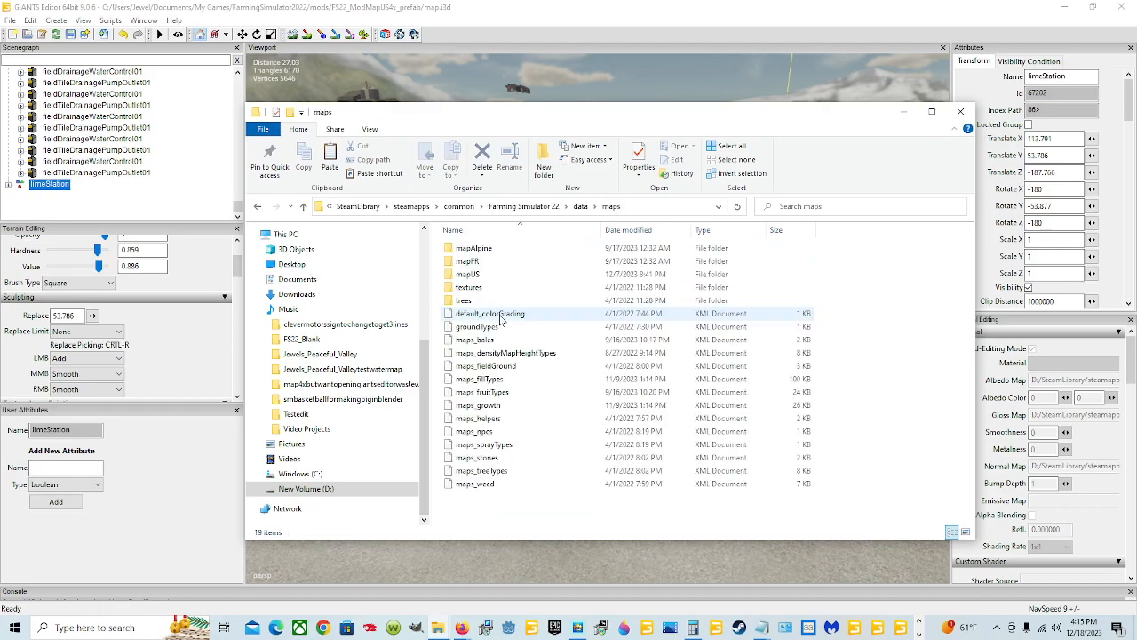
double_click(513, 277)
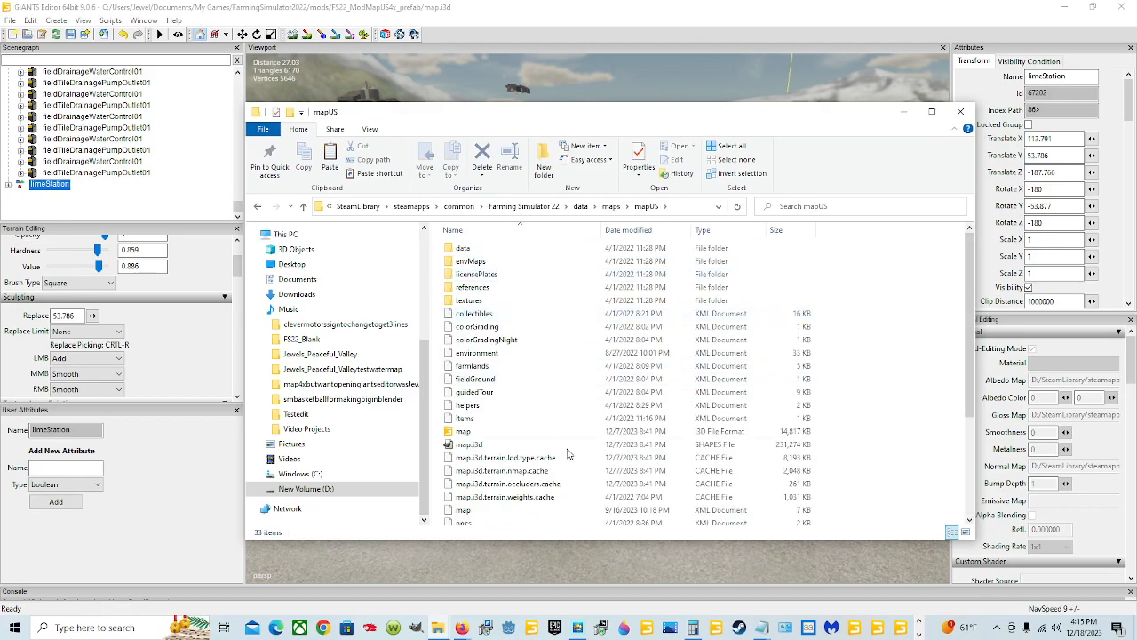
scroll(529, 413, down, 4)
right_click(499, 412)
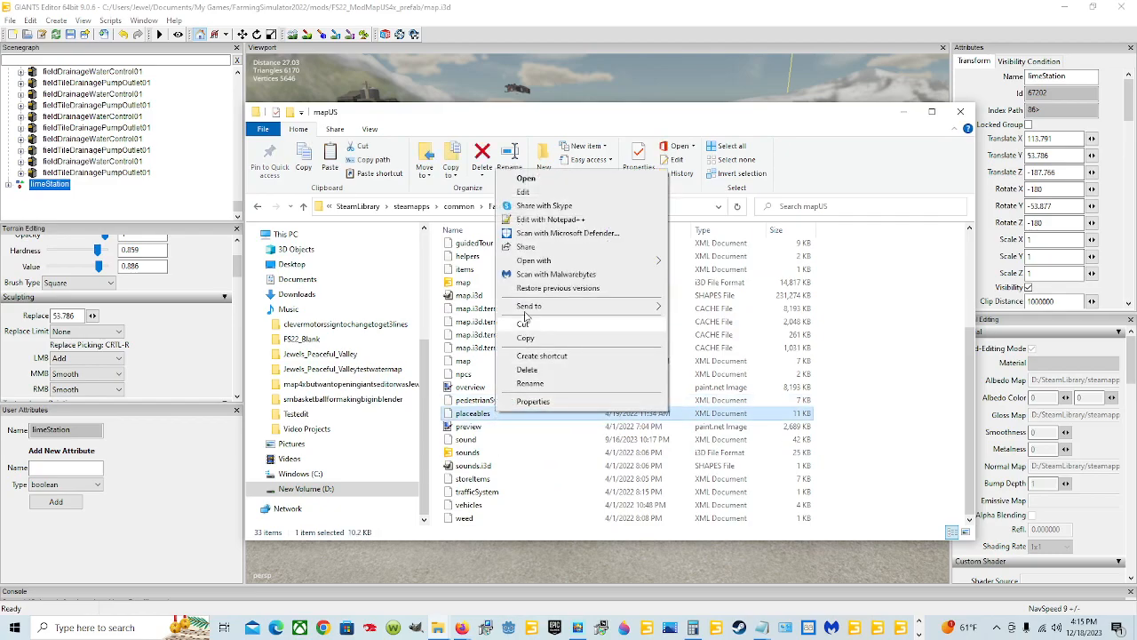
click(525, 222)
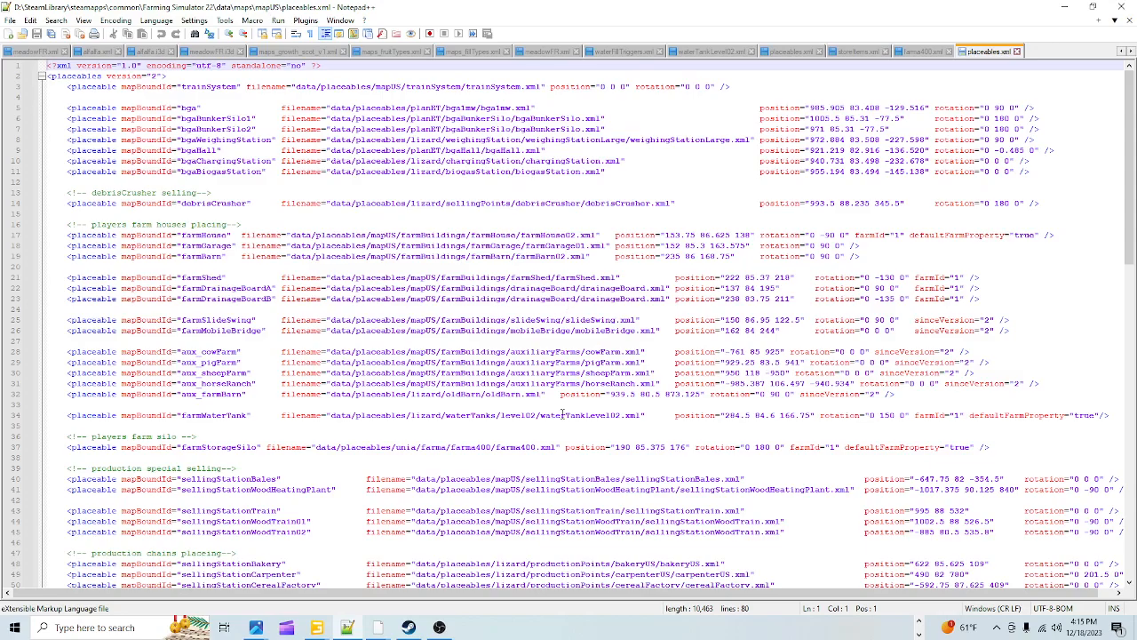
Step: Copy the whole limeStation01 placeable line from the water & lime section of the base game's placeables.xml
scroll(561, 413, down, 16)
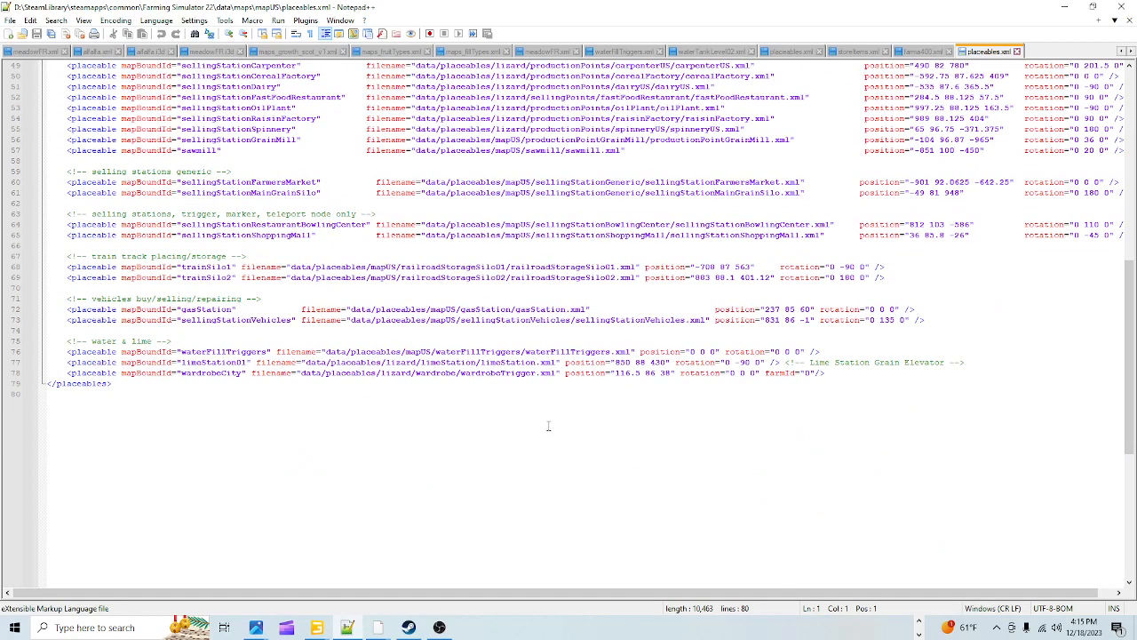
click(527, 363)
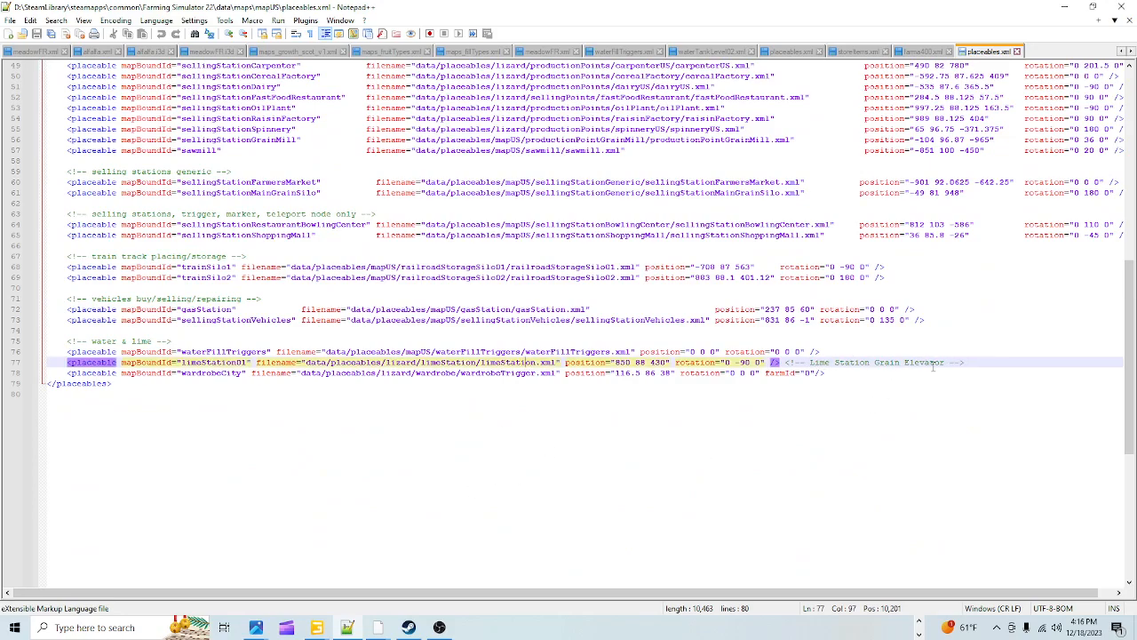
click(973, 363)
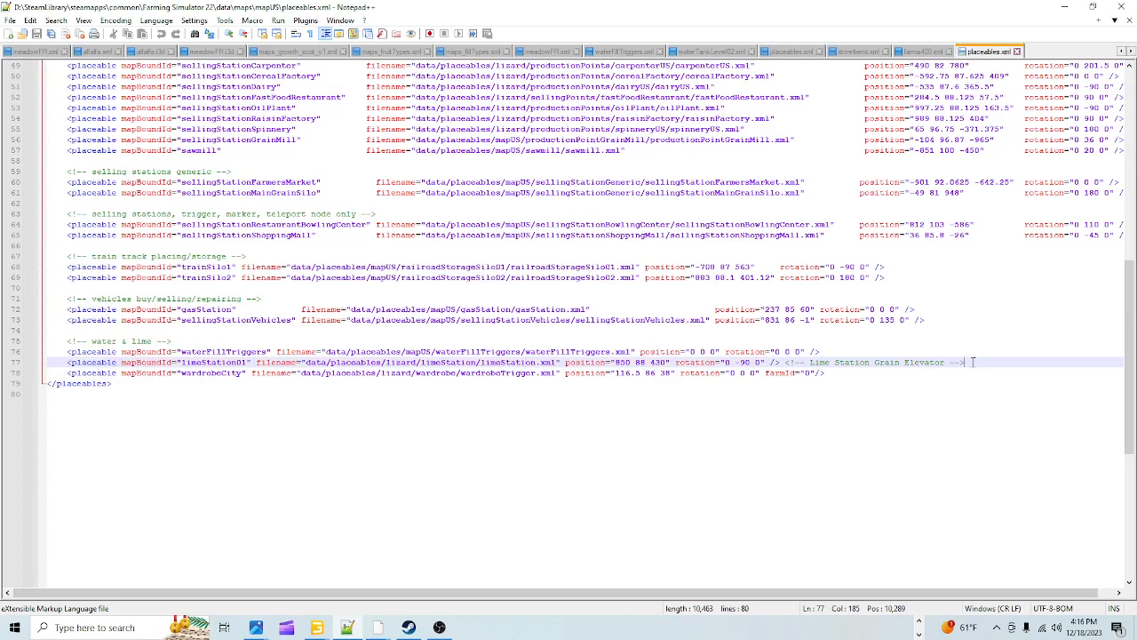
drag(969, 362, 16, 360)
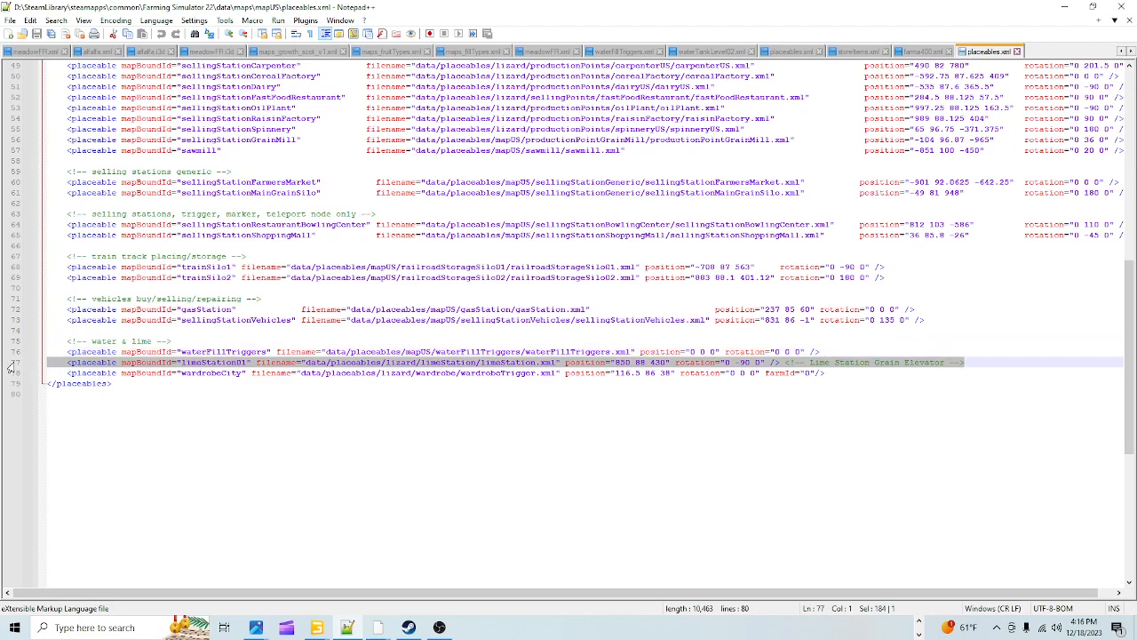
right_click(348, 365)
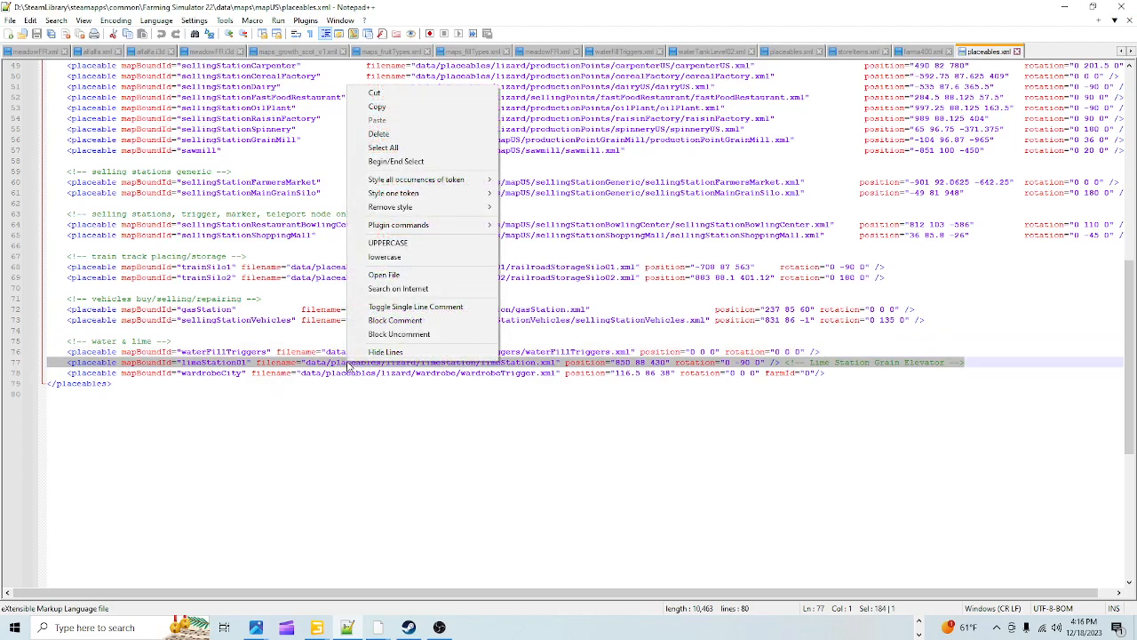
click(377, 107)
Step: Close the base game's placeables.xml without editing it and minimize Notepad++
click(694, 396)
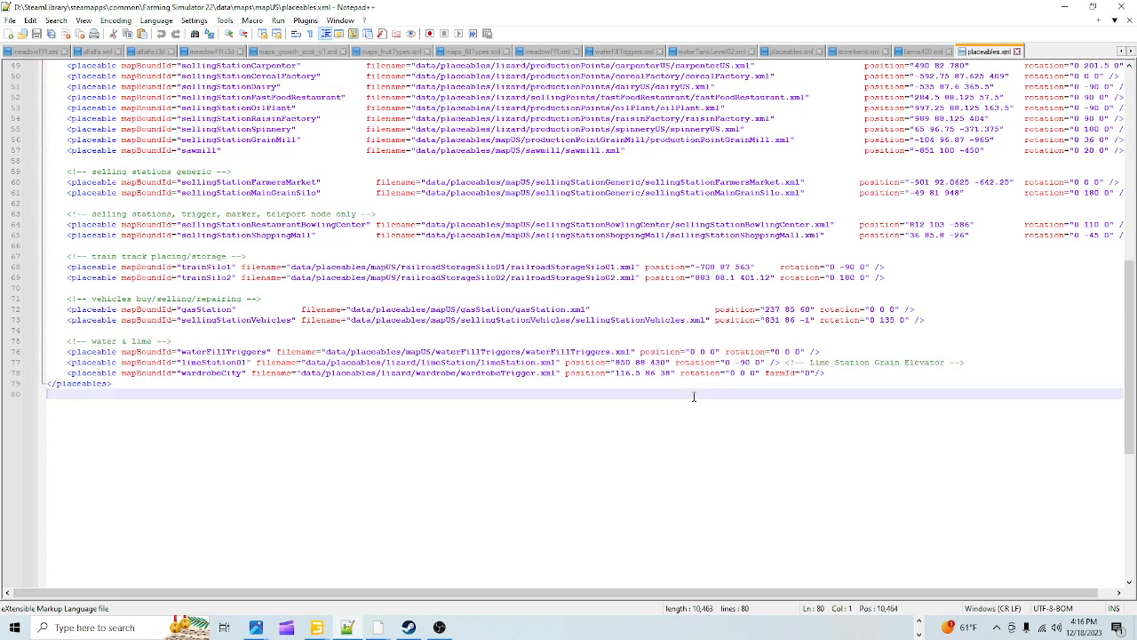
click(1018, 51)
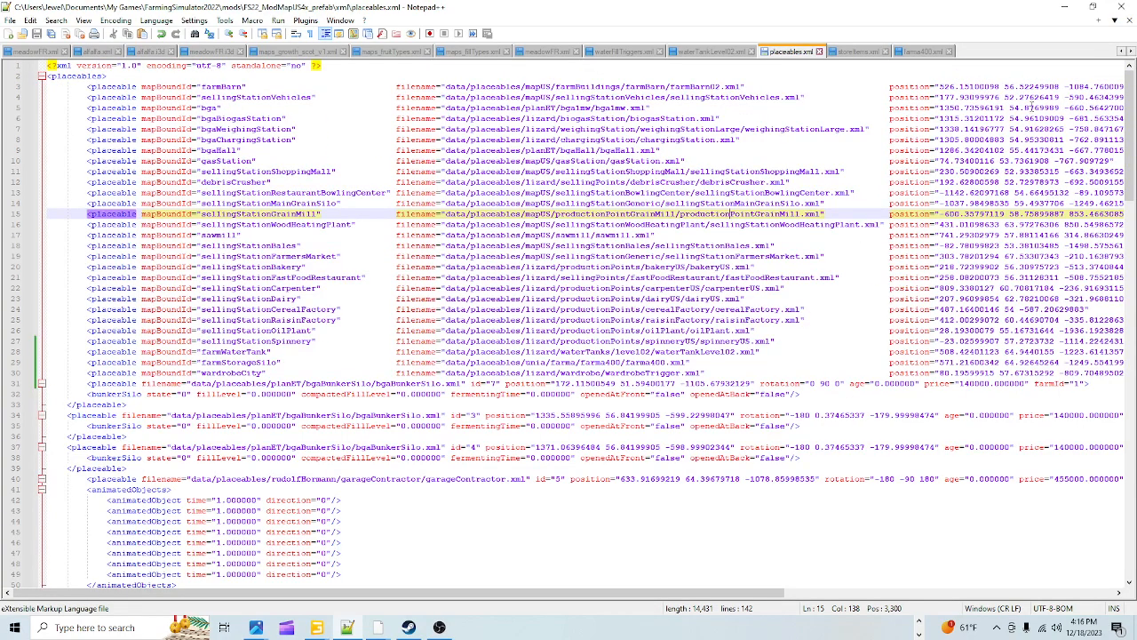
click(1065, 6)
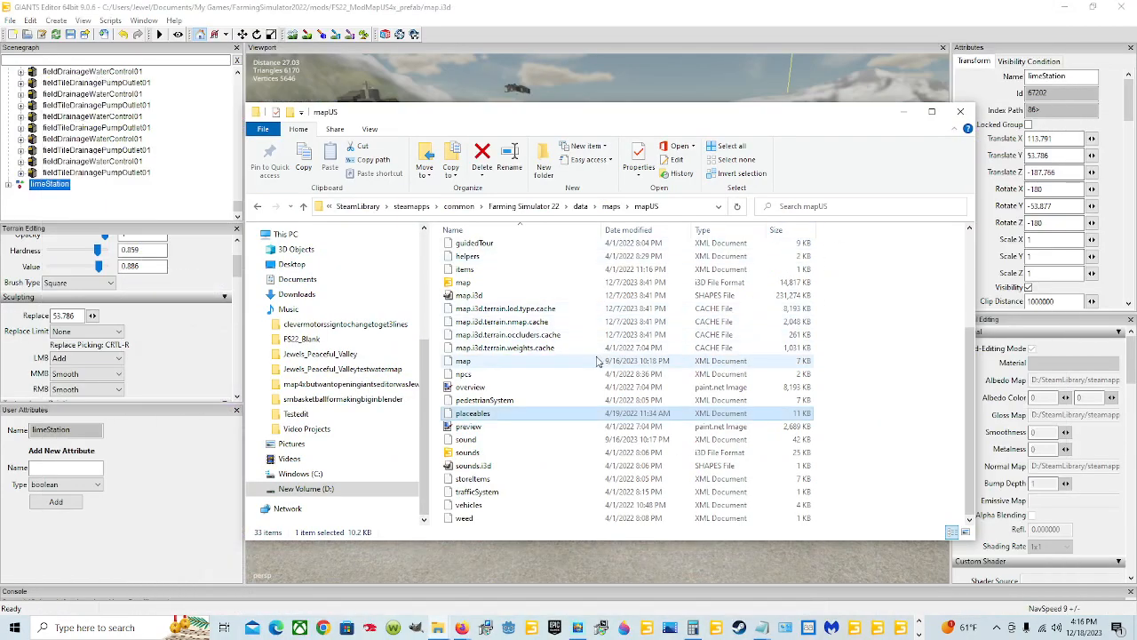
Step: Locate the map's own placeables file in My Games\FarmingSimulator2022\mods\FS22_ModMapUS4x_prefab\xml
scroll(598, 361, up, 4)
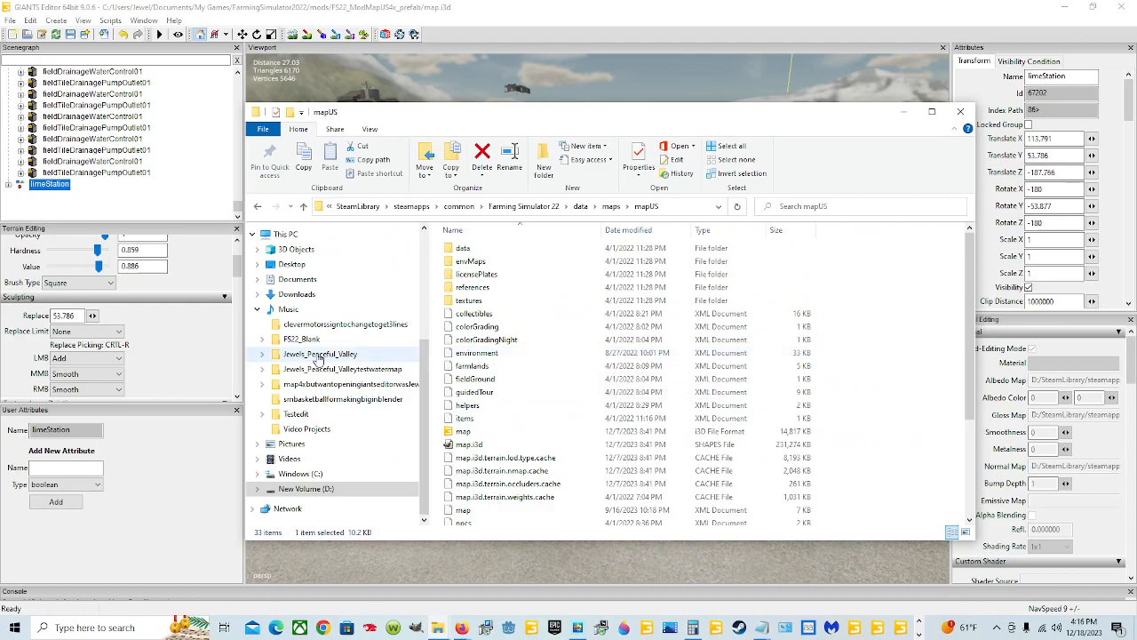
scroll(318, 358, up, 3)
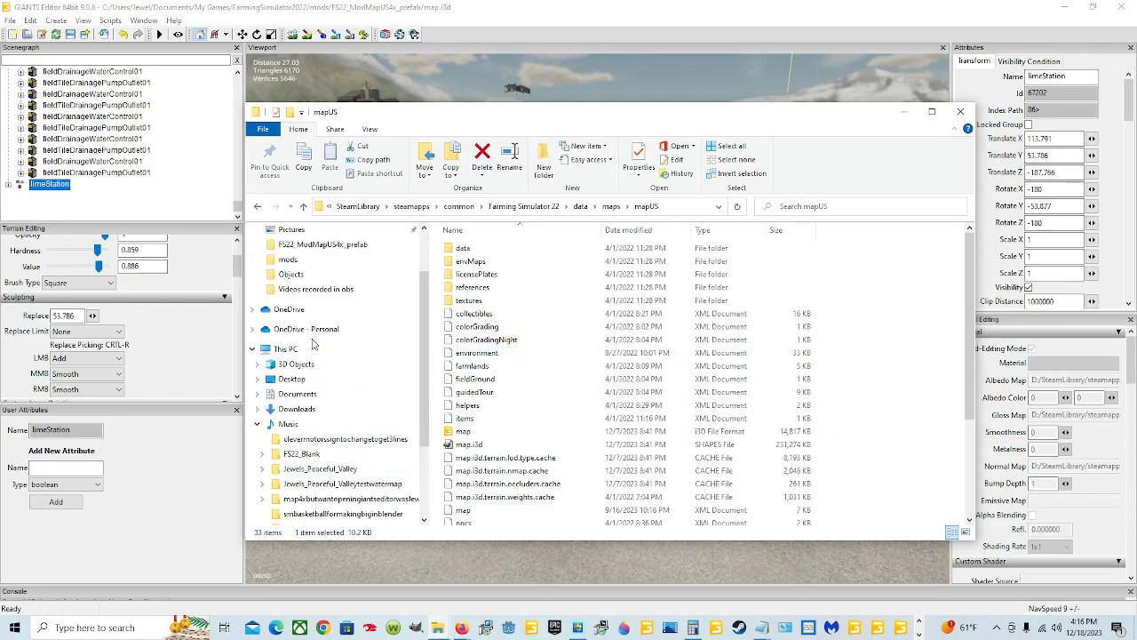
click(299, 394)
double_click(609, 325)
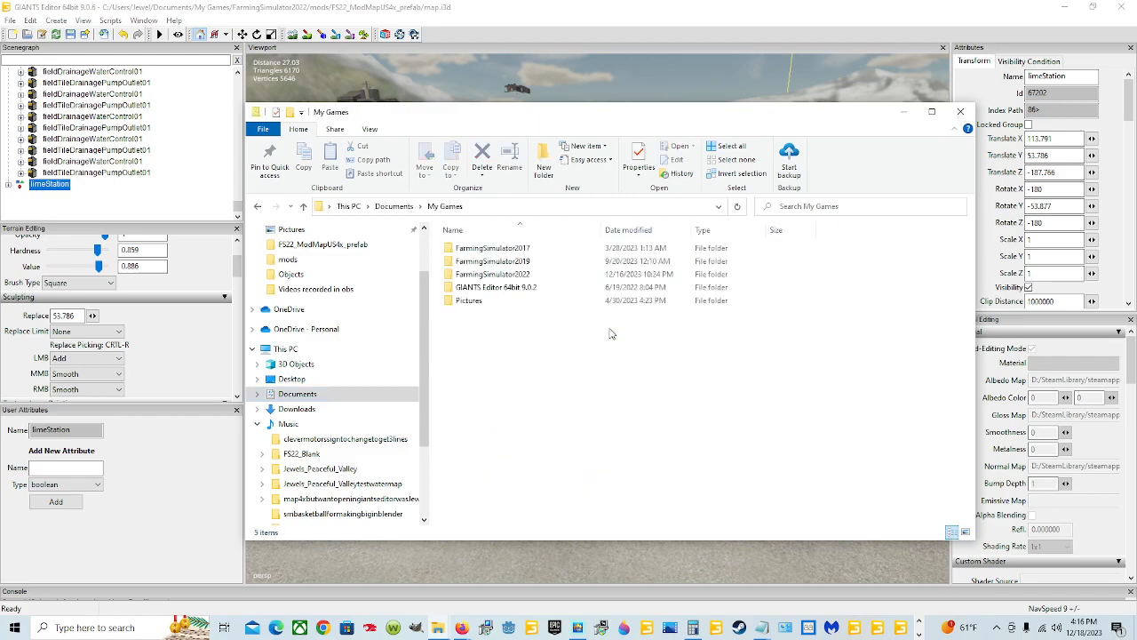
double_click(533, 274)
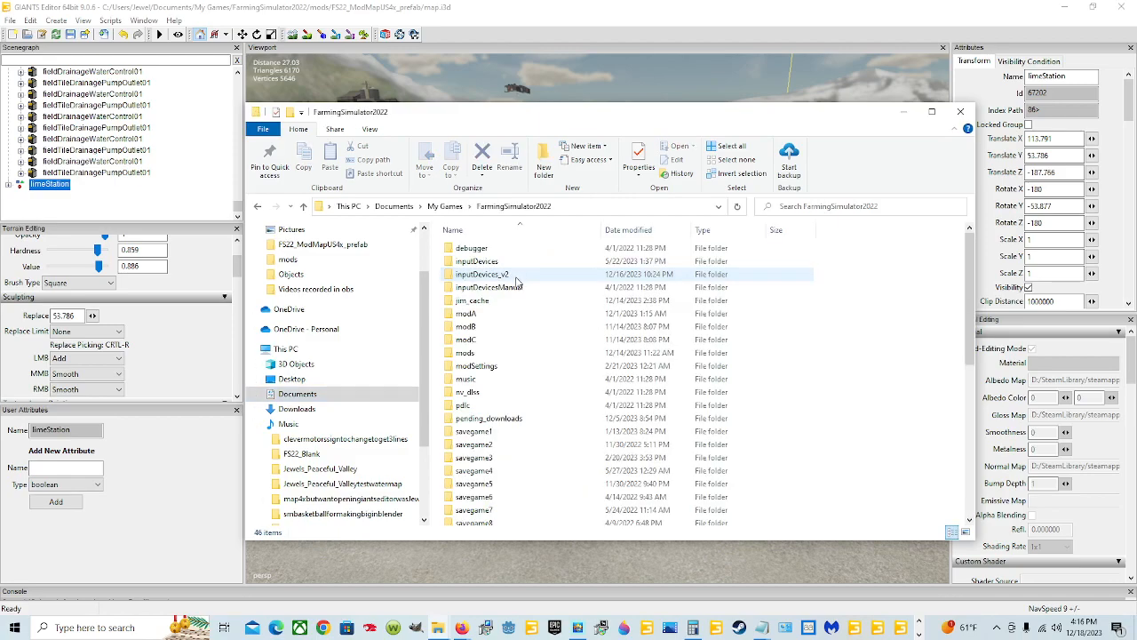
double_click(484, 352)
double_click(505, 262)
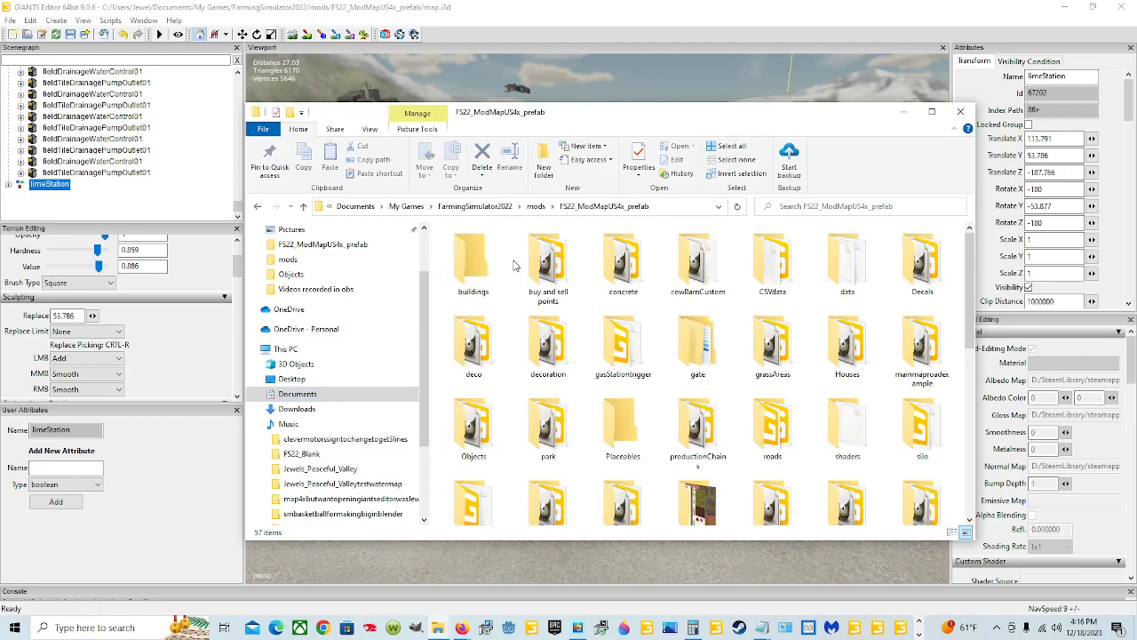
scroll(597, 352, down, 5)
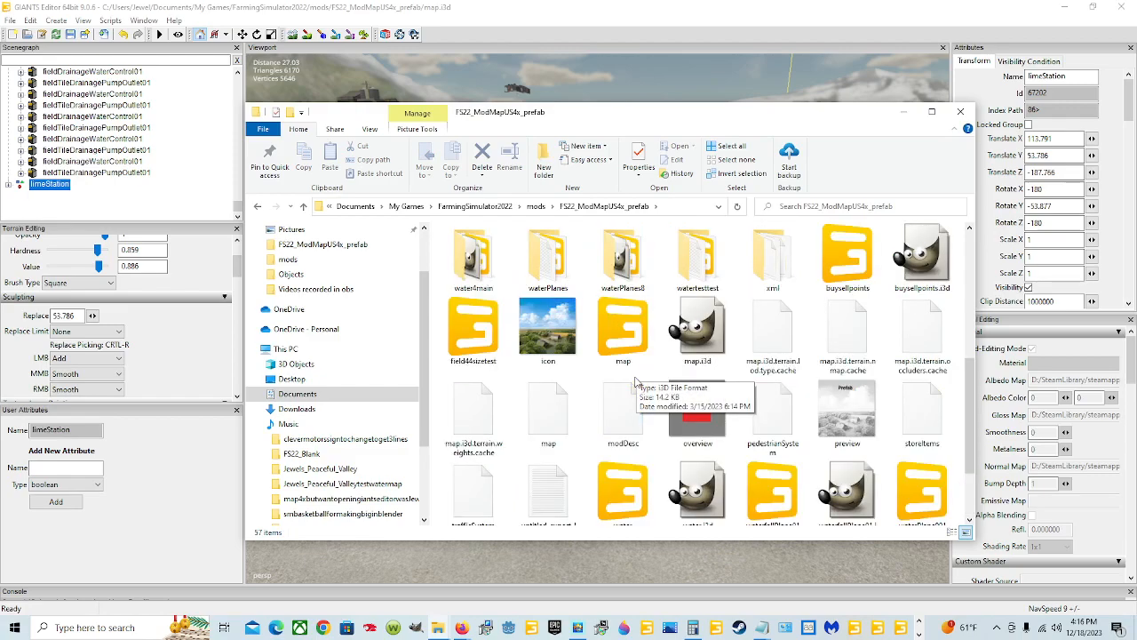
double_click(766, 260)
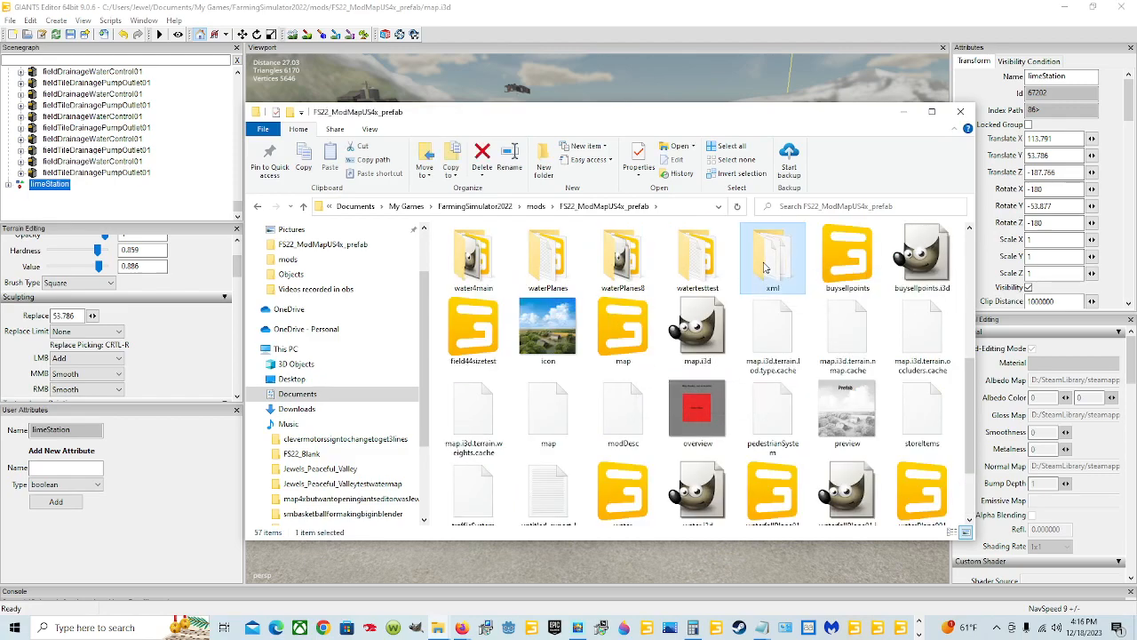
click(476, 326)
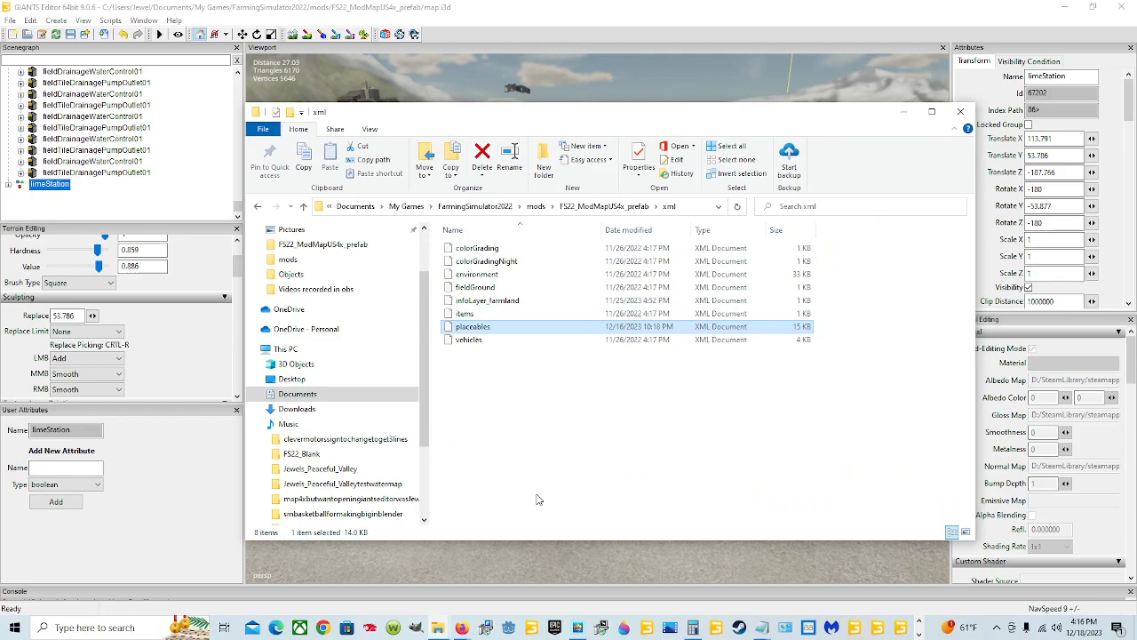
Step: Locate the placeables file of the FarmLand223 map in FarmingSimulator2022\modA\FarmLand223\maps\mapUS
click(480, 206)
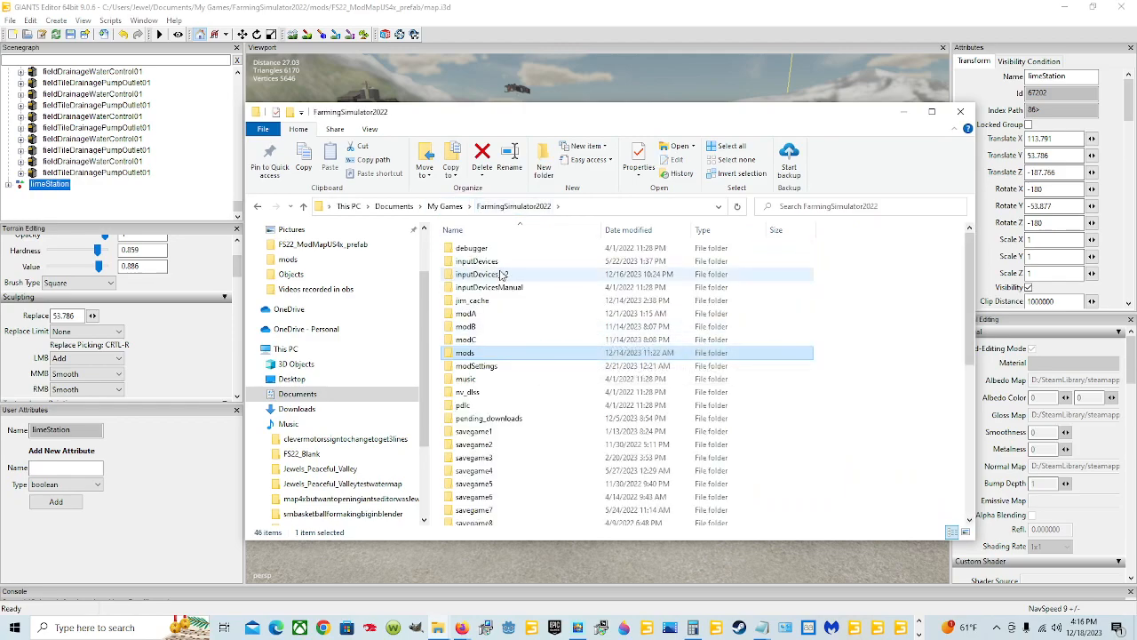
double_click(476, 314)
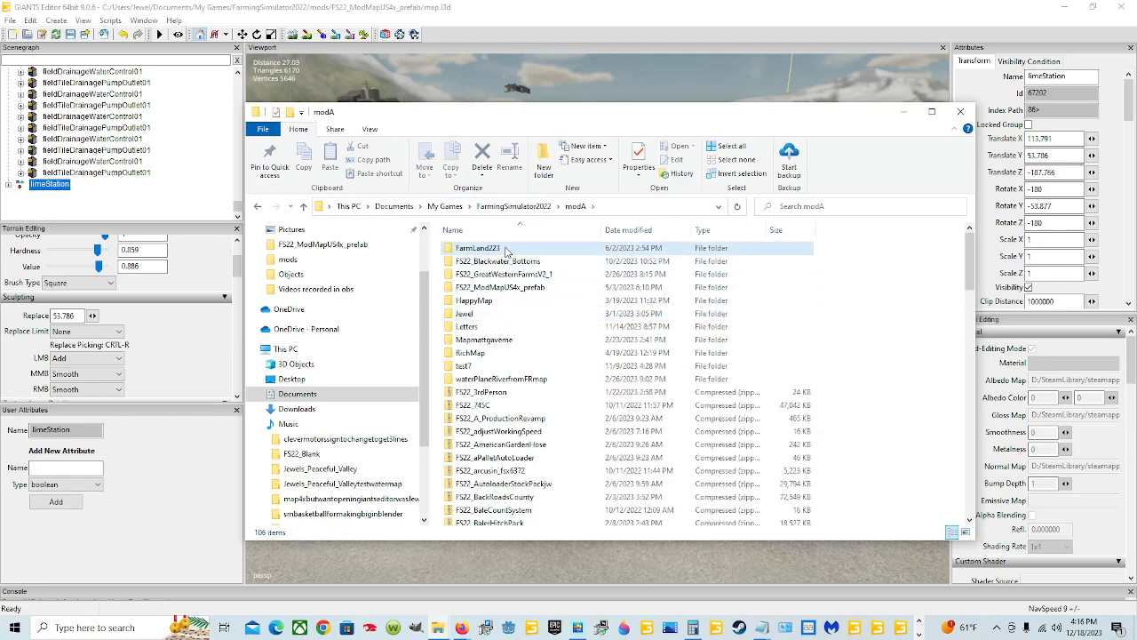
double_click(507, 251)
double_click(476, 275)
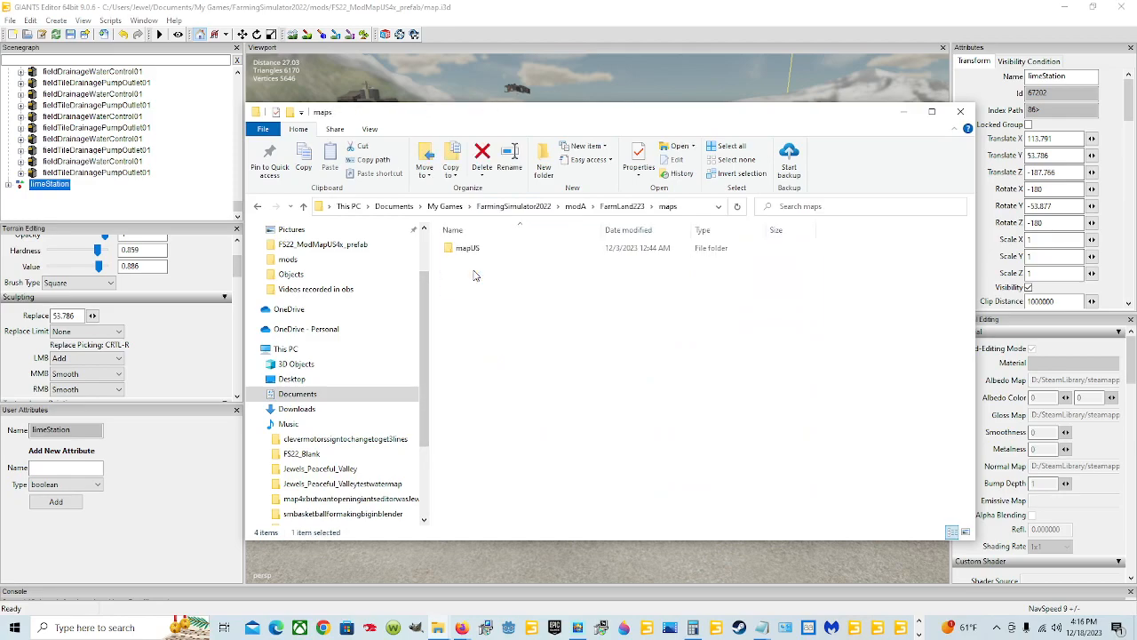
double_click(463, 249)
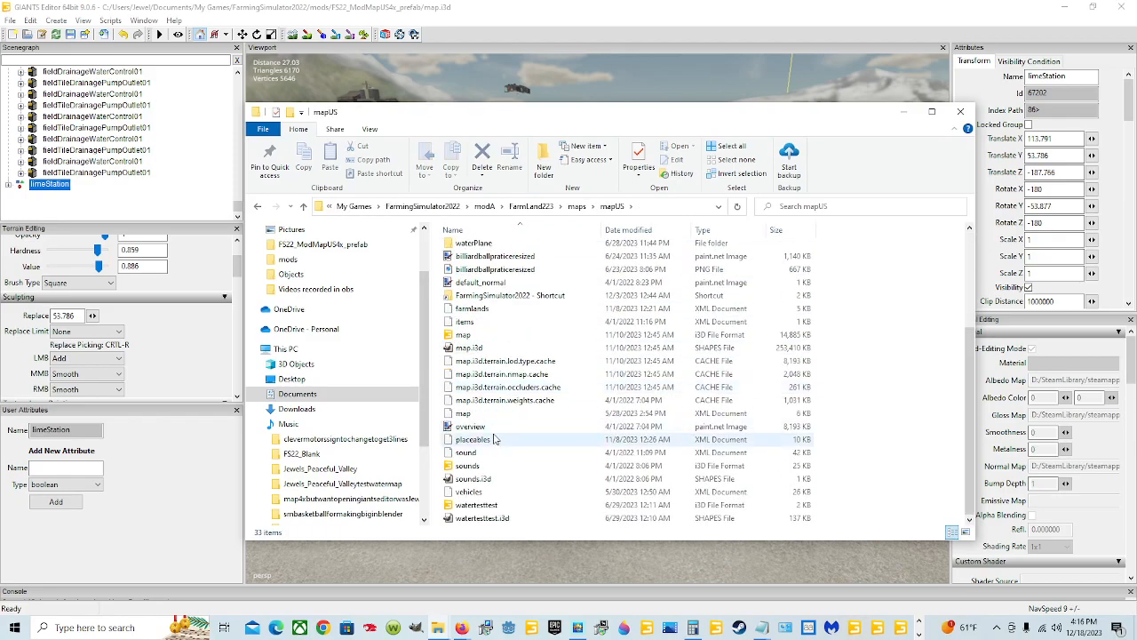
click(495, 439)
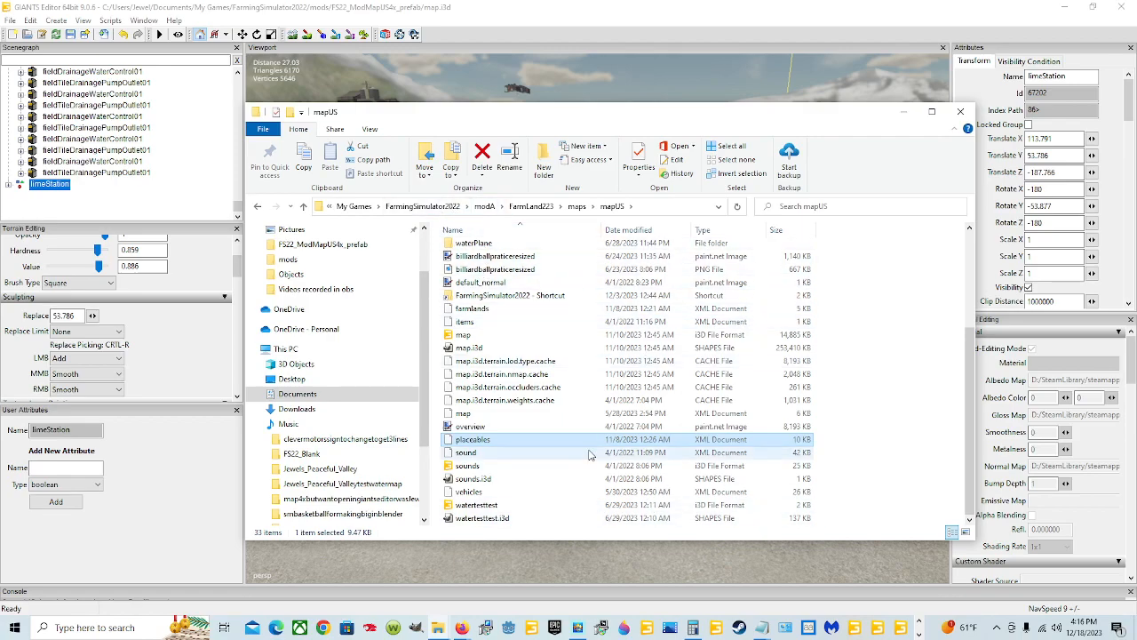
Step: Open the map's own placeables file from FarmingSimulator2022\mods\FS22_ModMapUS4x_prefab\xml in Notepad++
click(449, 207)
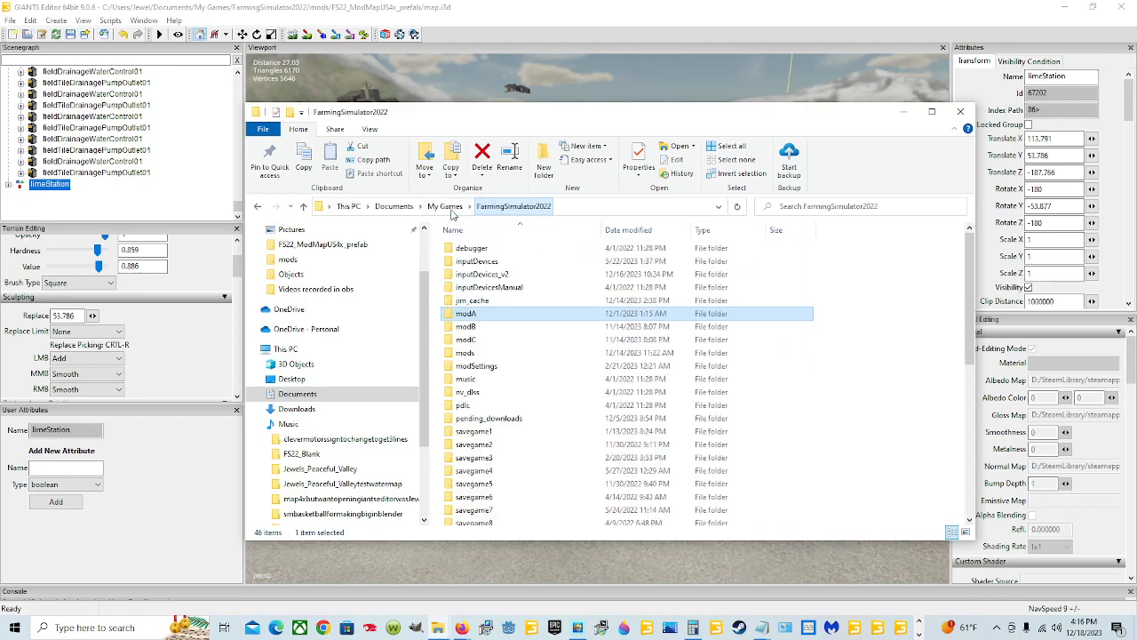
double_click(513, 353)
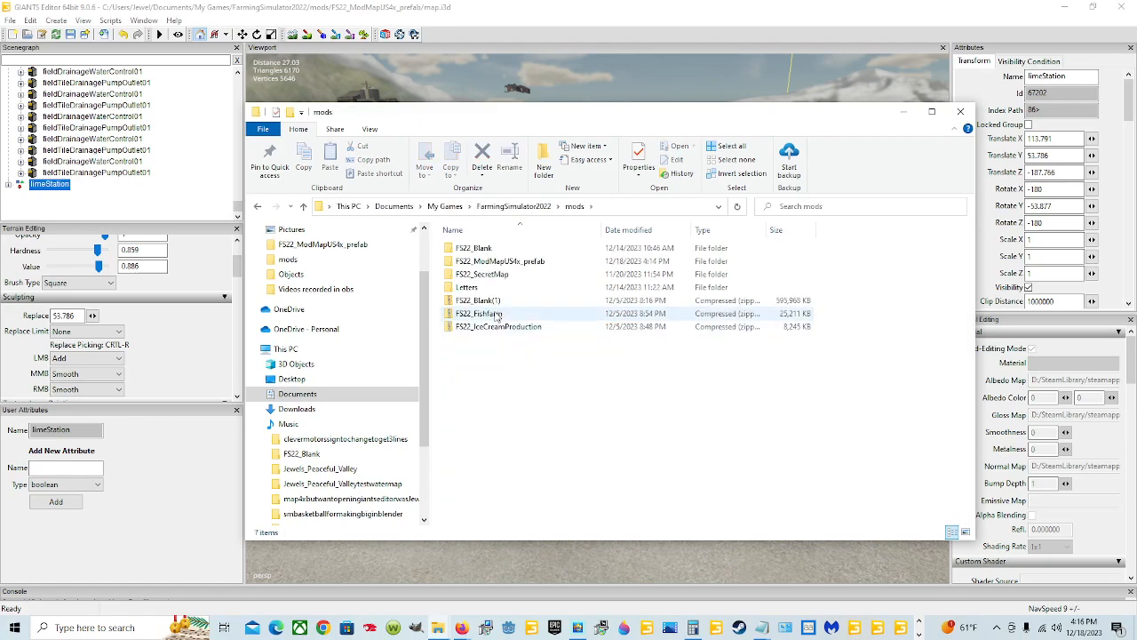
double_click(498, 261)
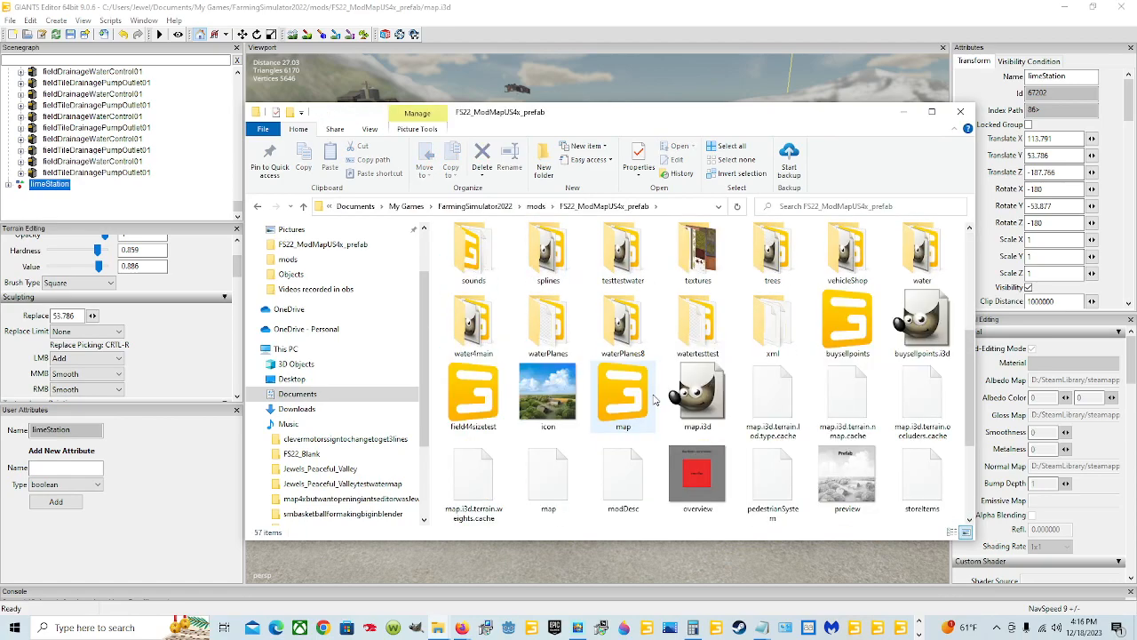
double_click(773, 325)
right_click(546, 333)
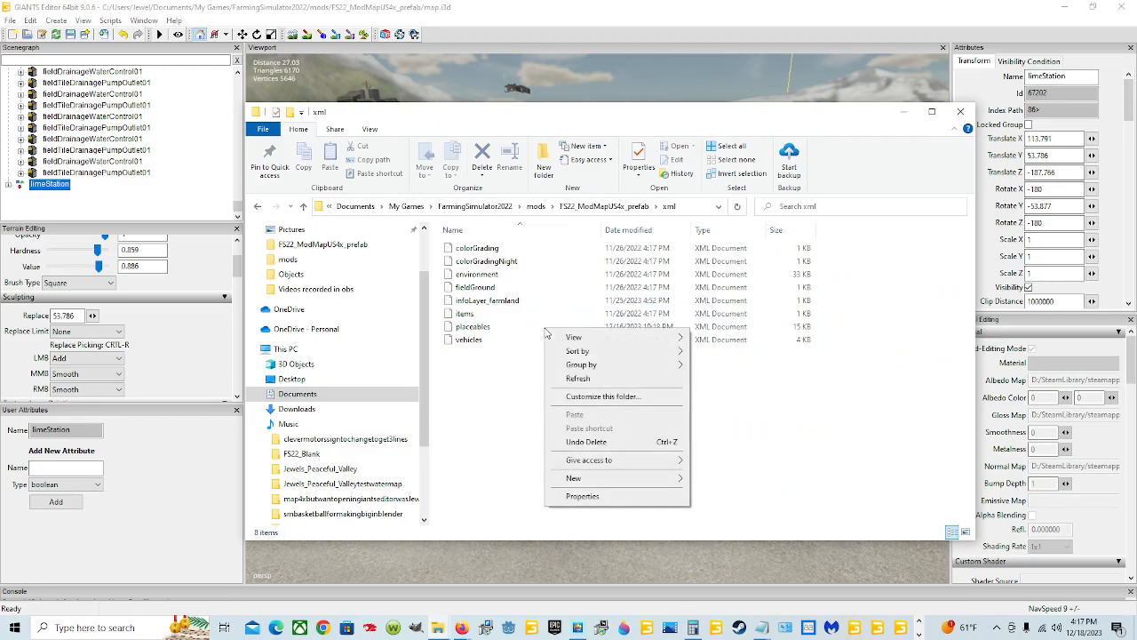
click(533, 328)
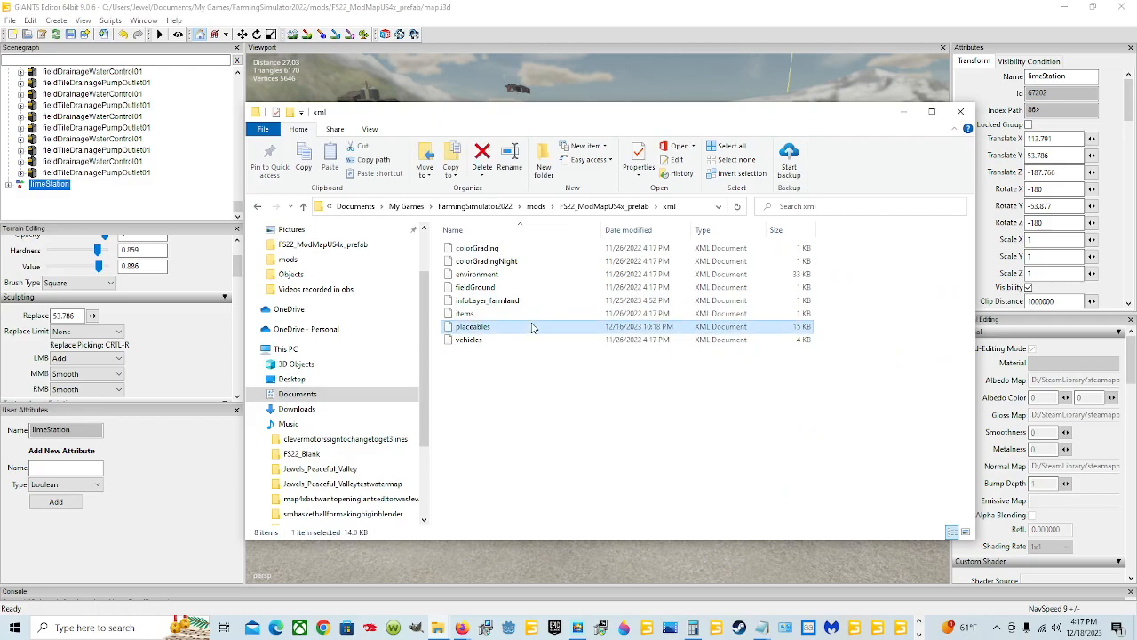
right_click(533, 327)
click(589, 375)
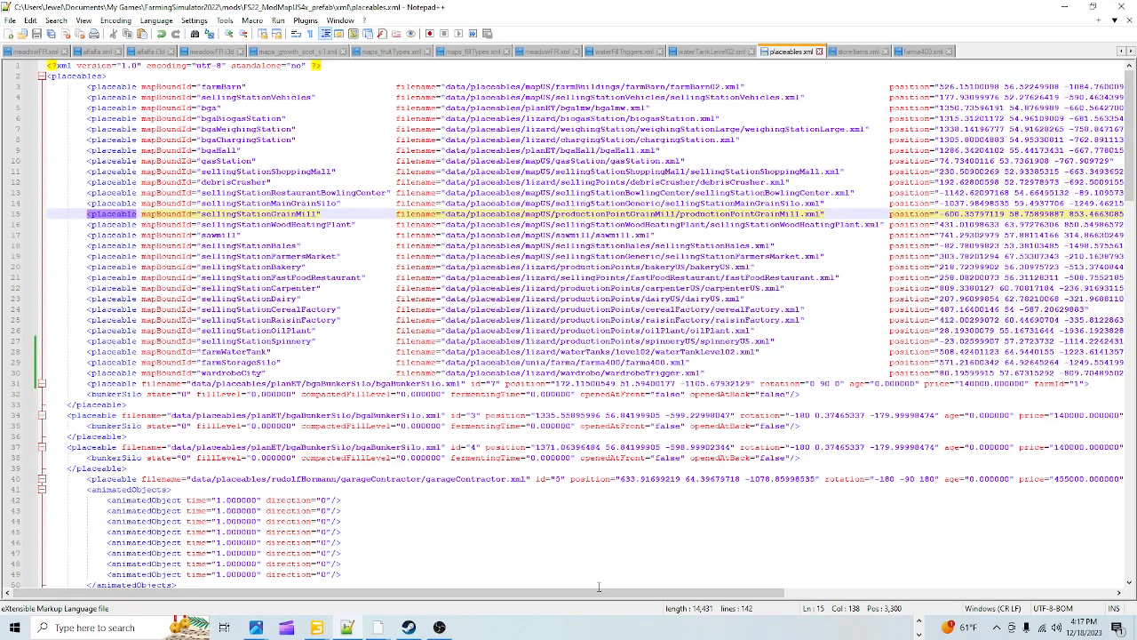
Step: Insert a new line after the wardrobeCity entry and paste the copied limeStation01 placeable line there
drag(600, 593, 893, 592)
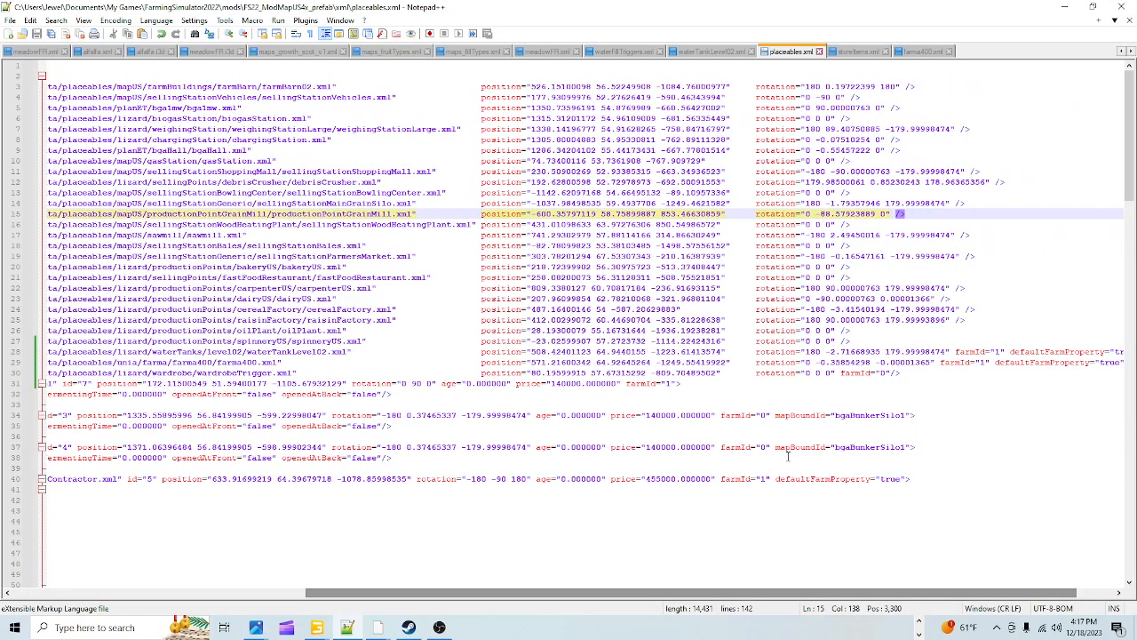
click(901, 372)
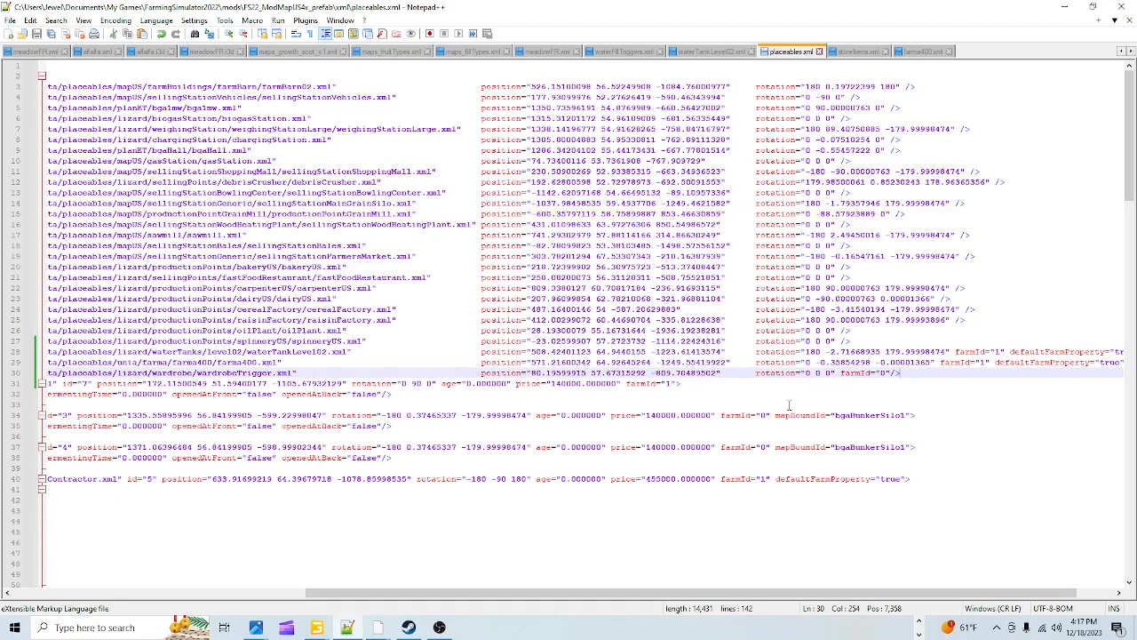
key(Return)
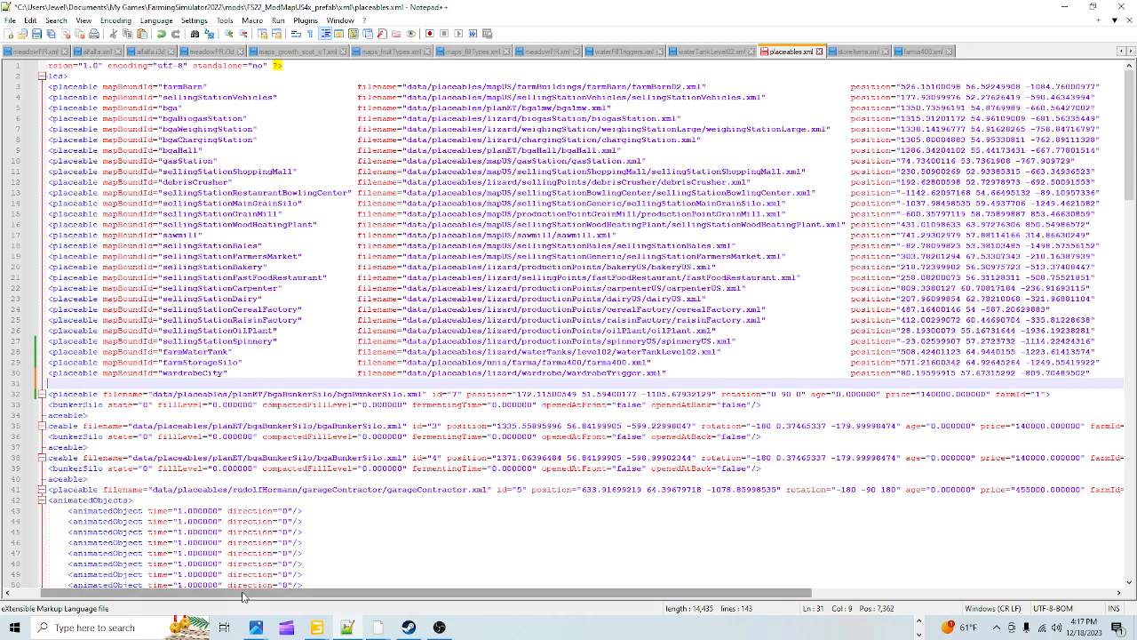
drag(237, 593, 203, 592)
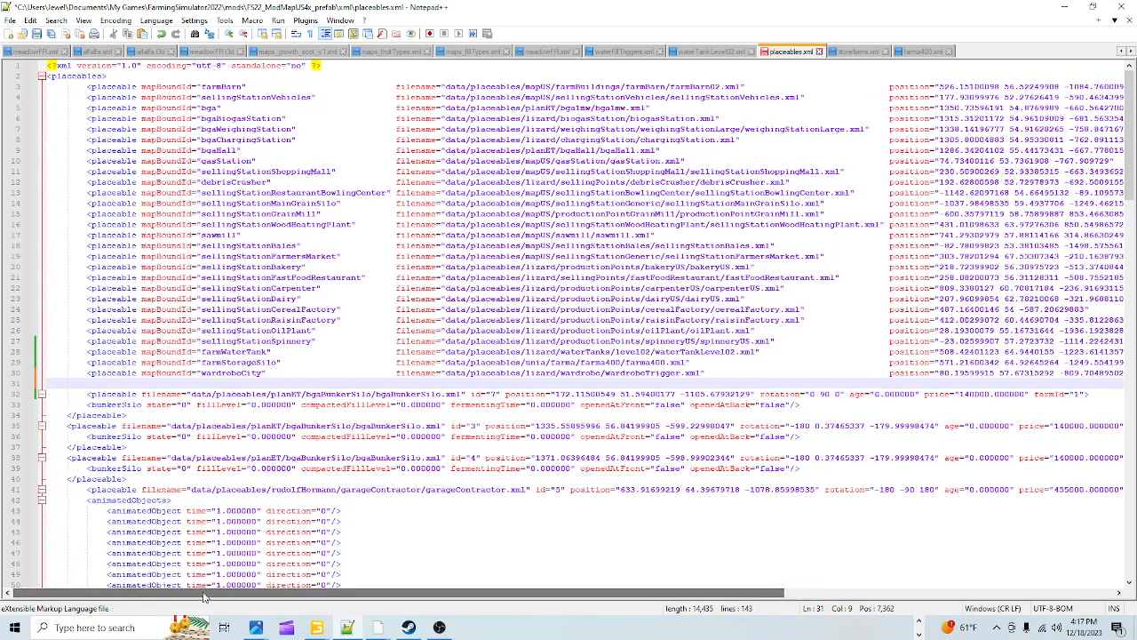
right_click(87, 385)
click(133, 145)
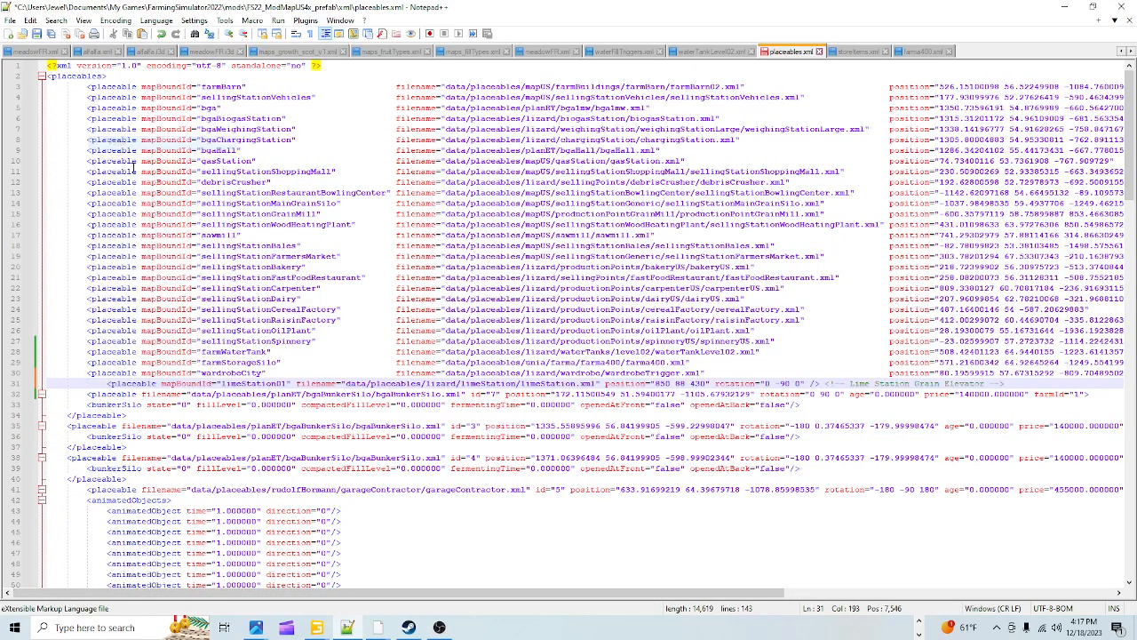
Step: Align the limeStation01 line's indentation and its filename and position attributes with the columns of the entries above
key(Home)
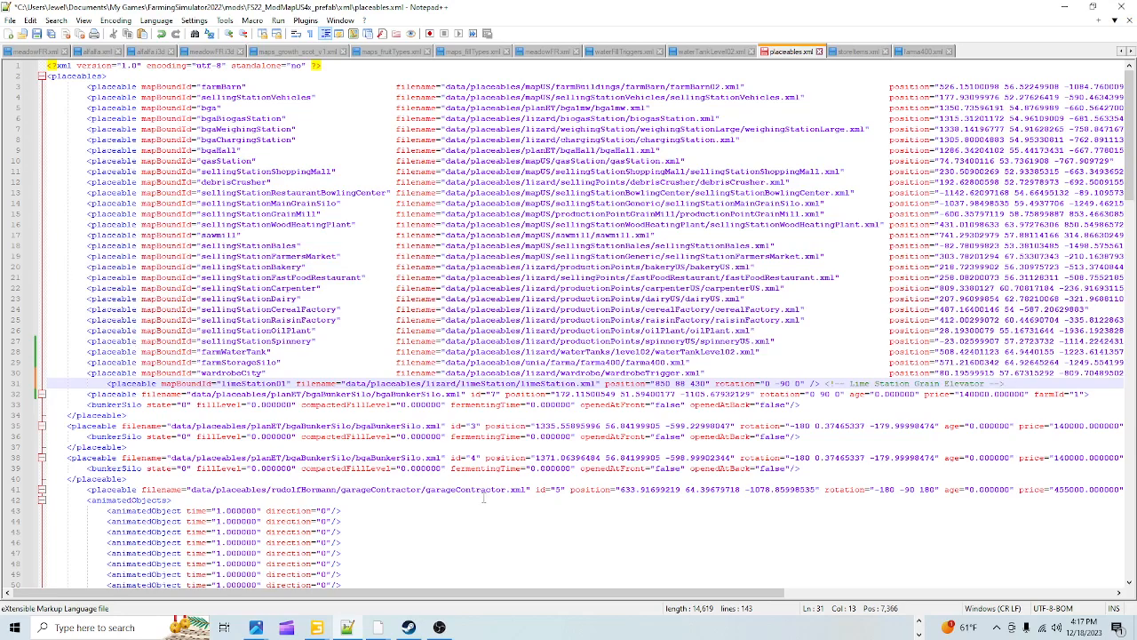
key(BackSpace)
key(BackSpace)
key(BackSpace)
key(BackSpace)
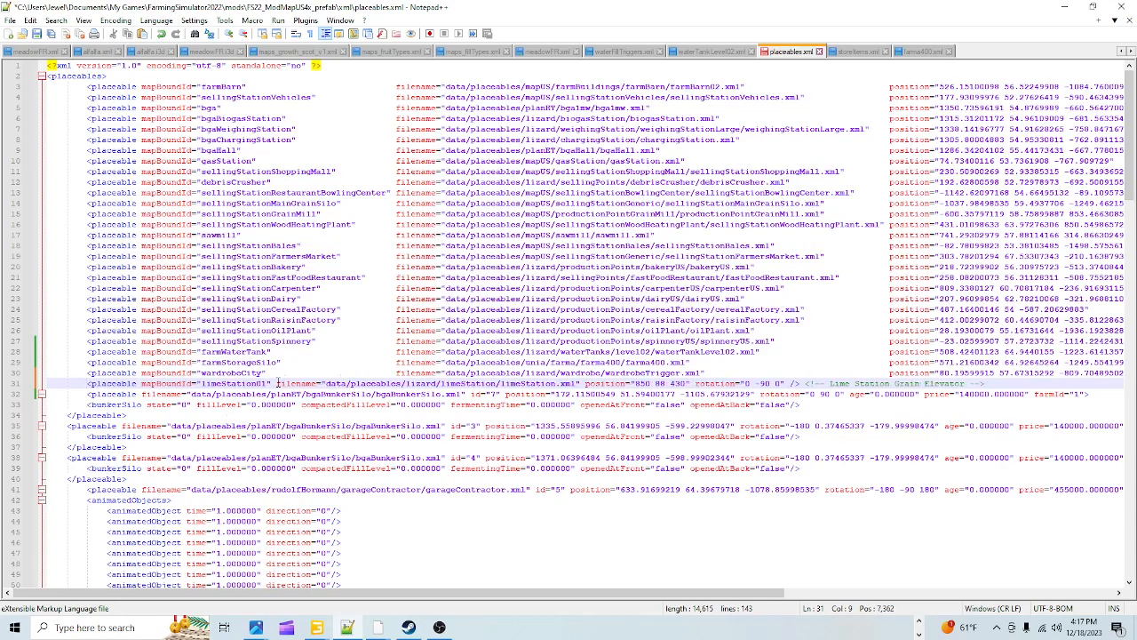
click(277, 383)
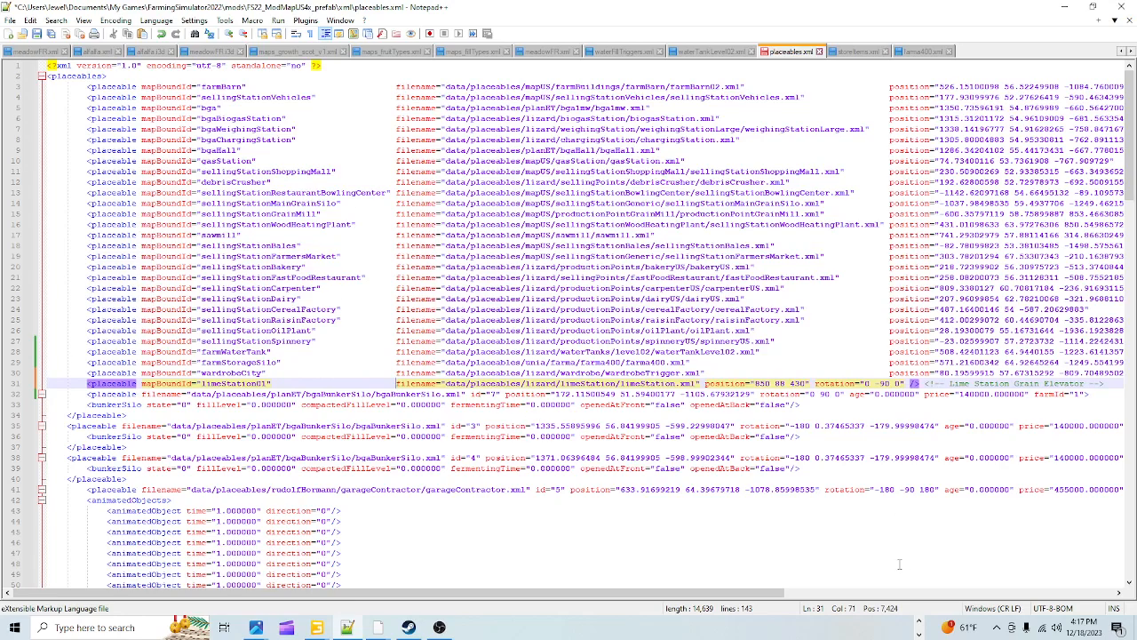
click(818, 383)
click(706, 383)
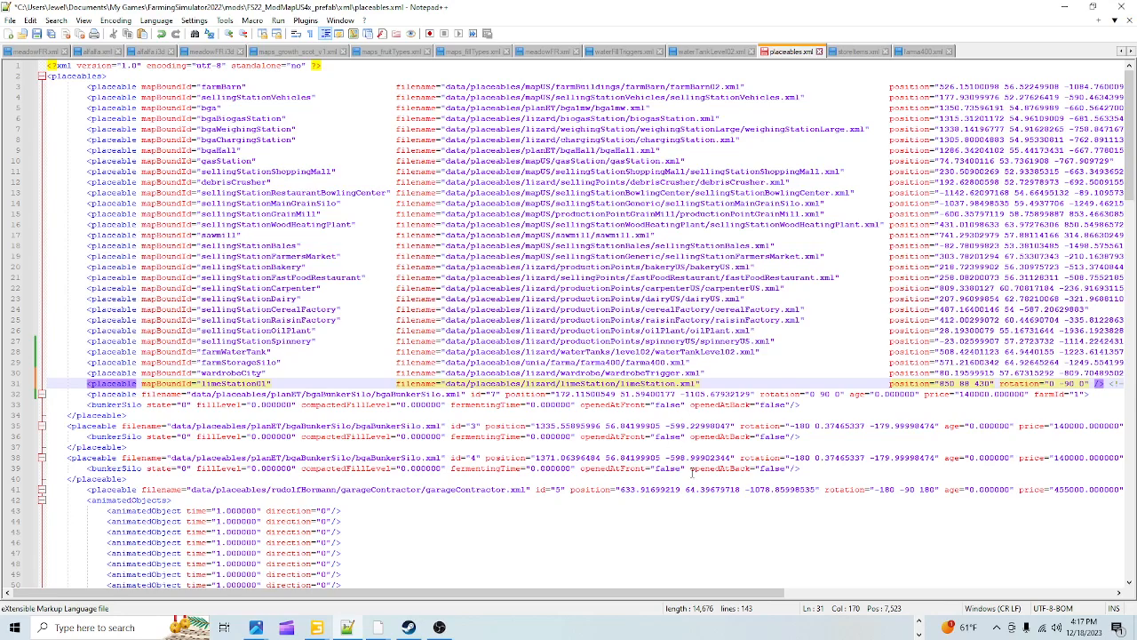
Step: Browse in File Explorer to the base game's data folder under D:\SteamLibrary\steamapps\common\Farming Simulator 22
click(919, 619)
mouse_move(435, 622)
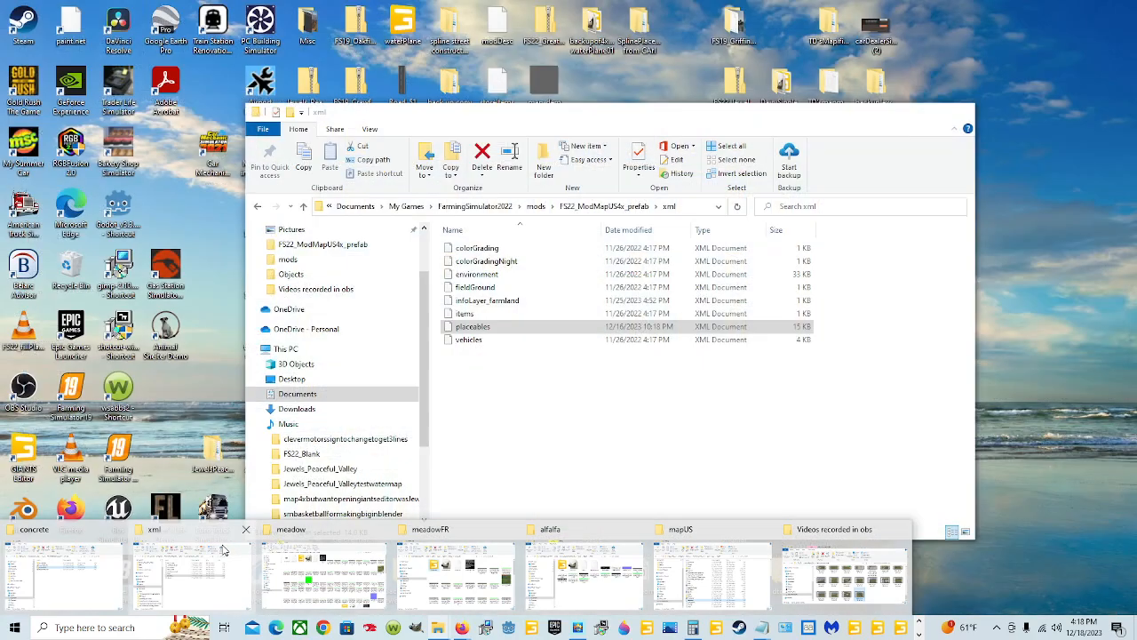
click(191, 569)
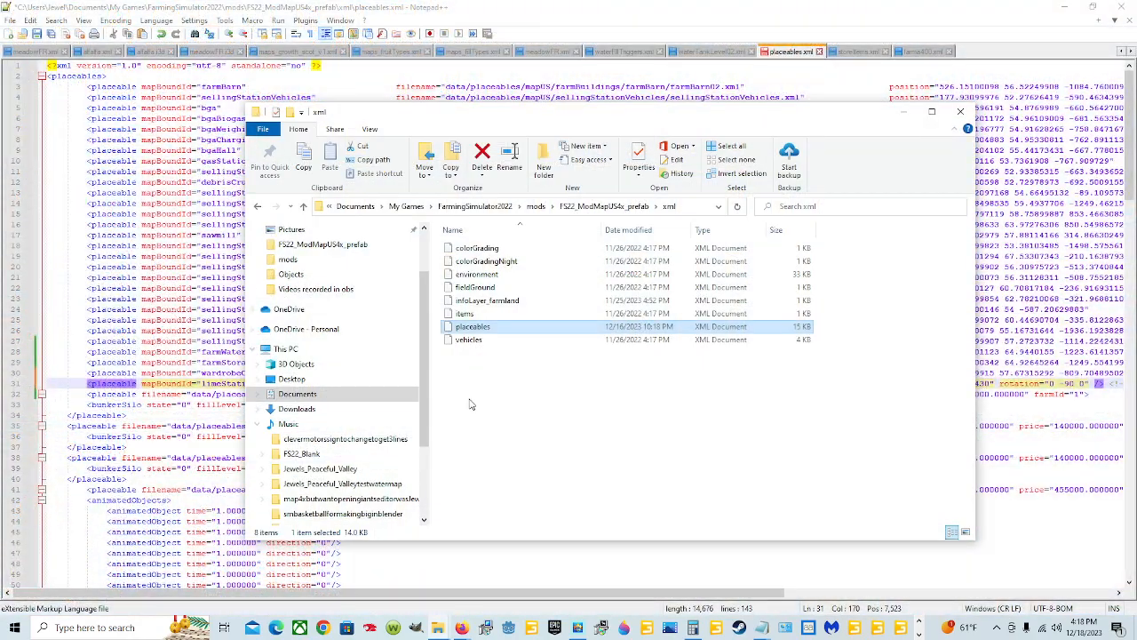
scroll(337, 498, down, 3)
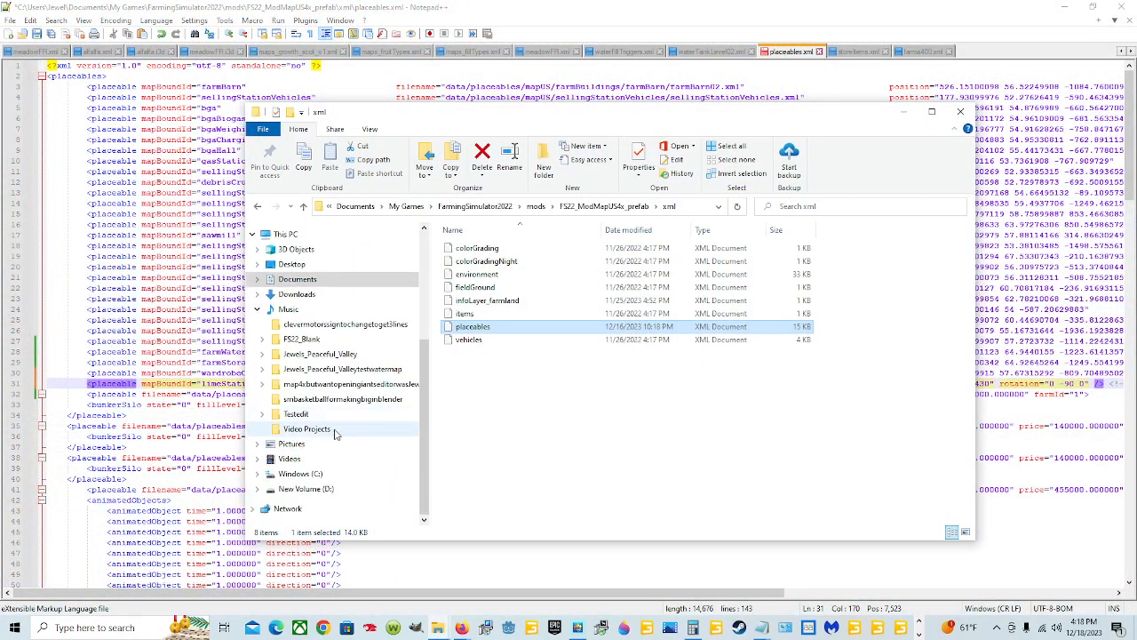
click(329, 489)
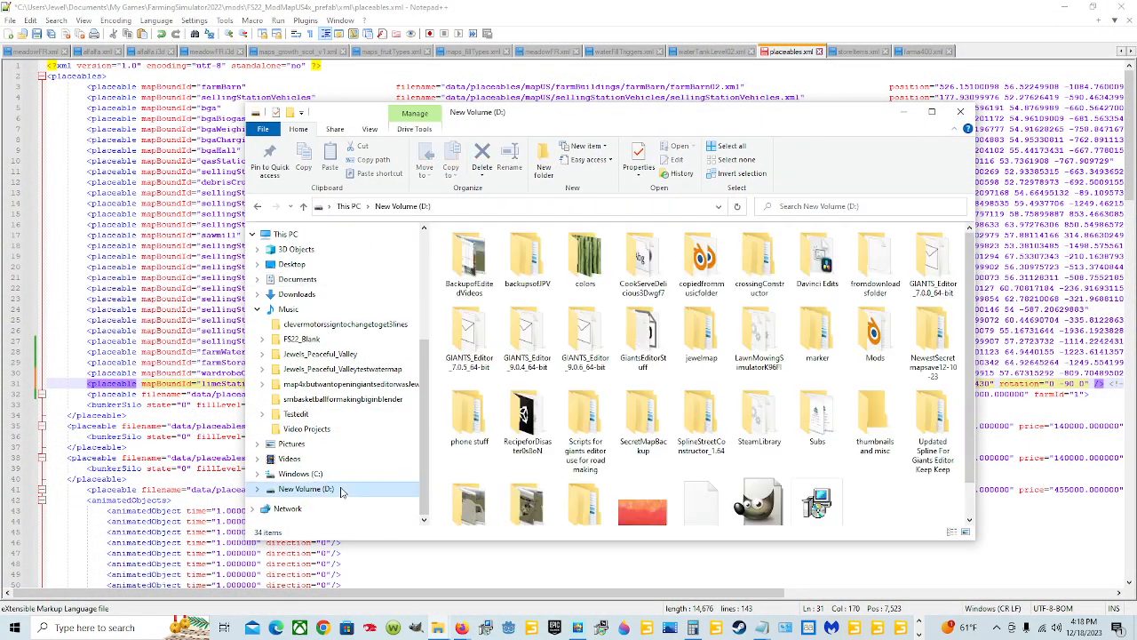
double_click(760, 418)
double_click(498, 250)
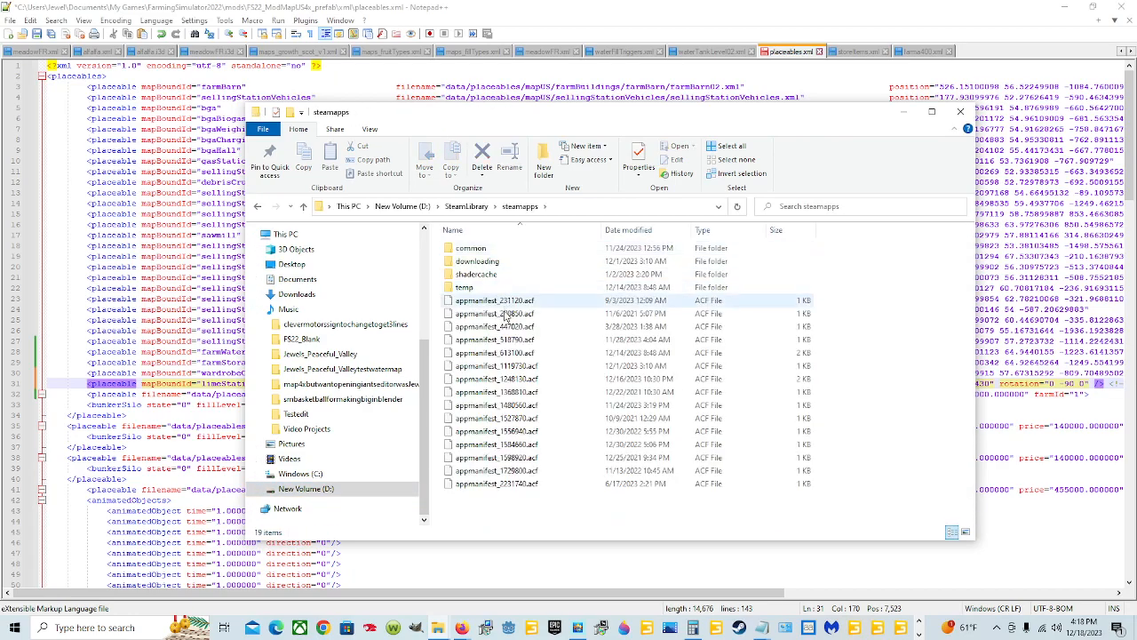
double_click(521, 250)
double_click(542, 339)
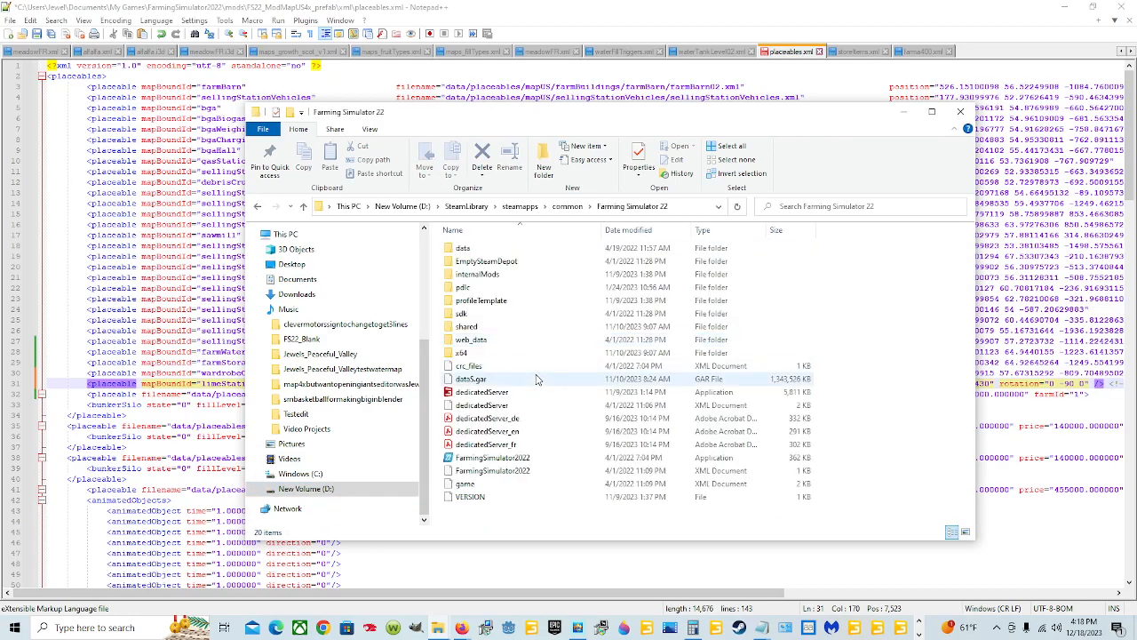
double_click(491, 252)
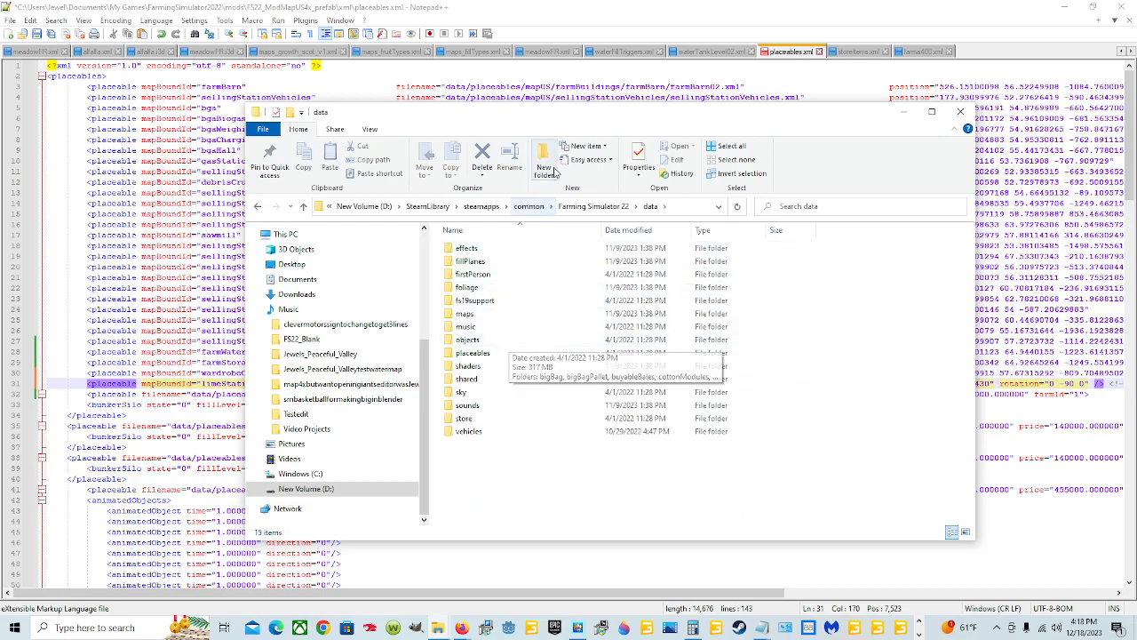
Step: Open limeStation.xml from the data folder's placeables\lizard\limeStation subfolder in Notepad++
drag(570, 114, 610, 216)
double_click(518, 454)
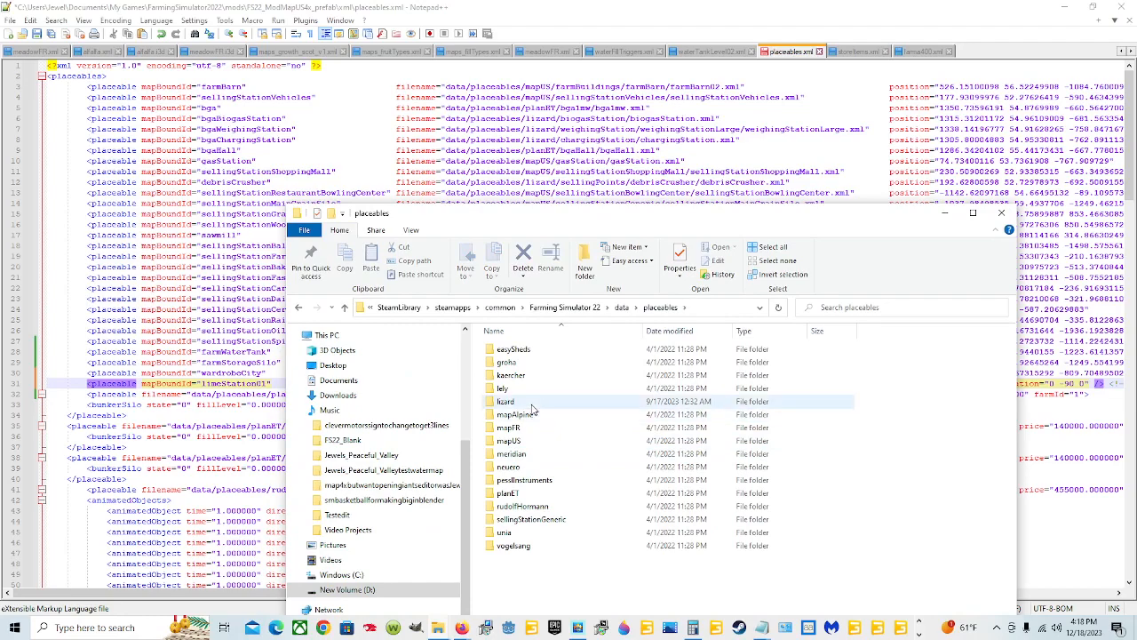
double_click(506, 401)
scroll(534, 408, down, 5)
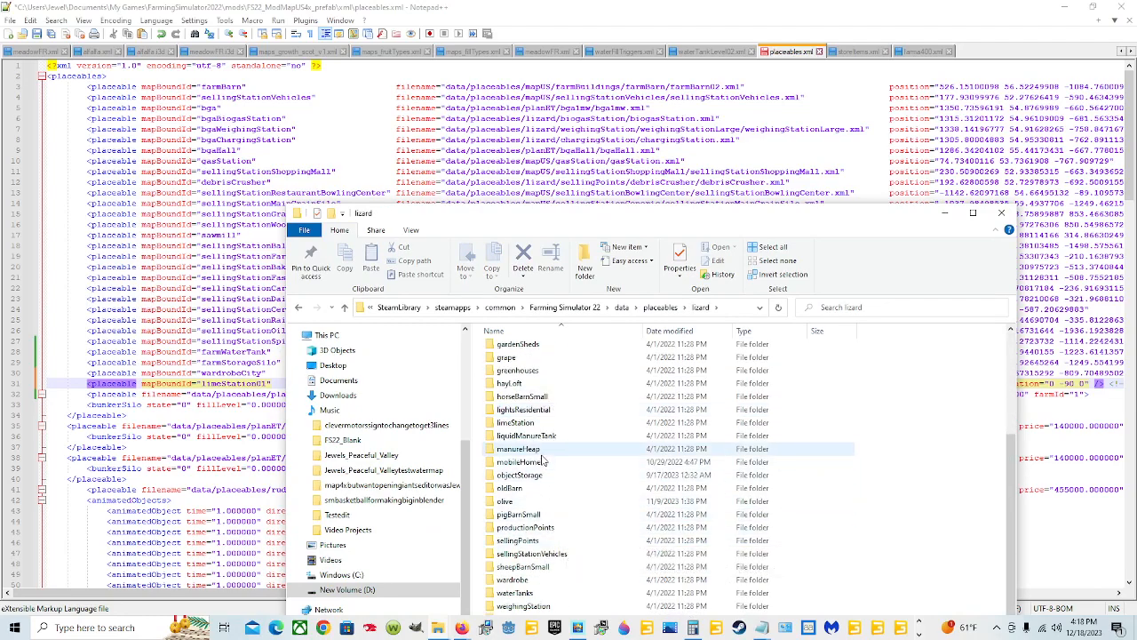
double_click(518, 422)
click(642, 388)
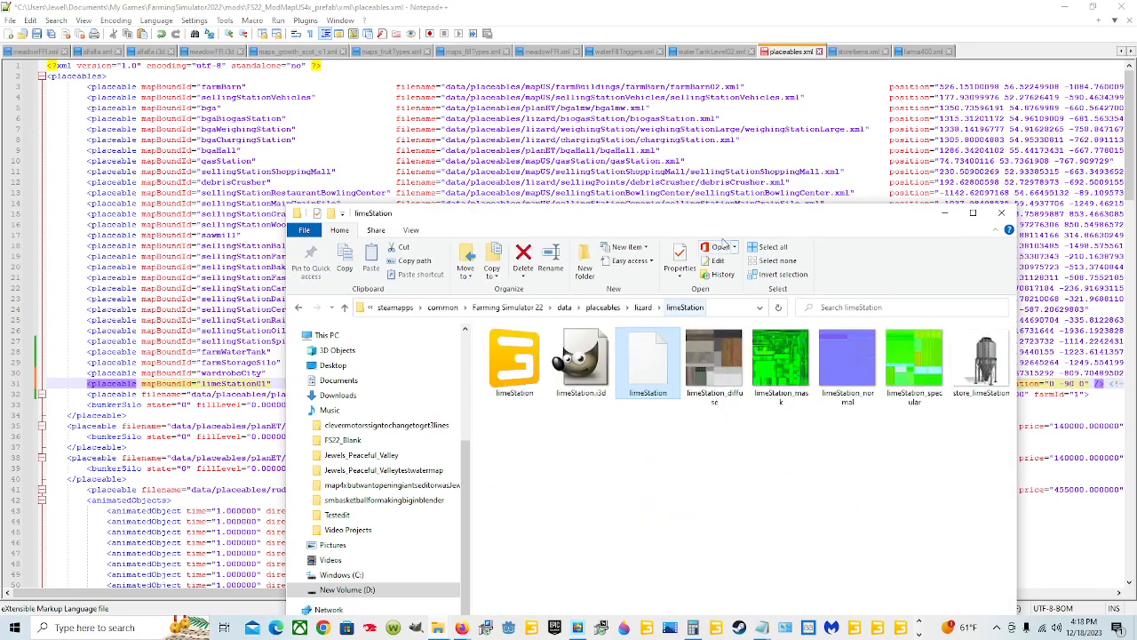
drag(727, 220, 690, 122)
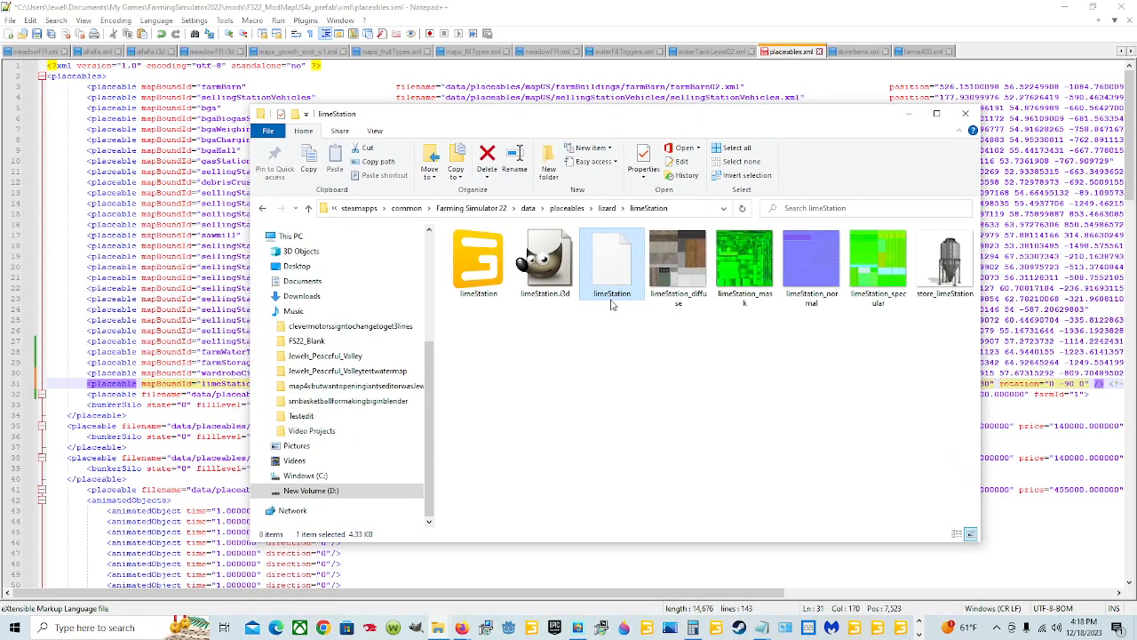
right_click(612, 263)
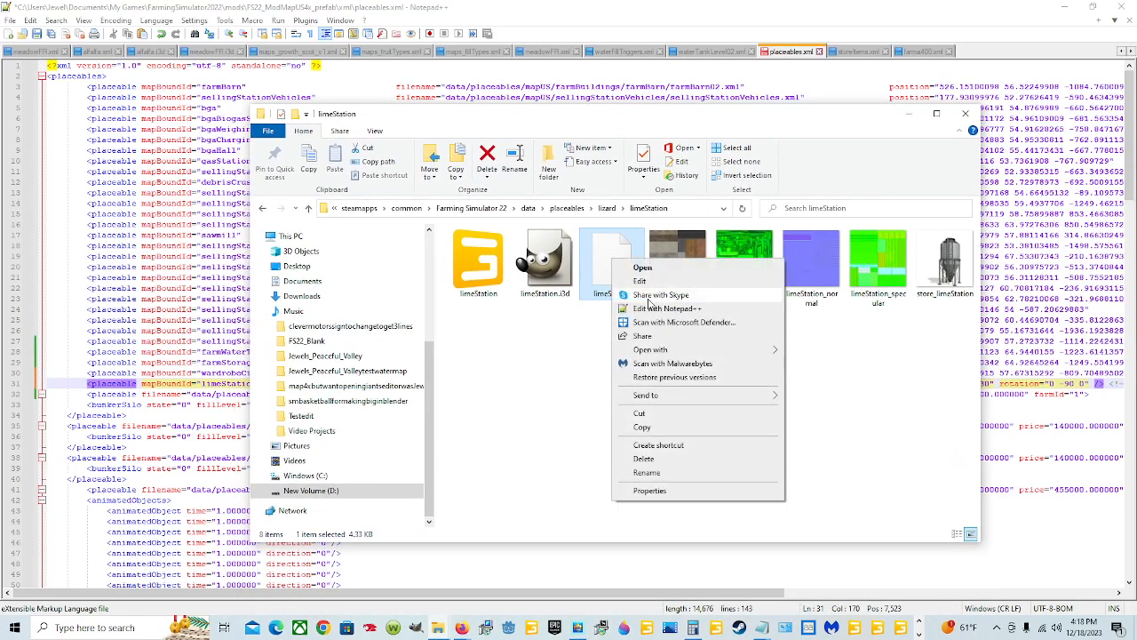
click(666, 308)
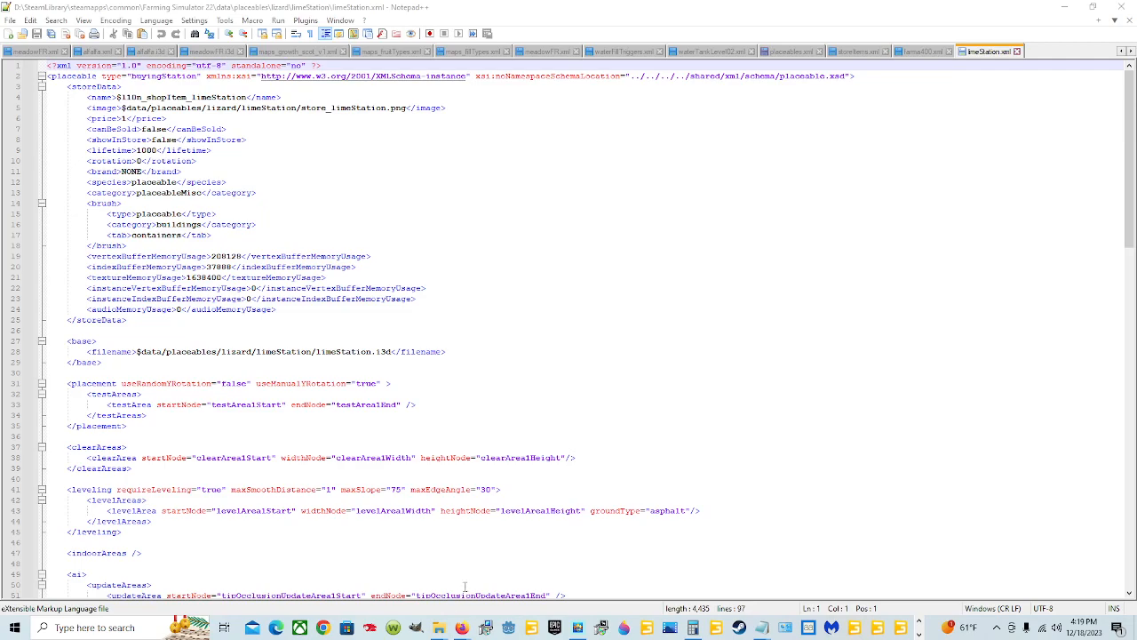
Step: Check the limeStation i3d and XML files in their folder, close limeStation.xml without changes and minimize Notepad++
mouse_move(444, 631)
click(240, 546)
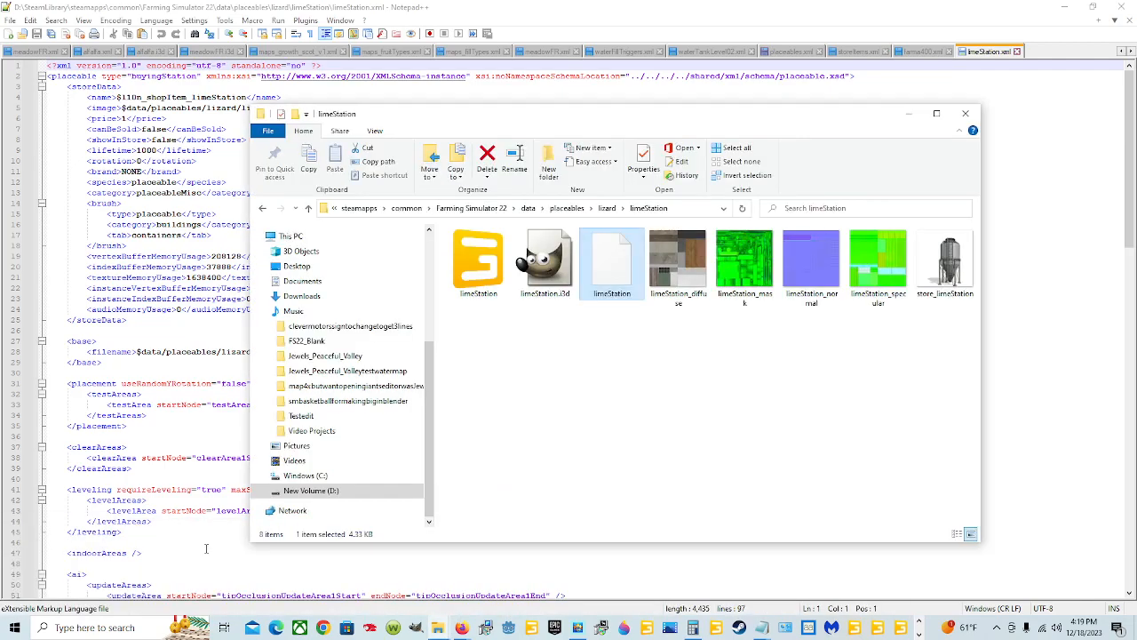
click(476, 289)
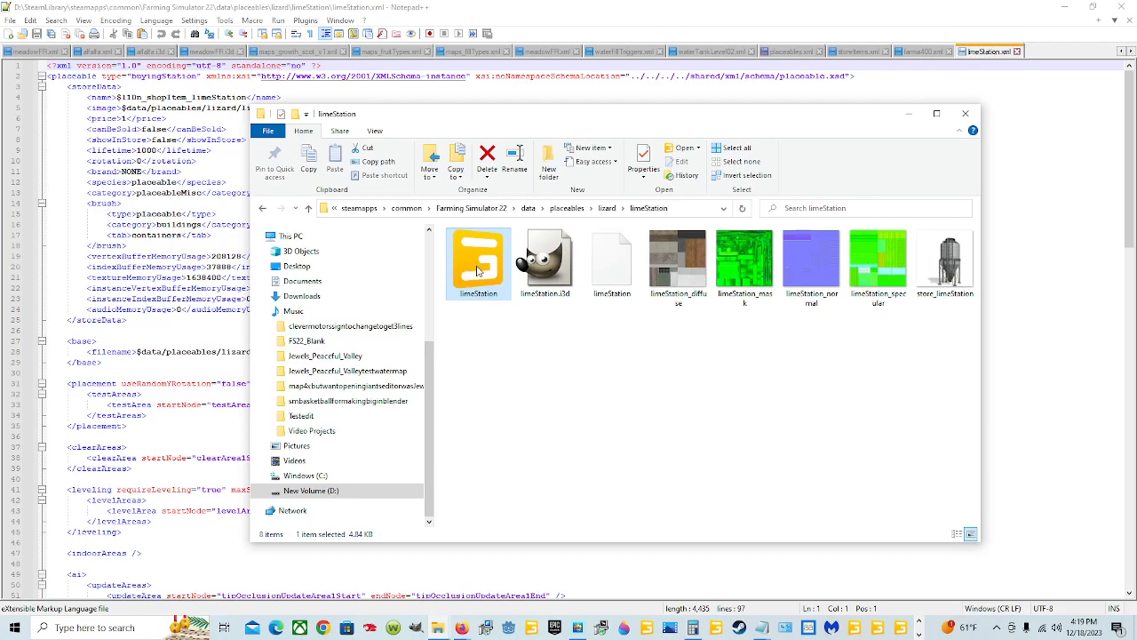
click(608, 289)
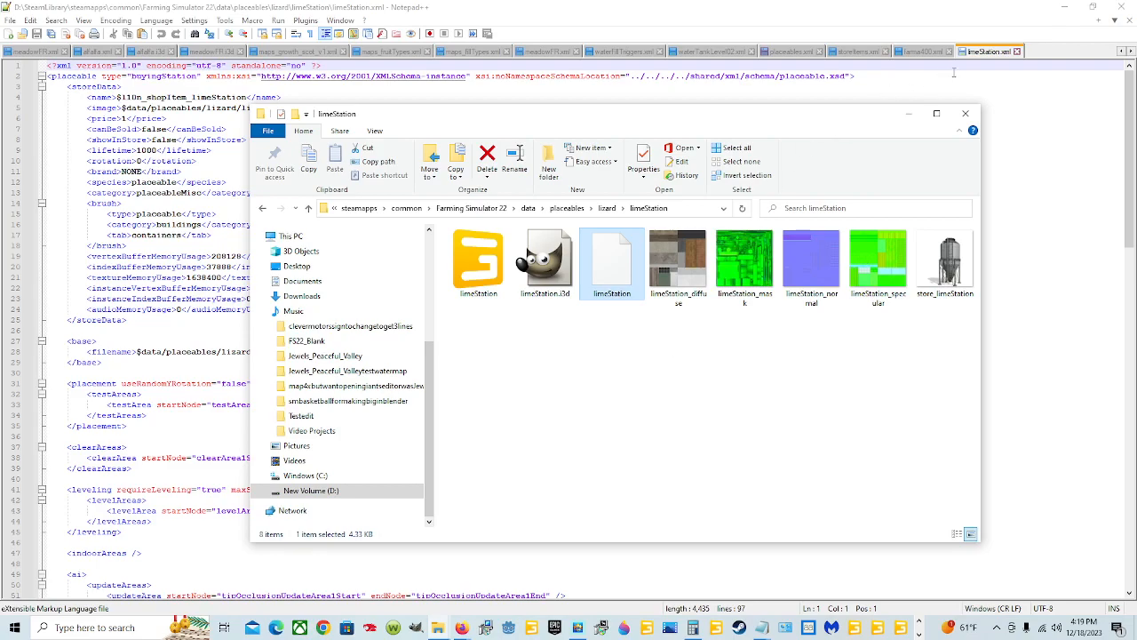
click(1017, 52)
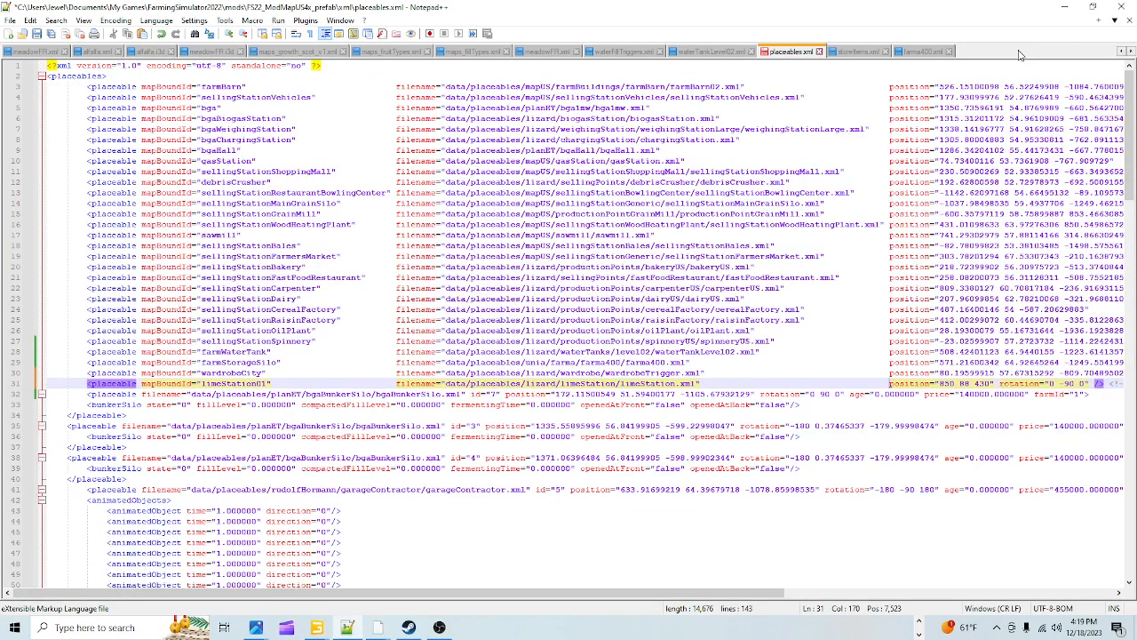
click(1065, 6)
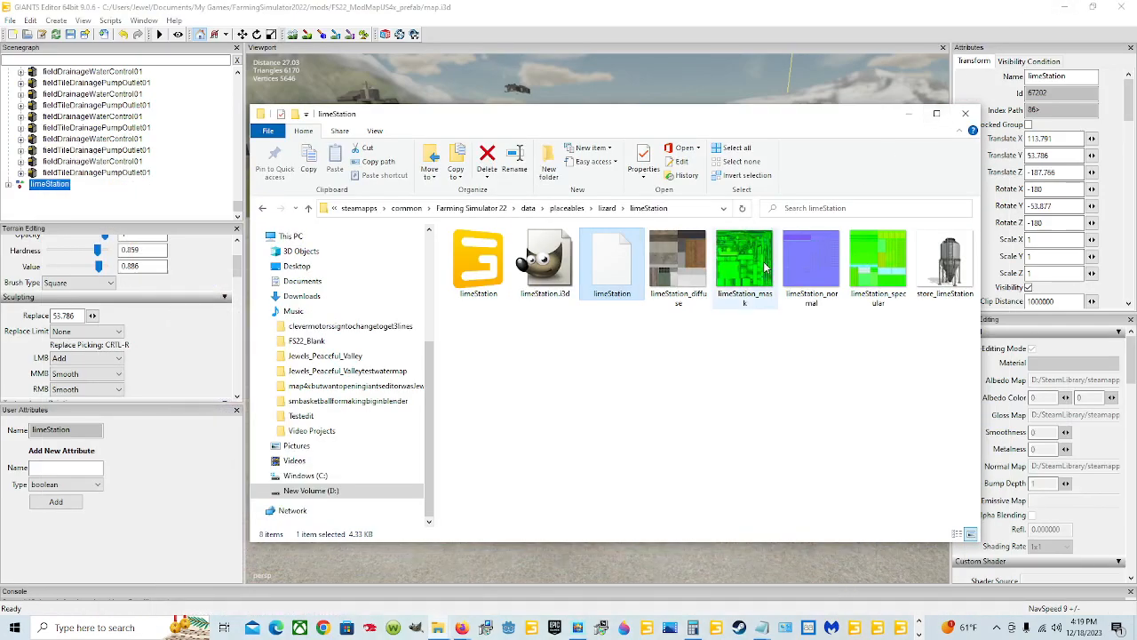
Step: Browse in File Explorer to the base game's data folder under D:\SteamLibrary\steamapps\common\Farming Simulator 22
click(342, 281)
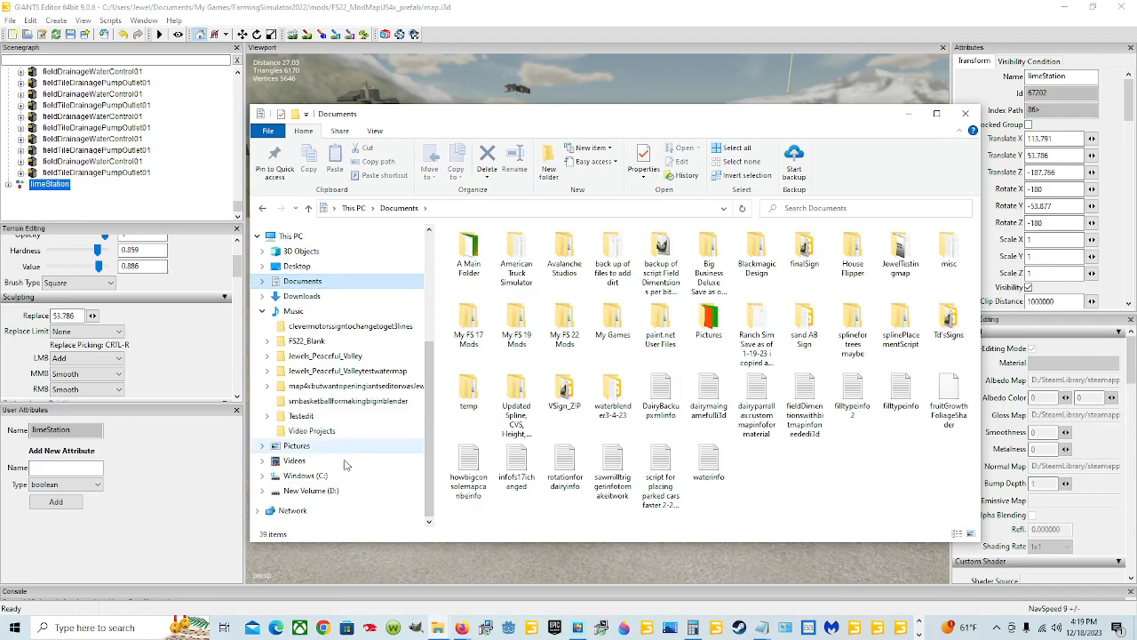
click(350, 491)
click(648, 424)
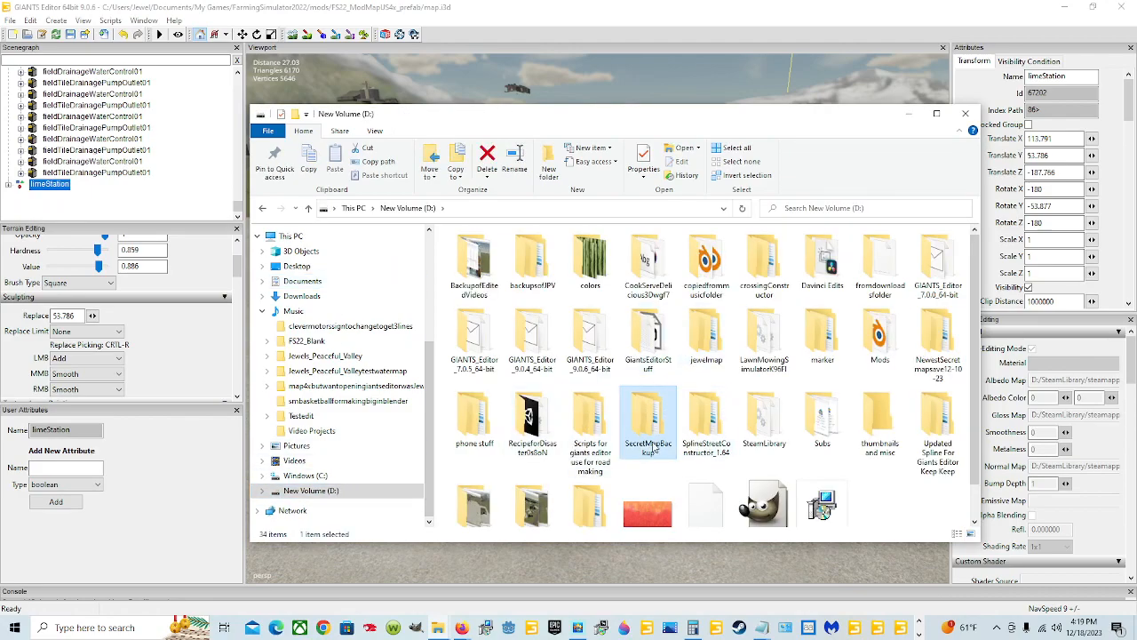
double_click(742, 427)
double_click(544, 251)
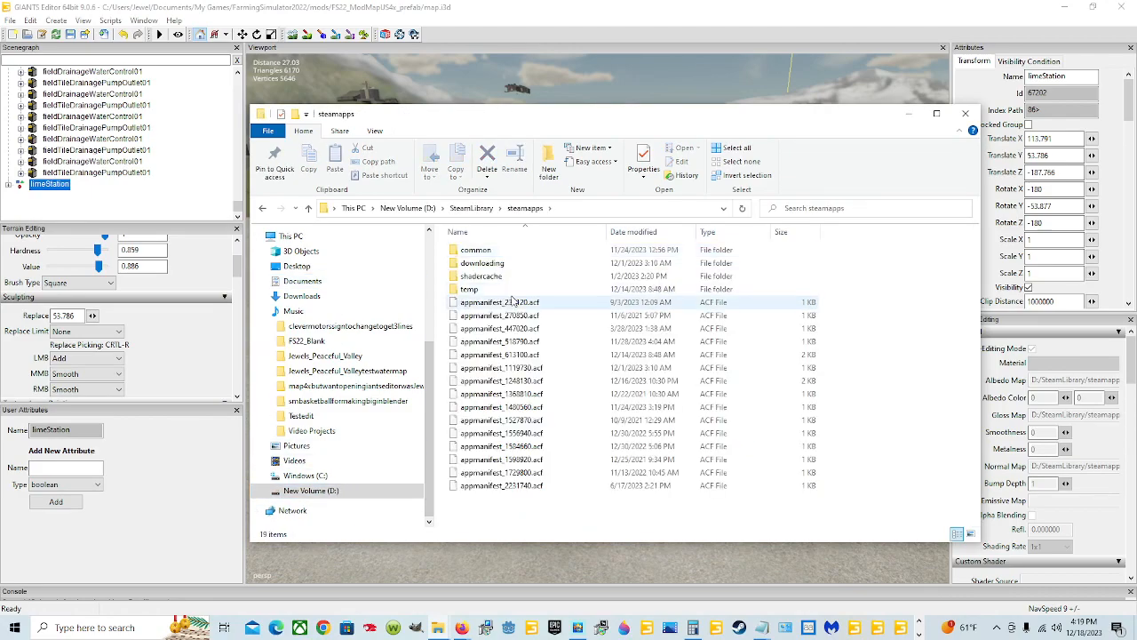
click(520, 237)
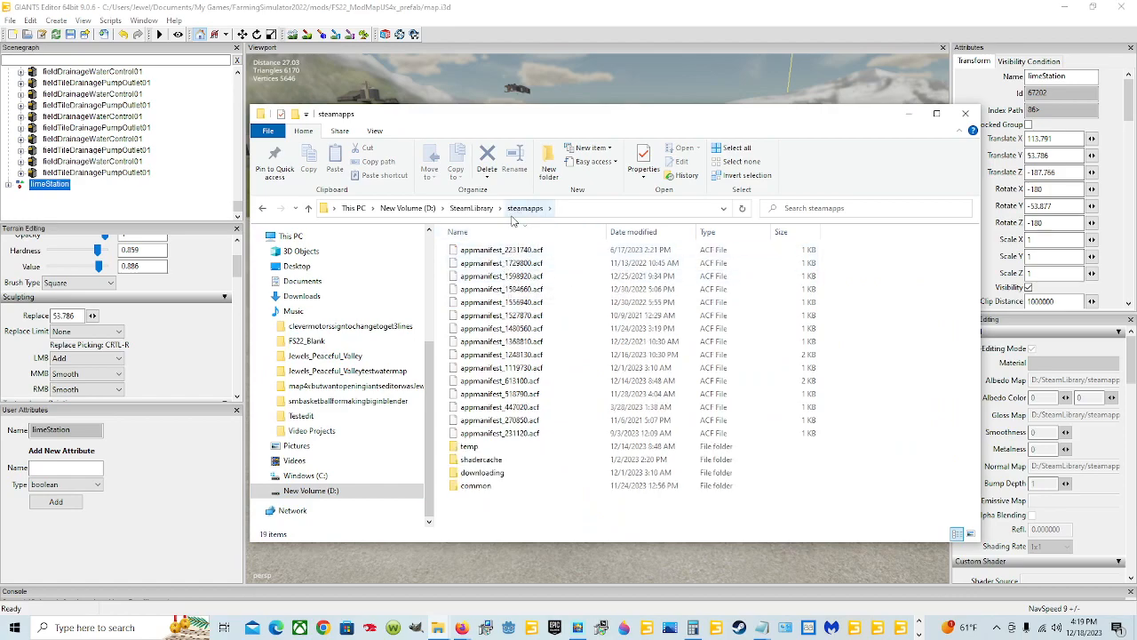
click(524, 230)
double_click(513, 252)
click(518, 345)
double_click(518, 345)
double_click(480, 354)
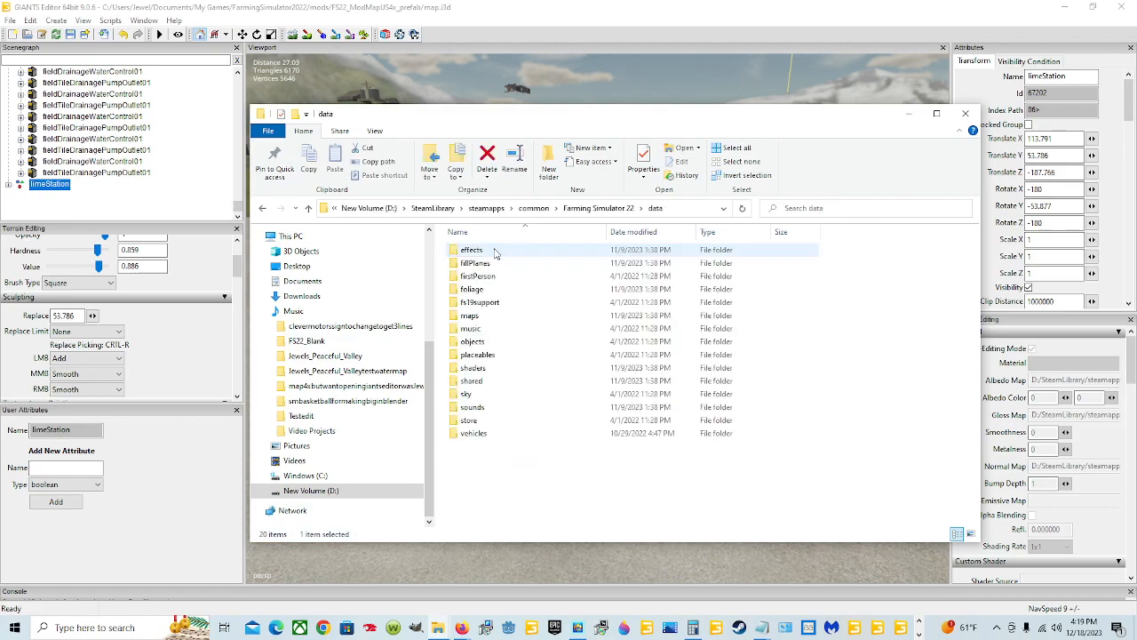
Step: Open storeItems.xml from the data folder's maps\mapUS subfolder in Notepad++
double_click(515, 317)
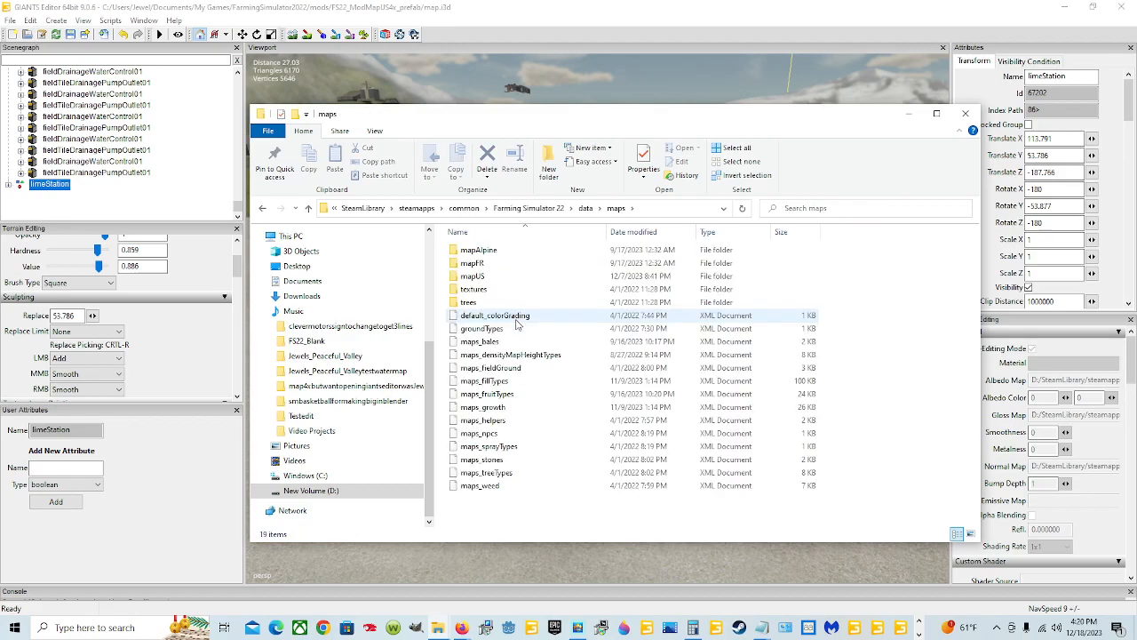
double_click(509, 282)
scroll(499, 297, down, 4)
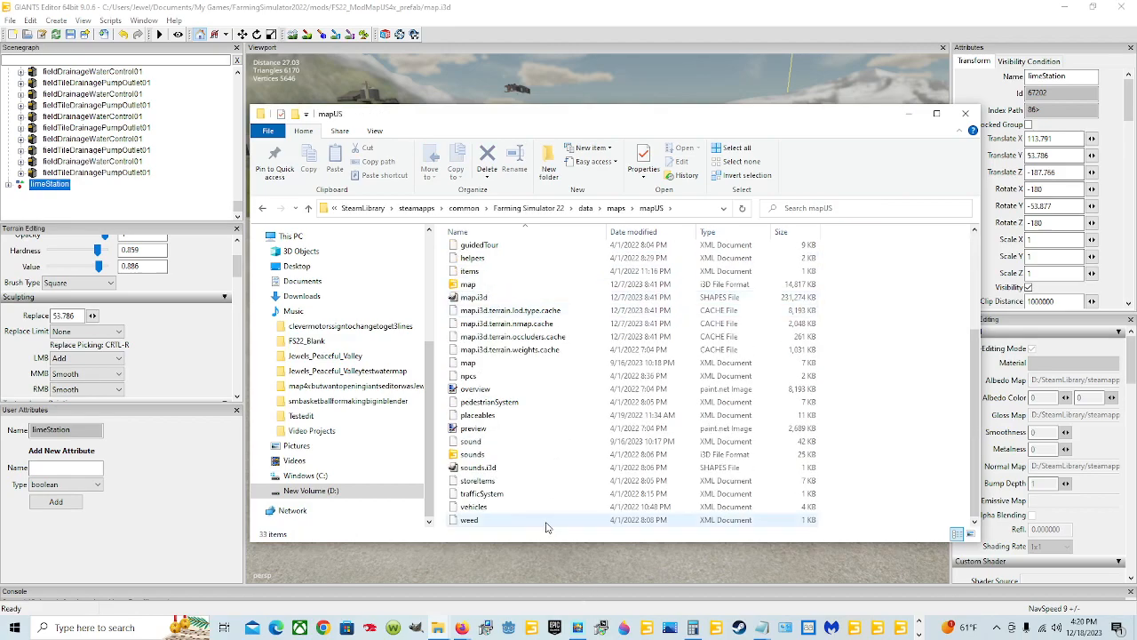
right_click(544, 487)
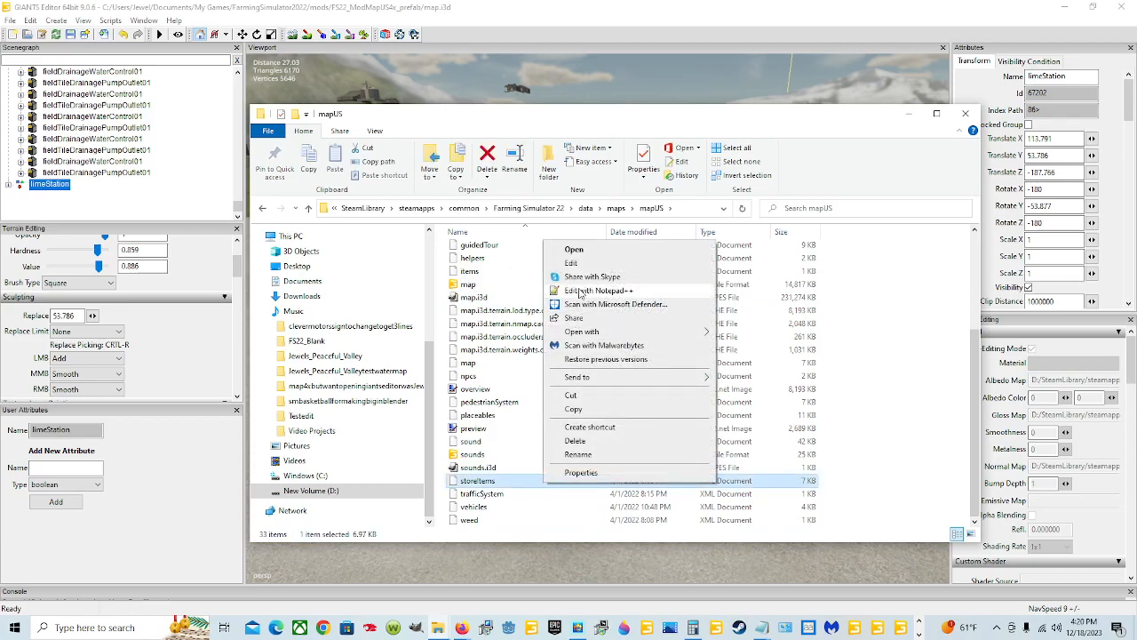
click(569, 292)
Step: Examine the storeItem entries in mapUS's storeItems.xml, especially the waterFillTriggers line under the "water & lime" comment
scroll(565, 415, down, 16)
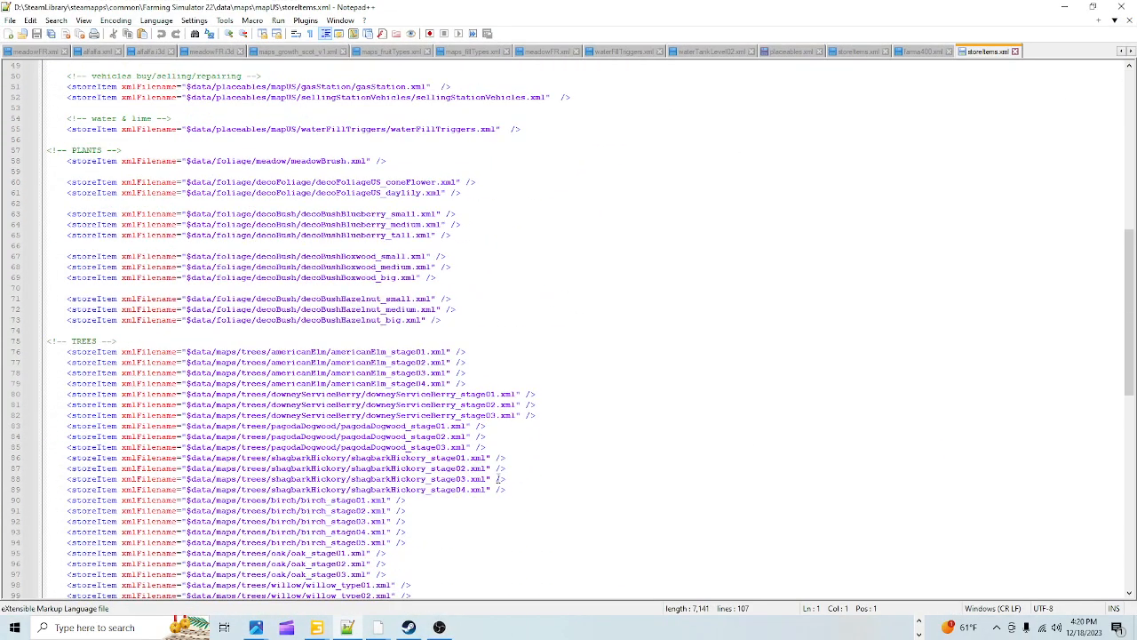
scroll(495, 482, up, 4)
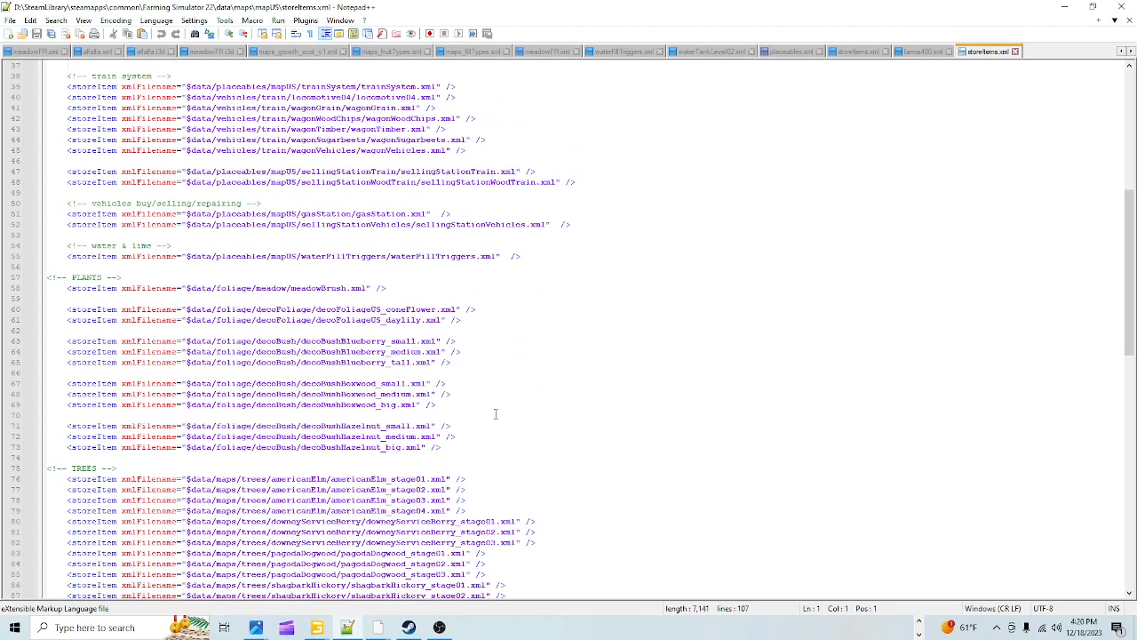
scroll(499, 435, up, 2)
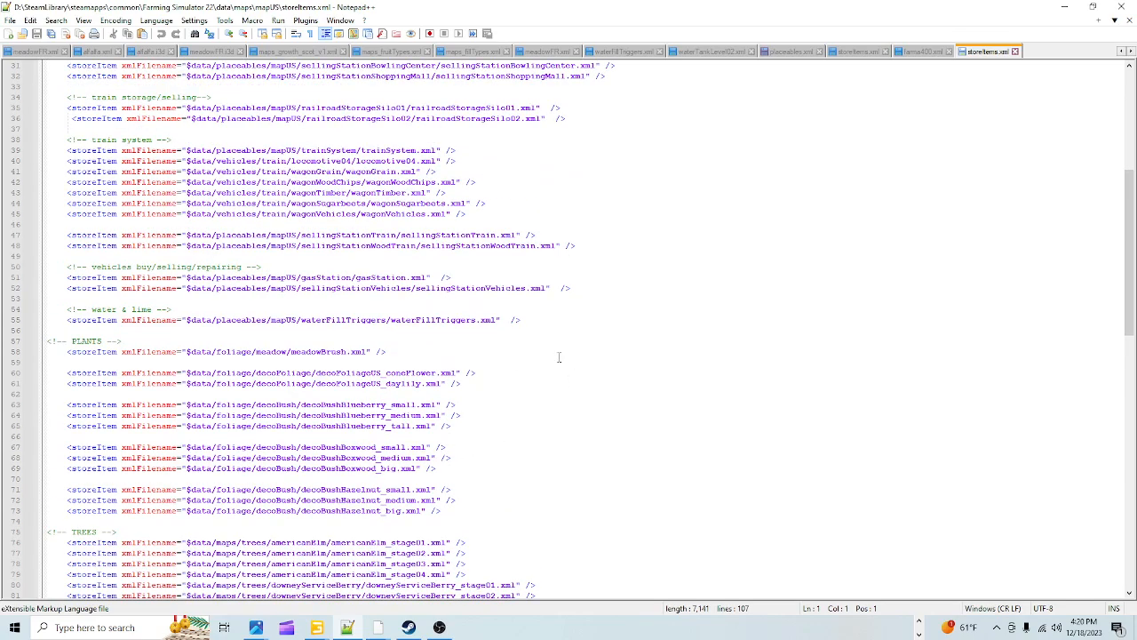
click(455, 320)
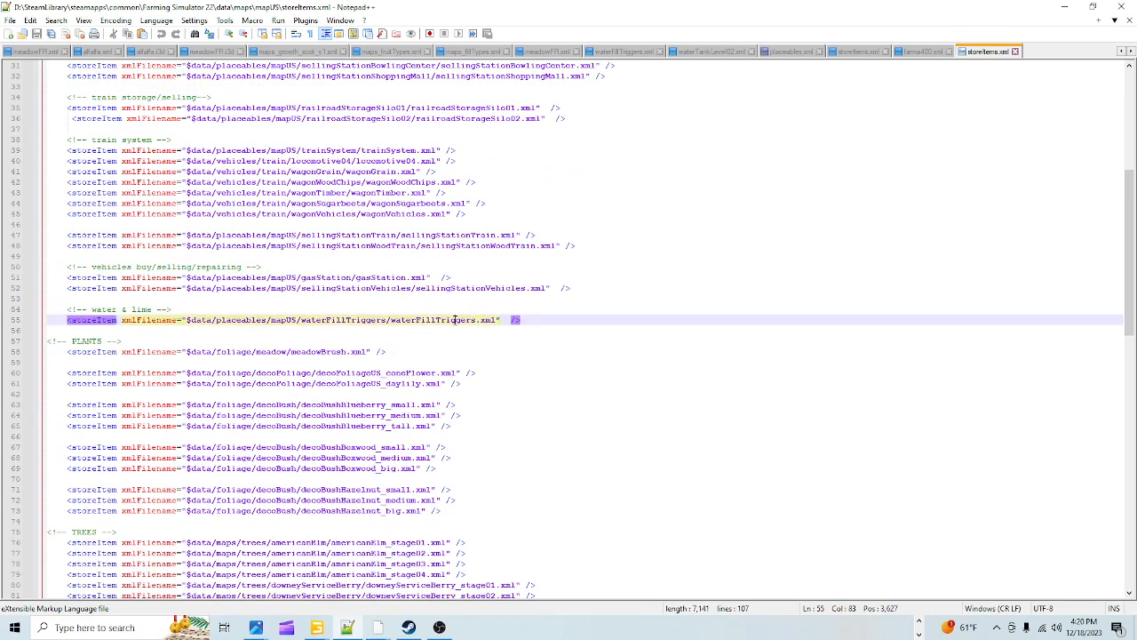
scroll(445, 347, up, 2)
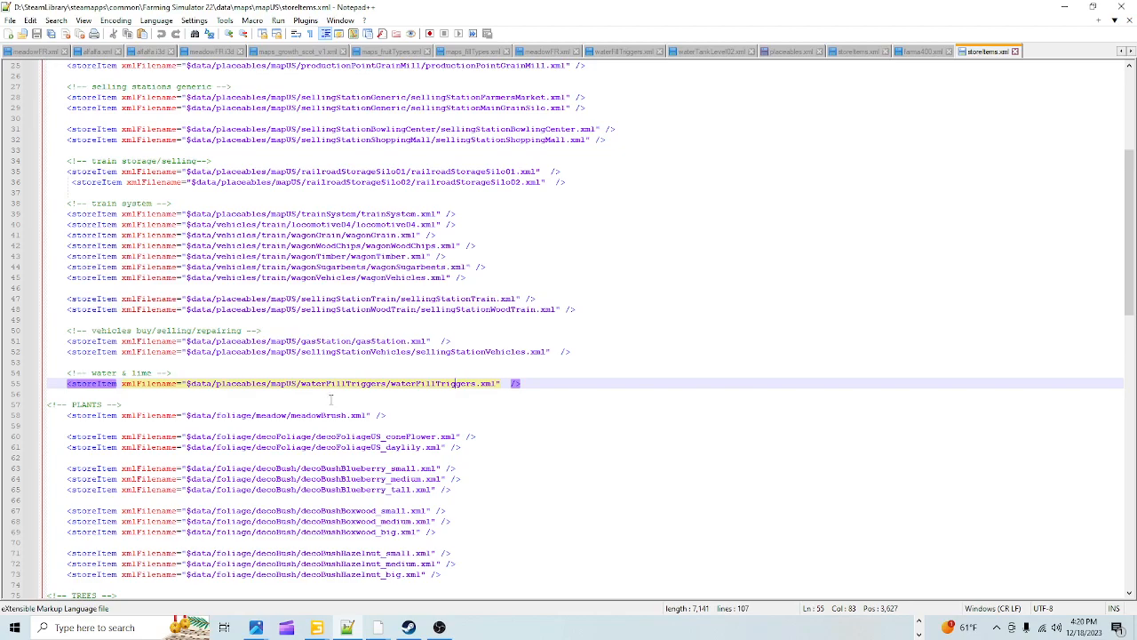
scroll(364, 430, up, 8)
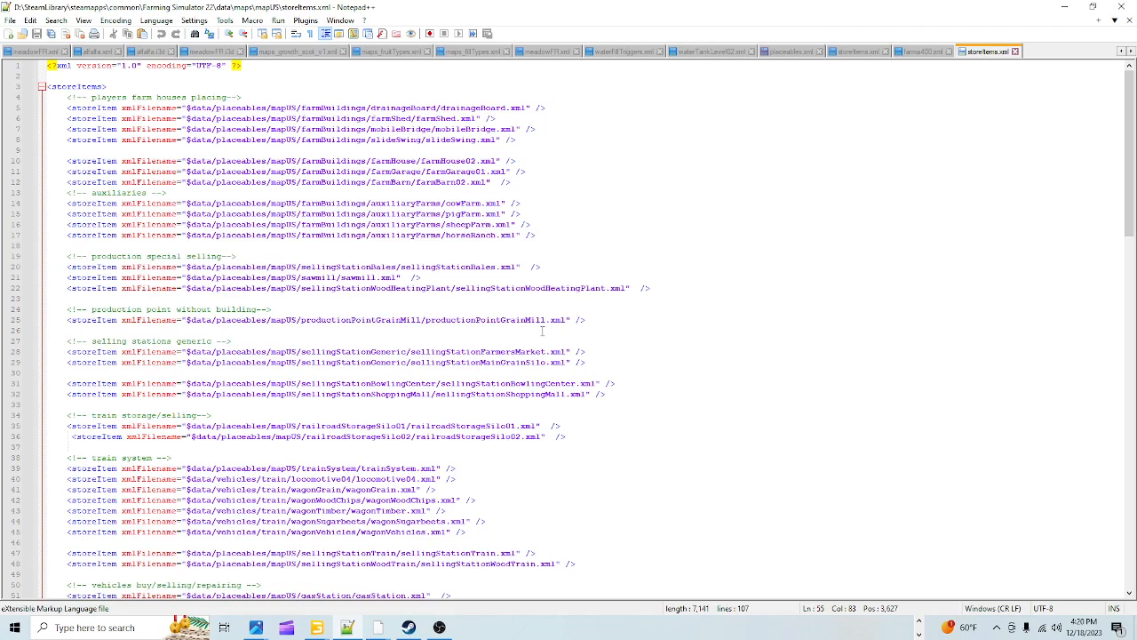
scroll(542, 331, down, 7)
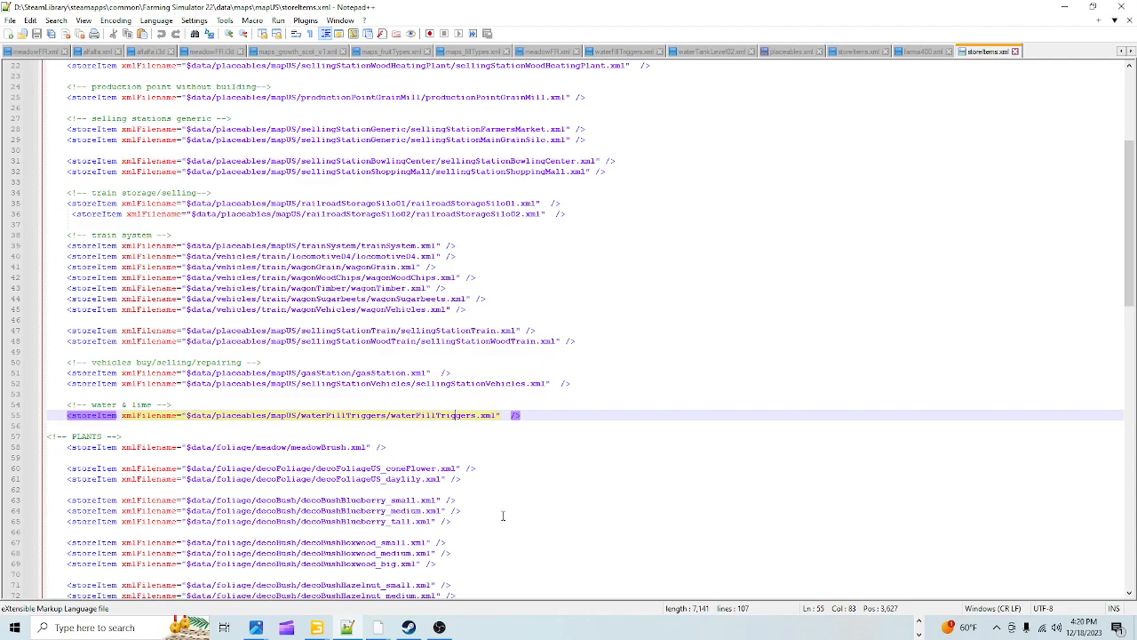
drag(522, 414, 4, 415)
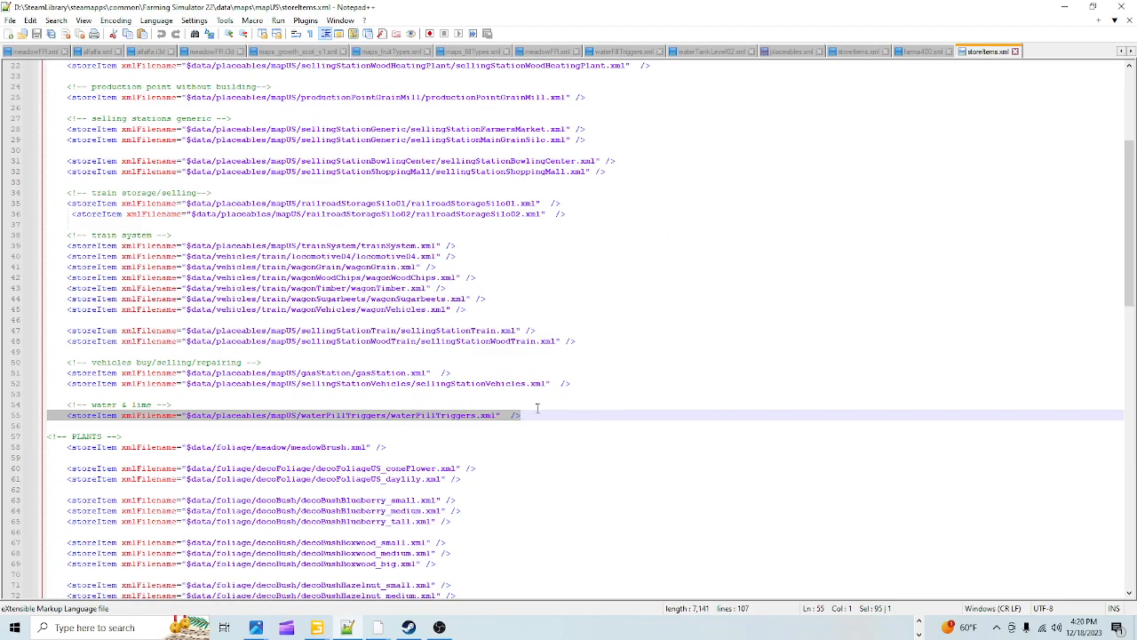
scroll(611, 387, up, 4)
scroll(400, 325, up, 4)
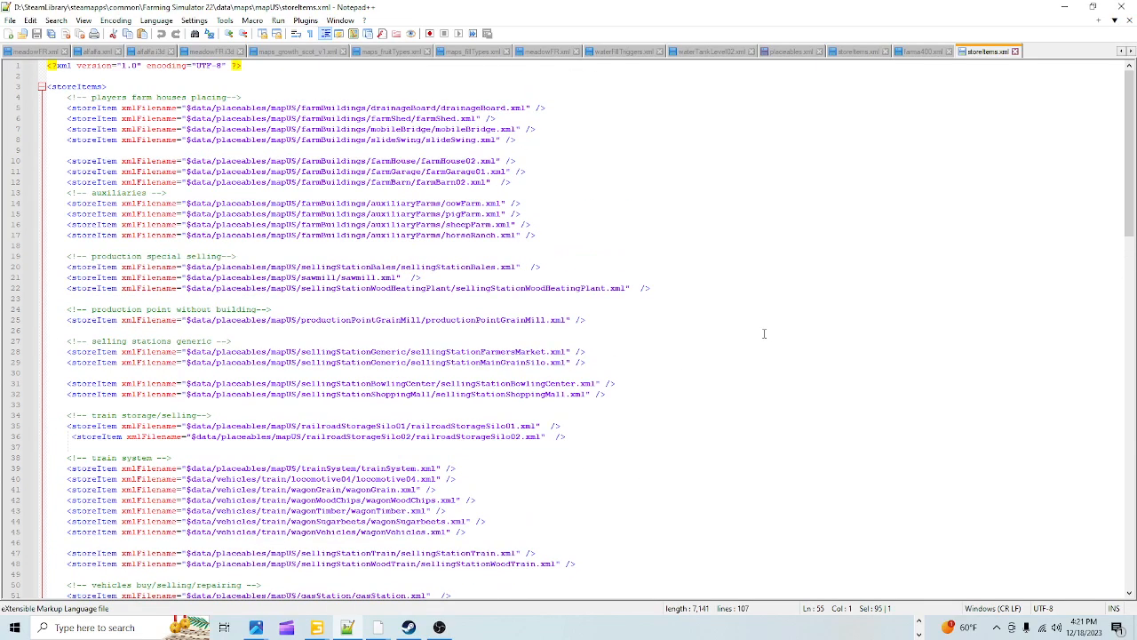
scroll(750, 320, down, 15)
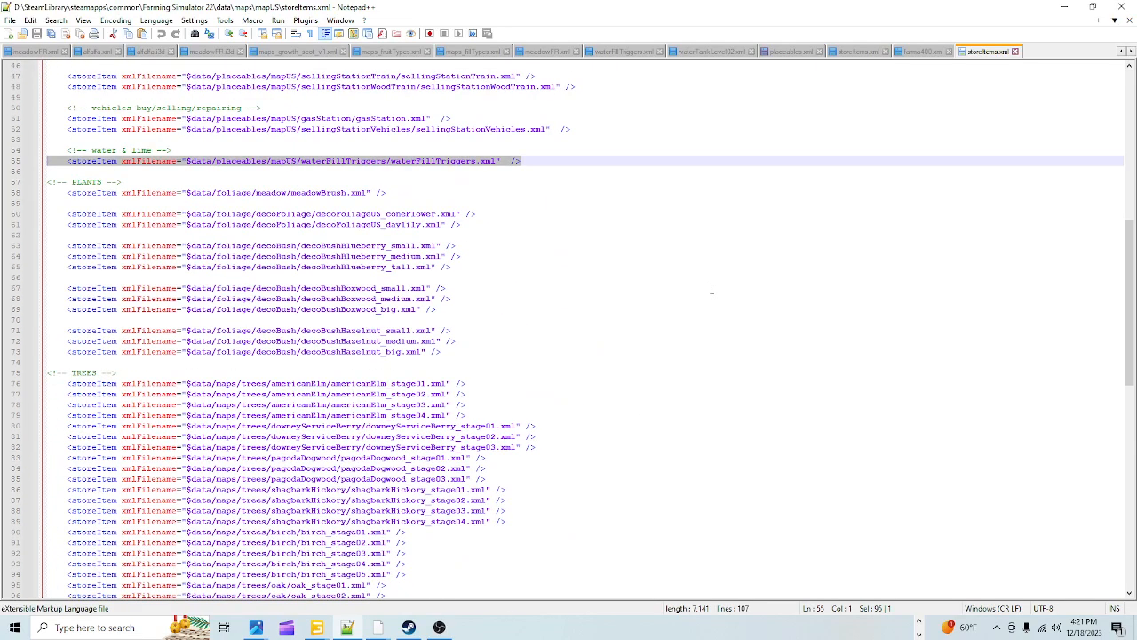
scroll(712, 288, up, 7)
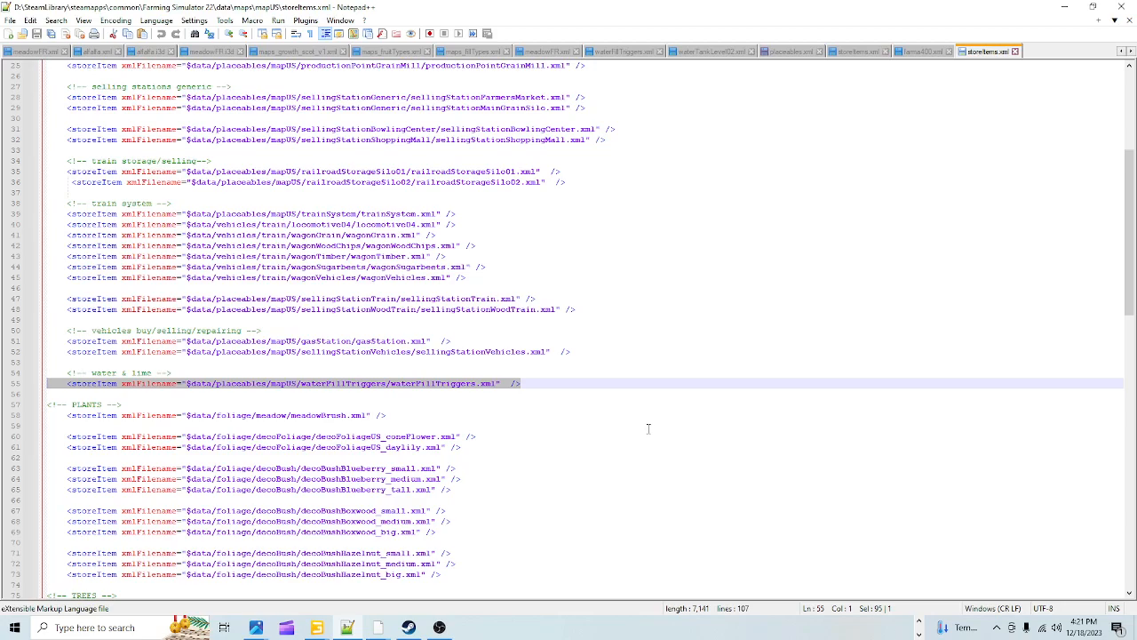
Step: Close storeItems.xml without changes and minimize Notepad++ and File Explorer to return to GIANTS Editor
click(1015, 50)
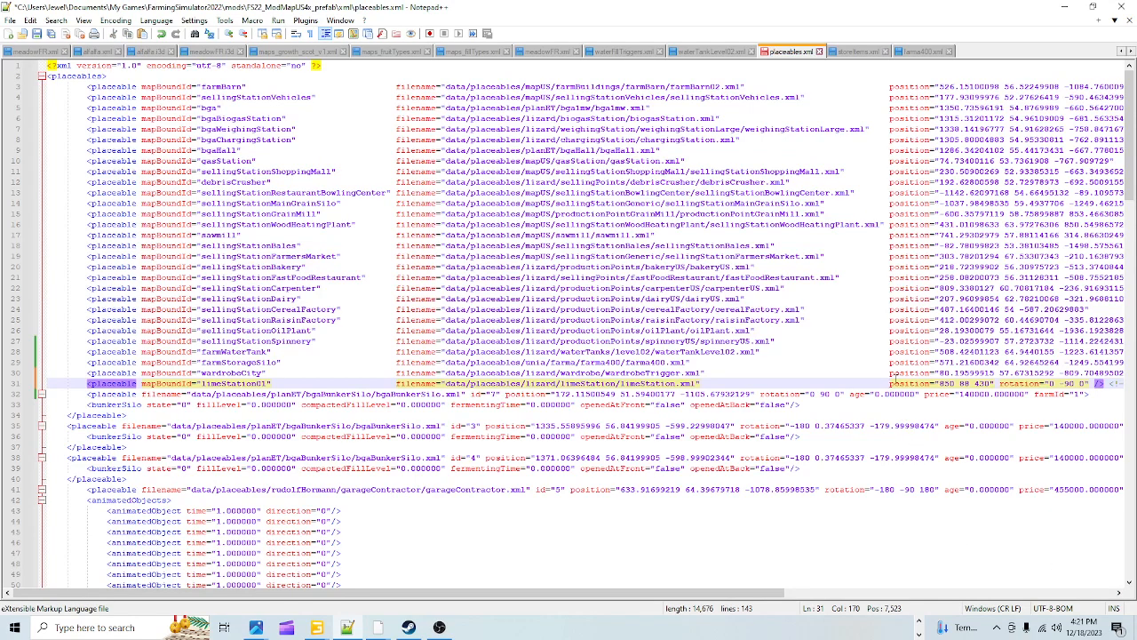
click(1065, 6)
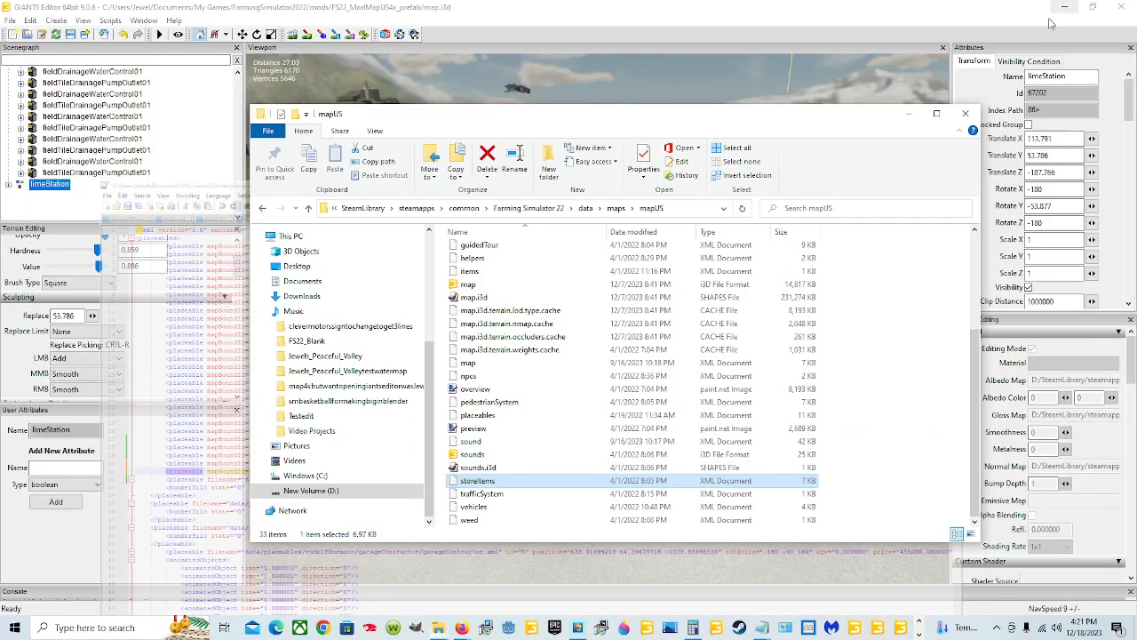
click(907, 113)
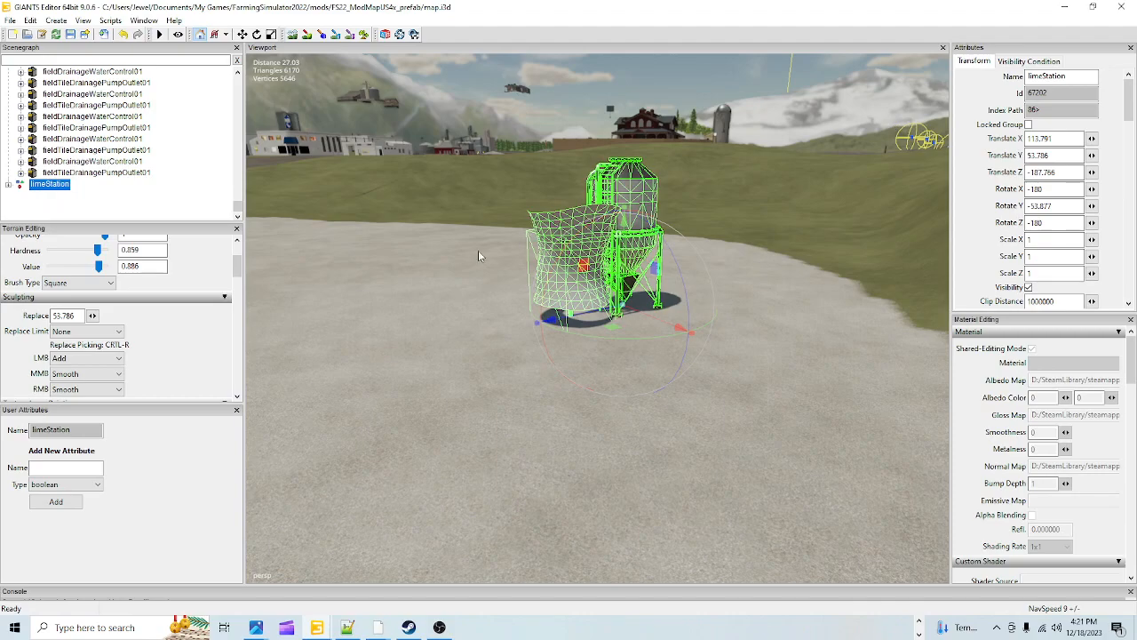
Step: Check the limeStation's child nodes in the Scenegraph and its Translate X attribute
double_click(49, 186)
scroll(52, 201, up, 1)
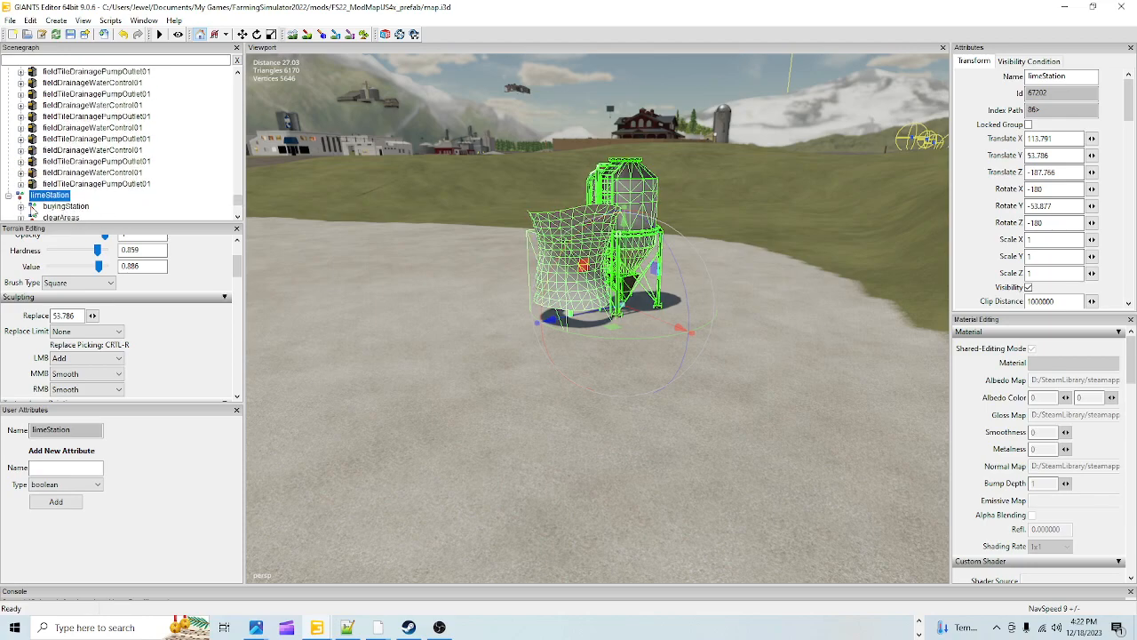
click(9, 196)
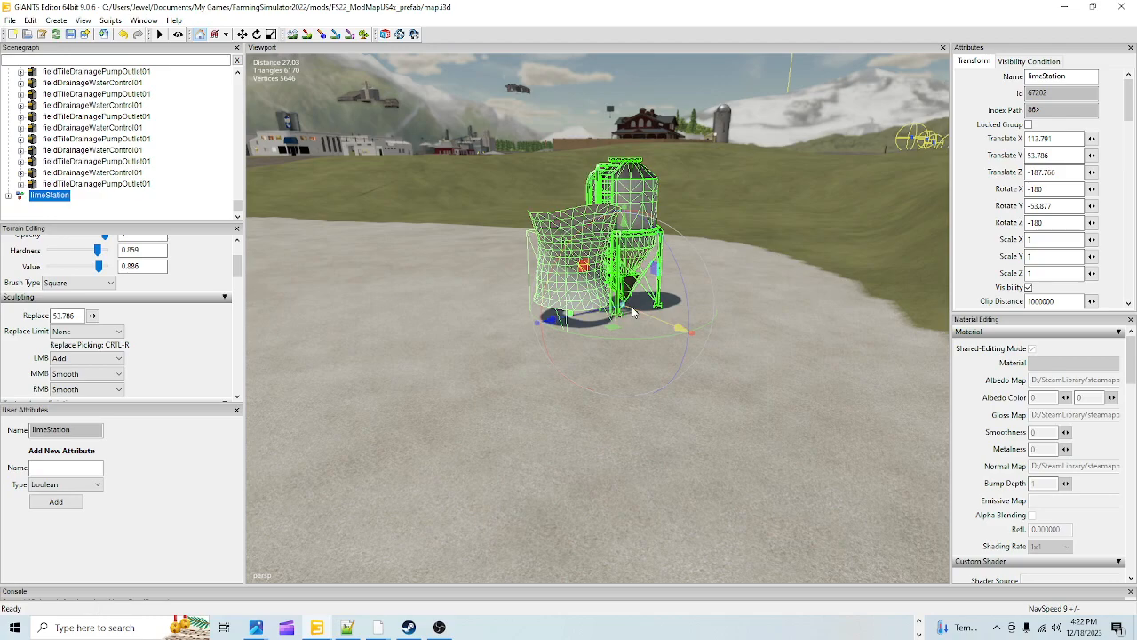
click(1055, 138)
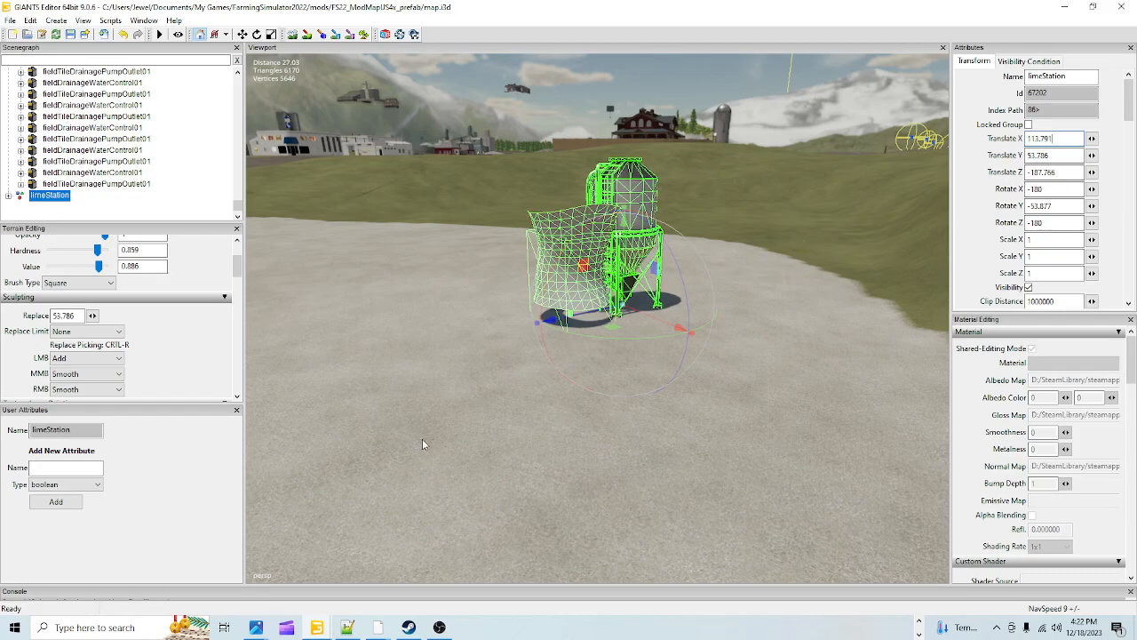
Step: Browse in File Explorer to the map mod's folder Documents\My Games\FarmingSimulator2022\mods\FS22_ModMapUS4x_prefab
click(347, 627)
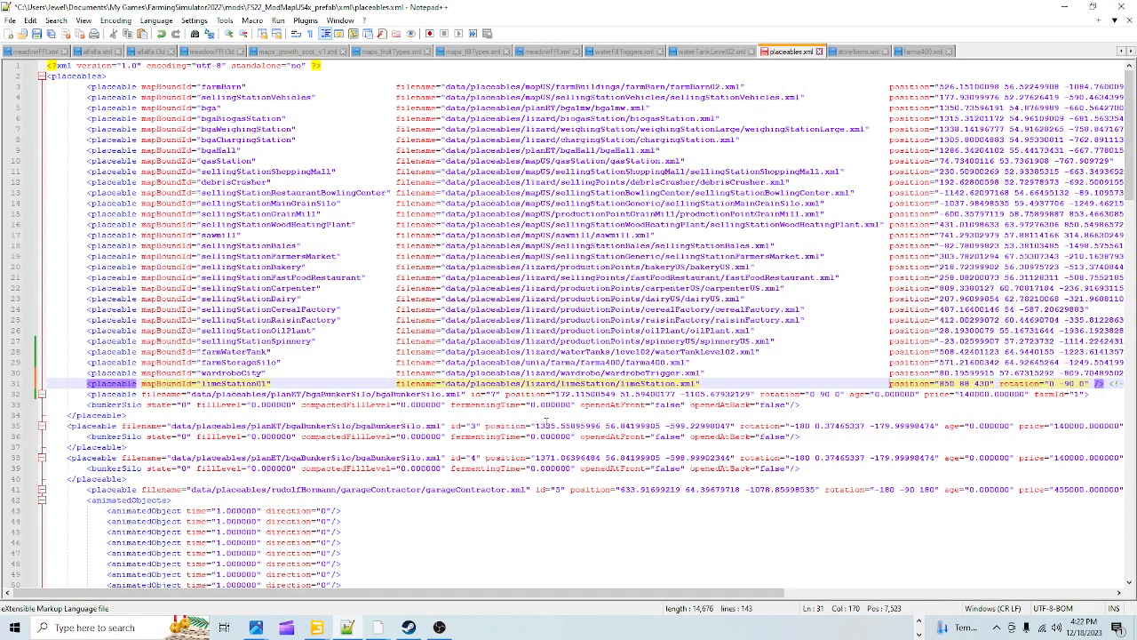
click(917, 622)
mouse_move(437, 627)
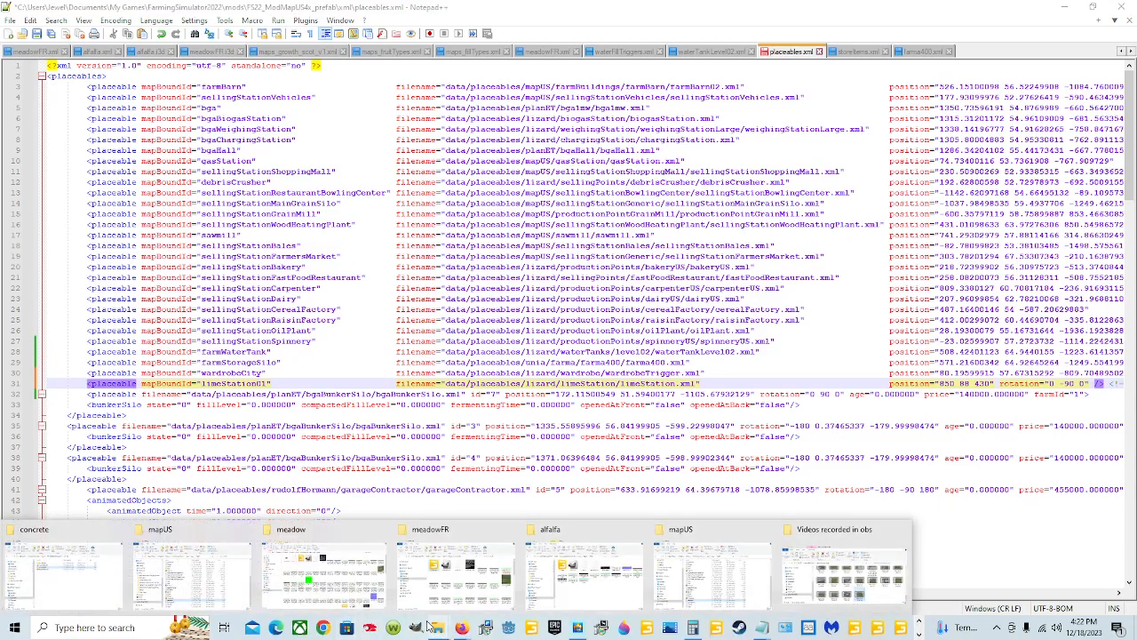
click(168, 566)
scroll(286, 353, up, 1)
click(298, 300)
click(618, 327)
double_click(618, 327)
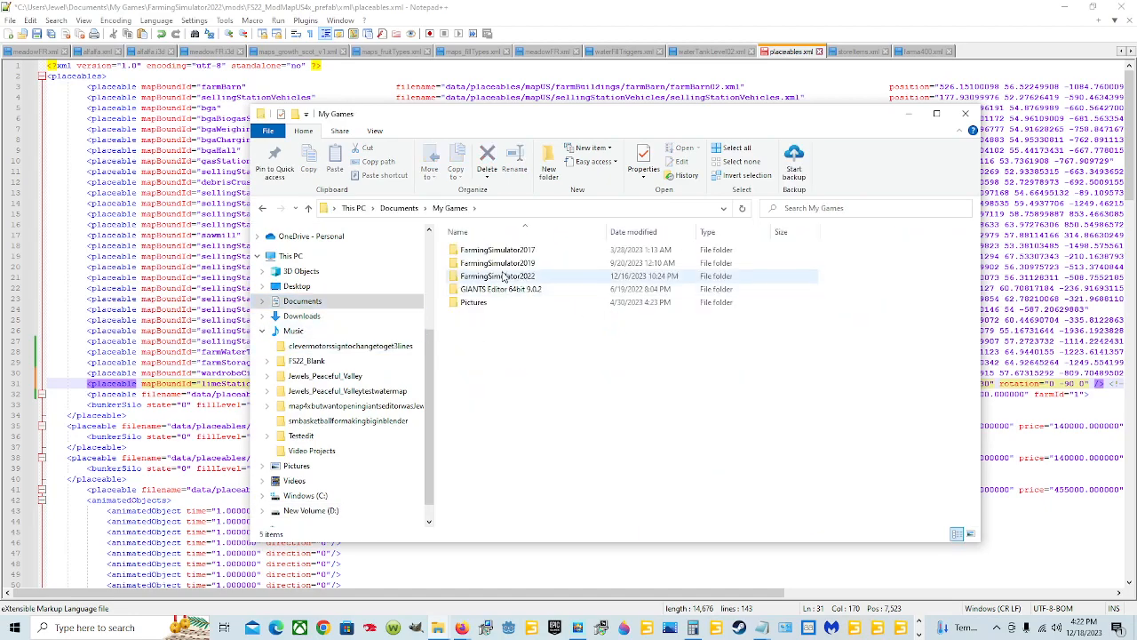
double_click(502, 276)
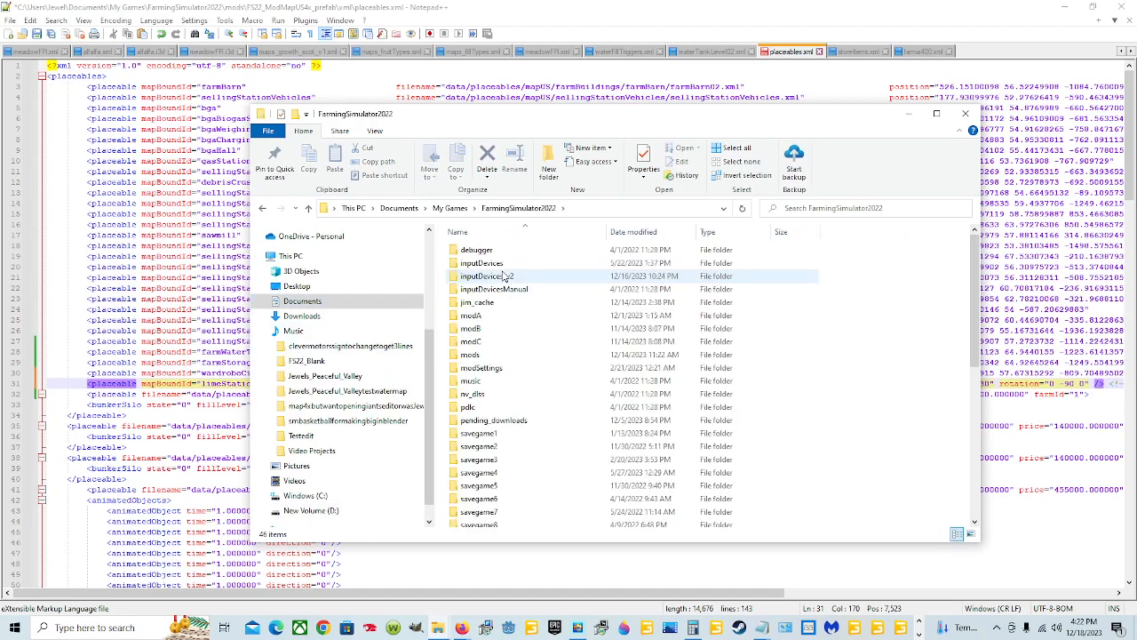
click(500, 356)
double_click(502, 356)
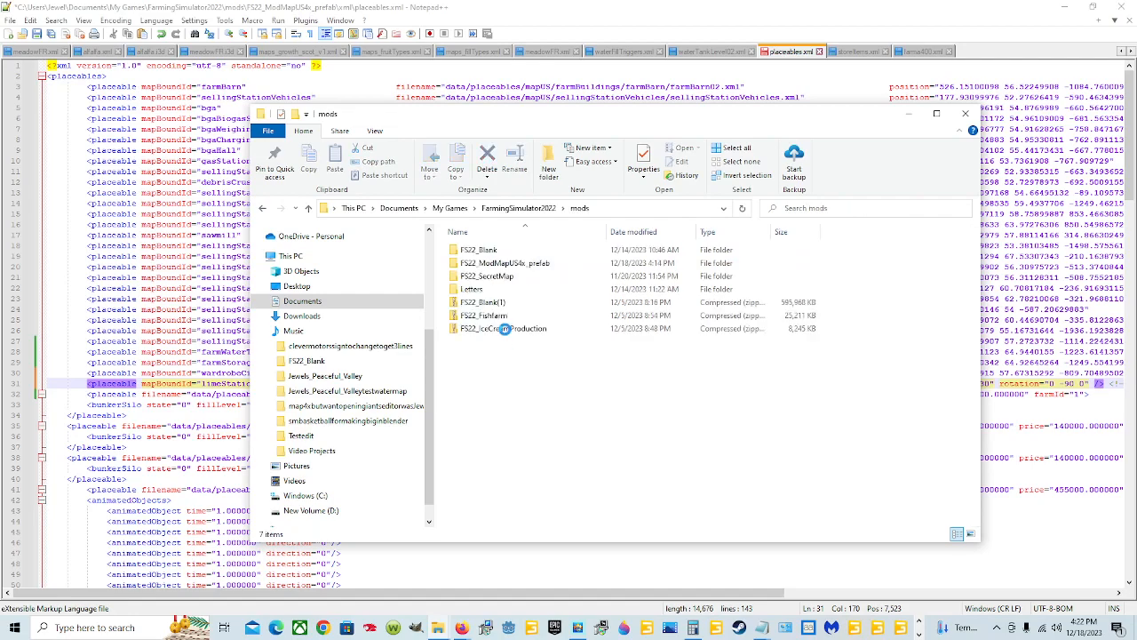
double_click(544, 265)
Step: Open placeables.xml from the mod's xml folder in Notepad++ and locate the limeStation01 entry's position and rotation values
scroll(820, 369, down, 1)
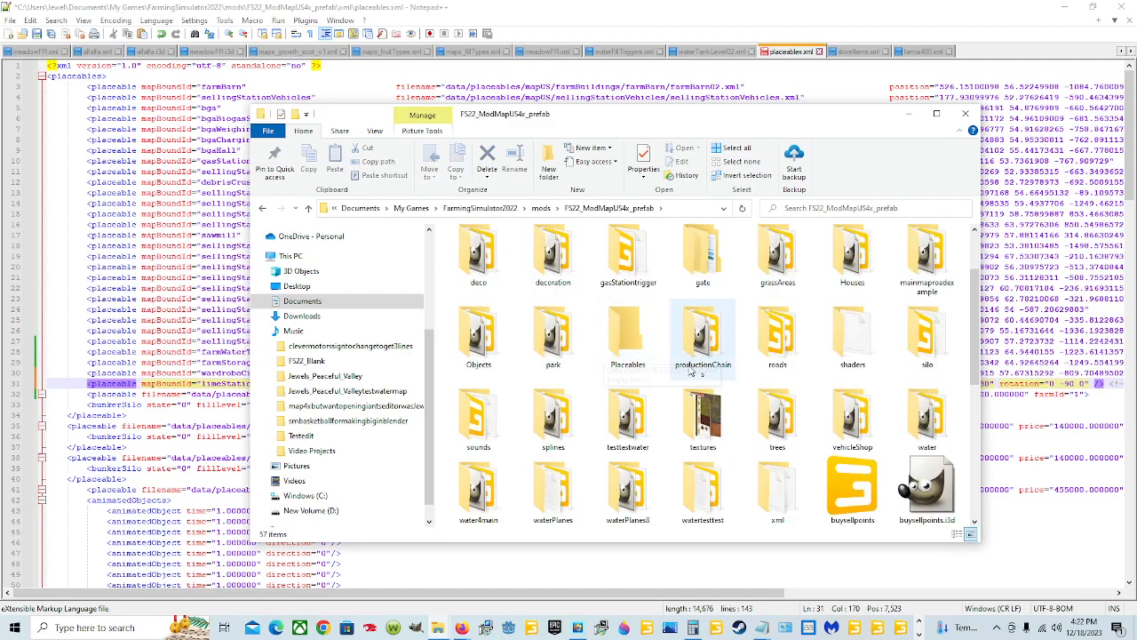
double_click(785, 484)
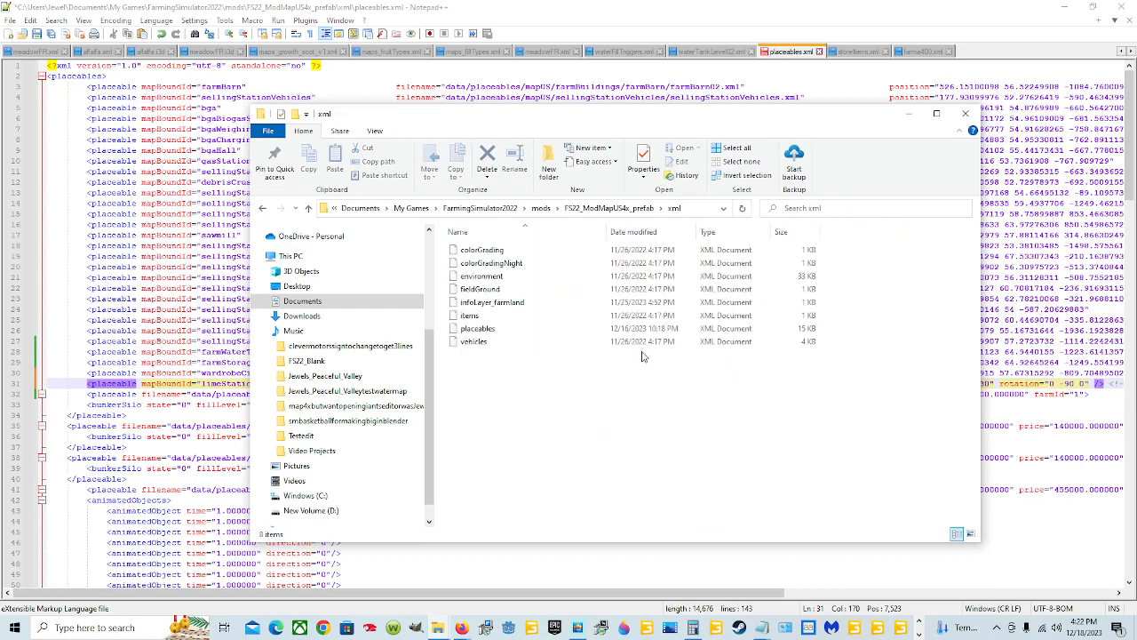
right_click(555, 329)
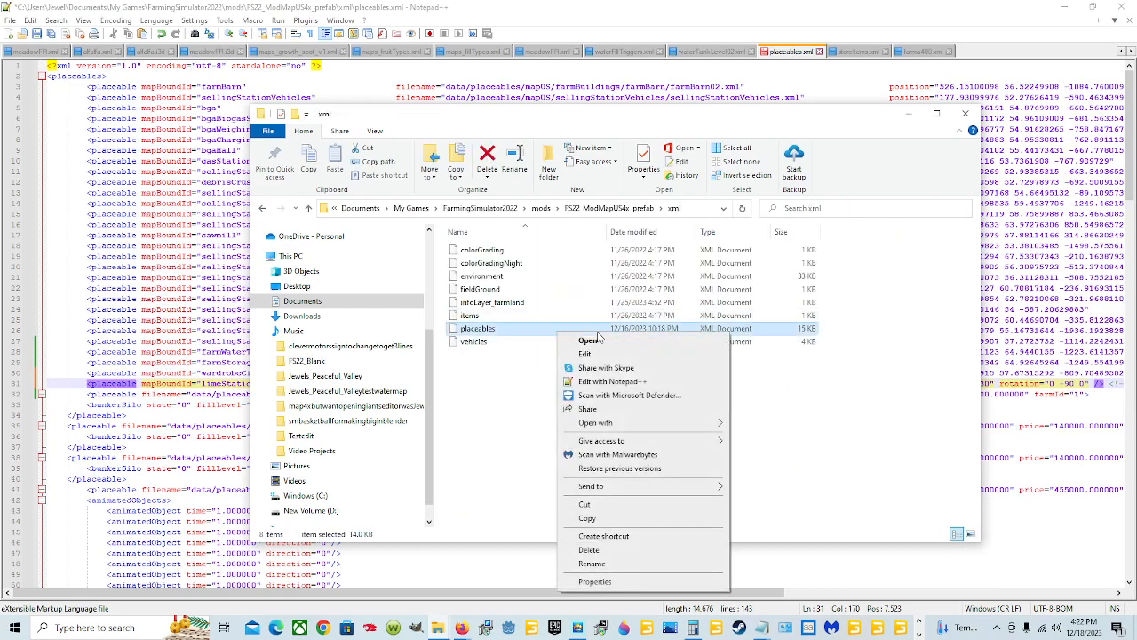
click(610, 384)
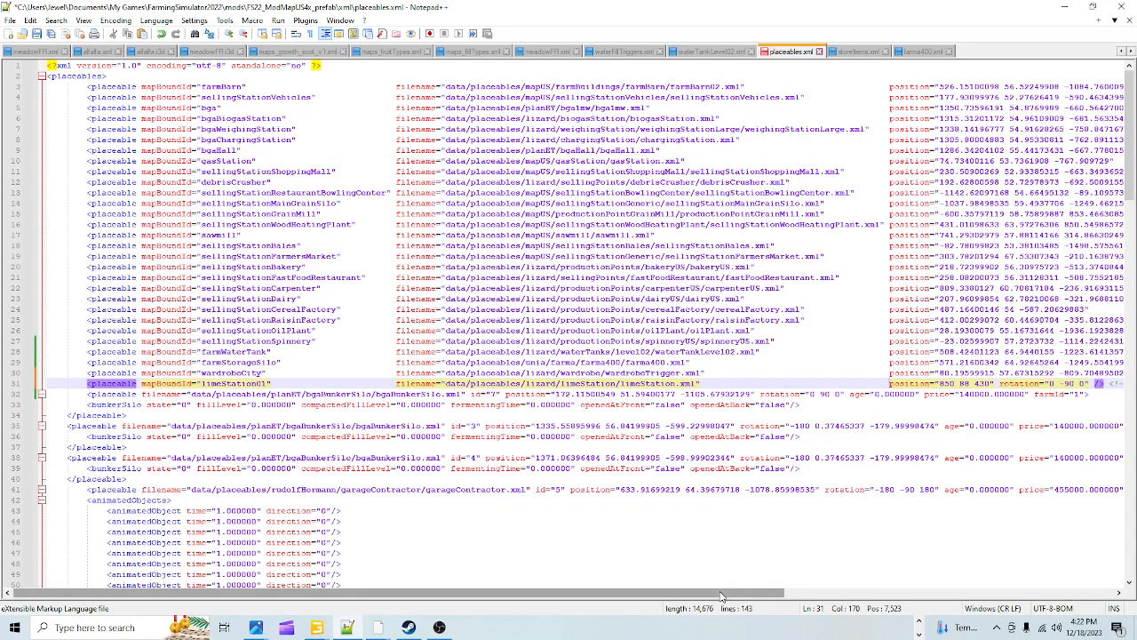
drag(722, 593, 841, 593)
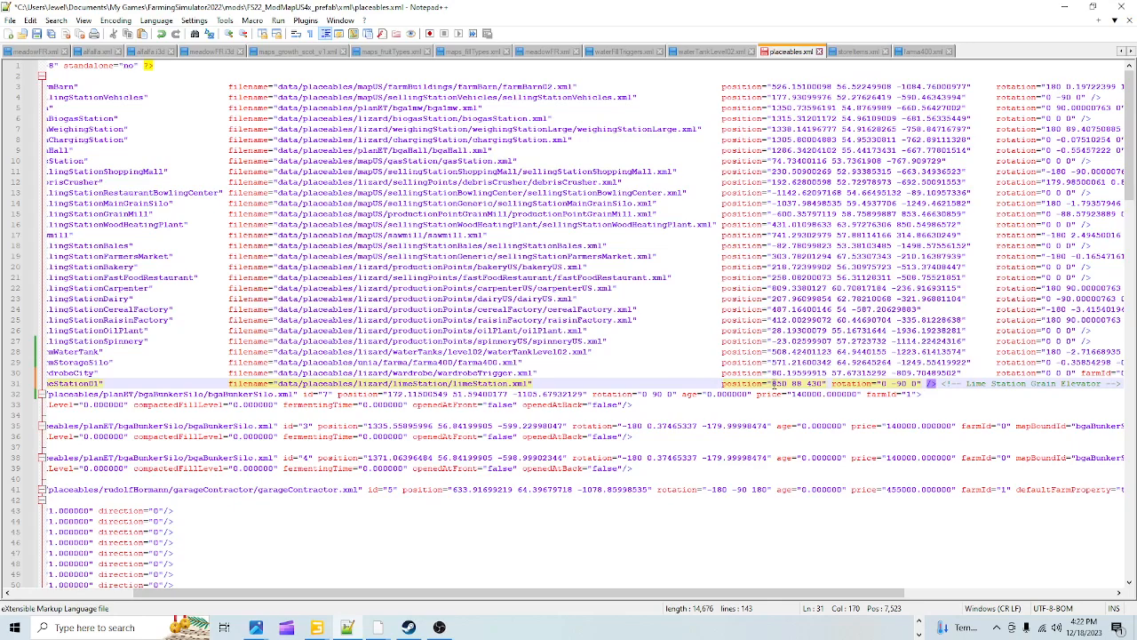
Step: Replace the limeStation01 entry's position in placeables.xml with "113.79100037 53.78599167 -187.76564026"
drag(775, 384, 924, 388)
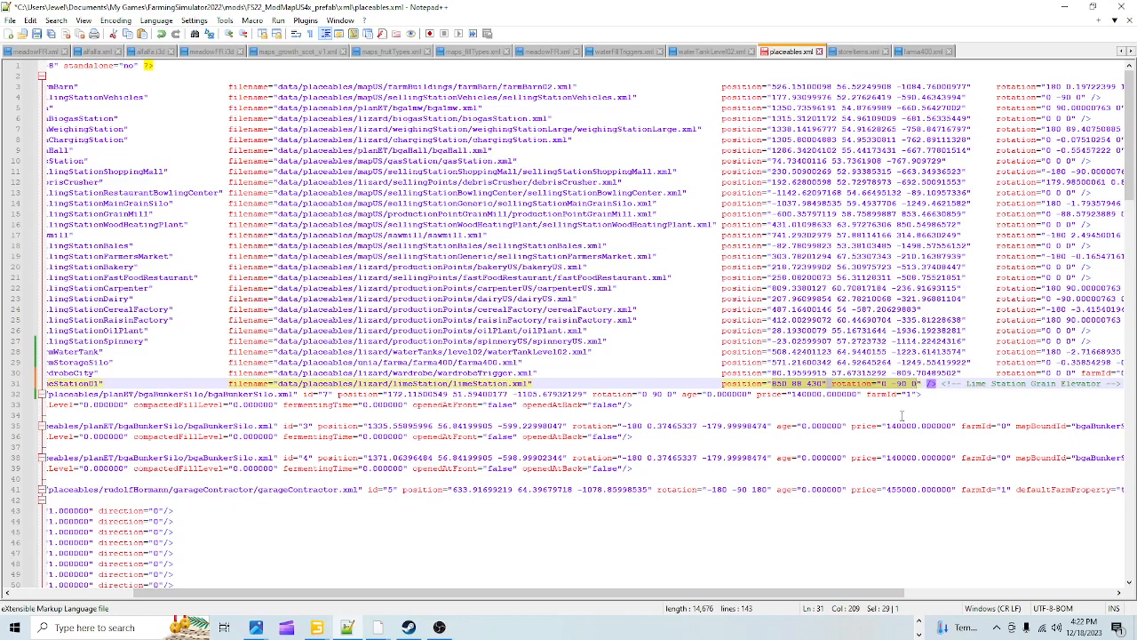
drag(773, 384, 822, 384)
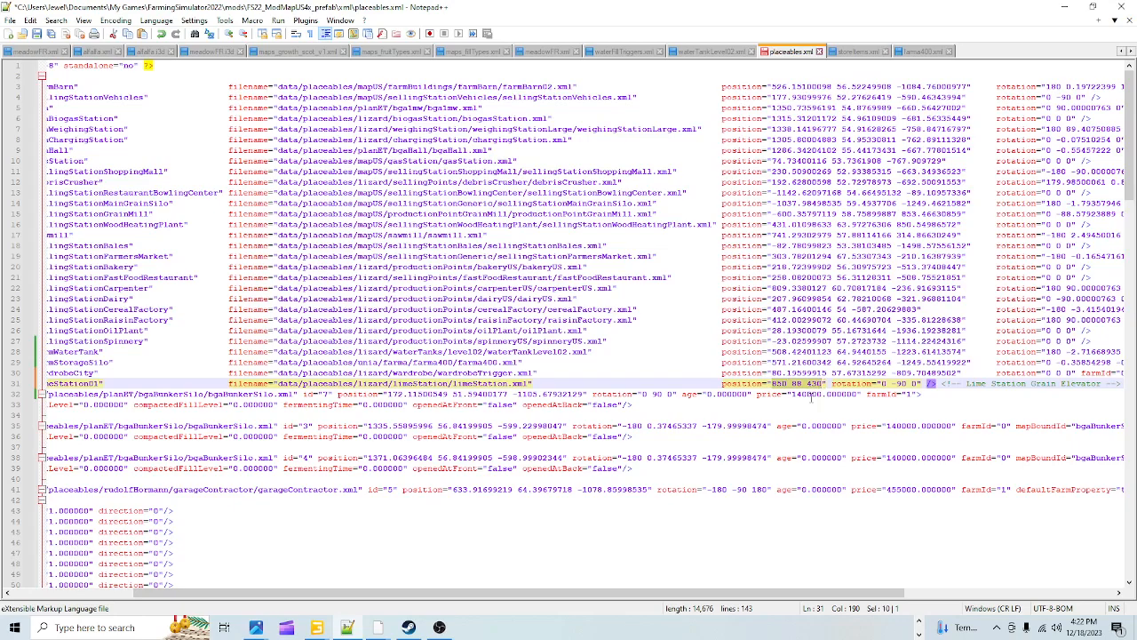
right_click(803, 389)
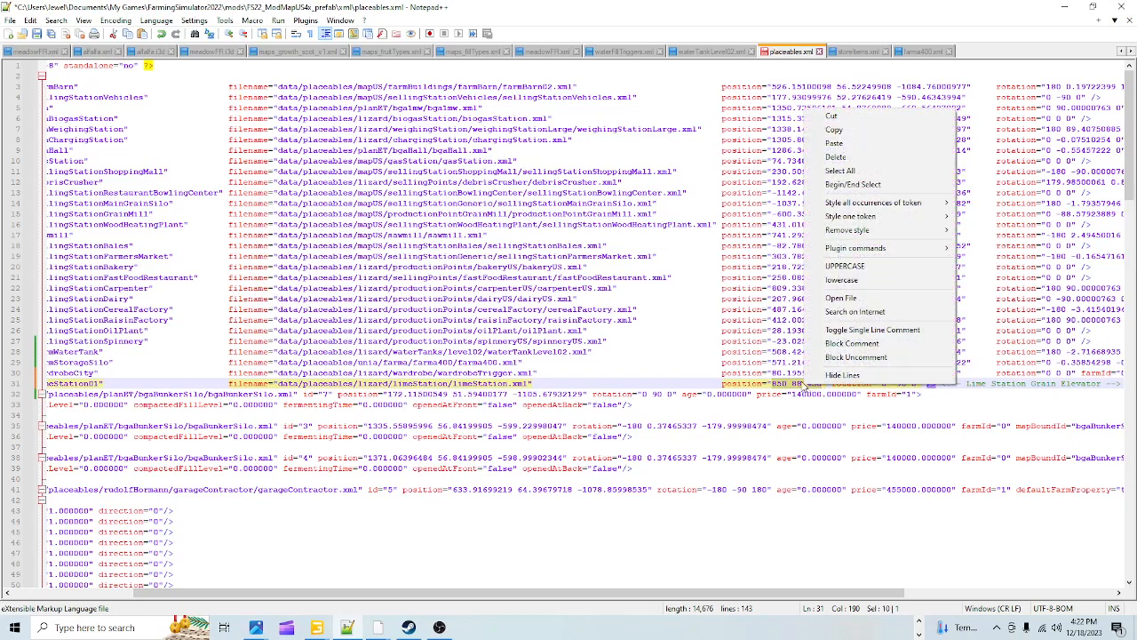
click(831, 157)
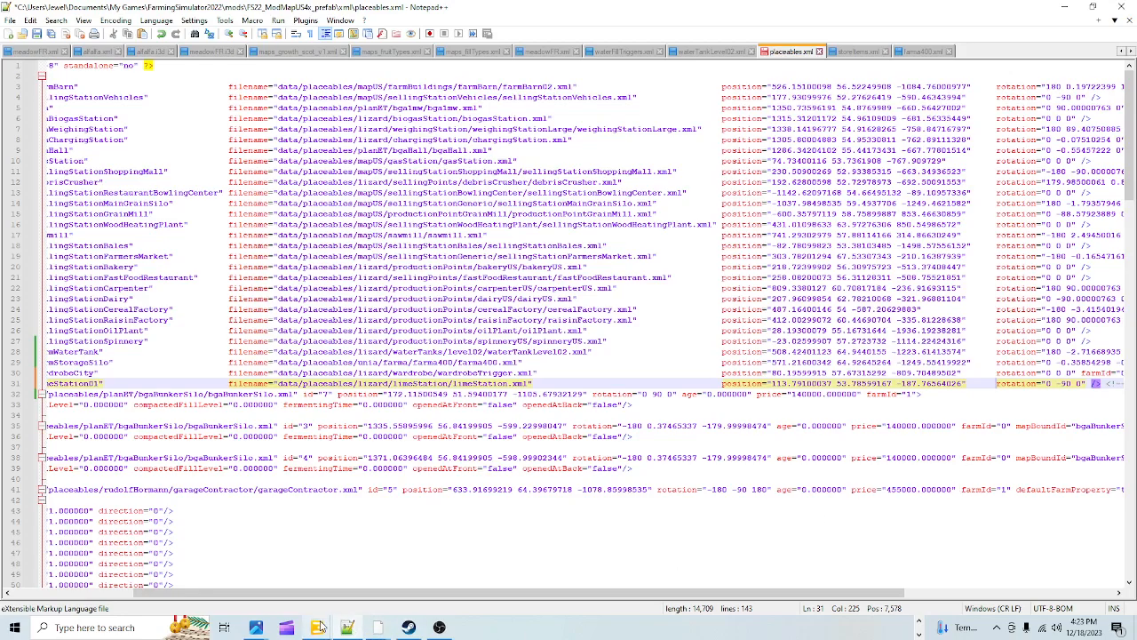
Step: Set the limeStation01 entry's rotation to "-180 -53.87735748 -179.99998474", taking the values from the limeStation in GIANTS Editor
click(283, 565)
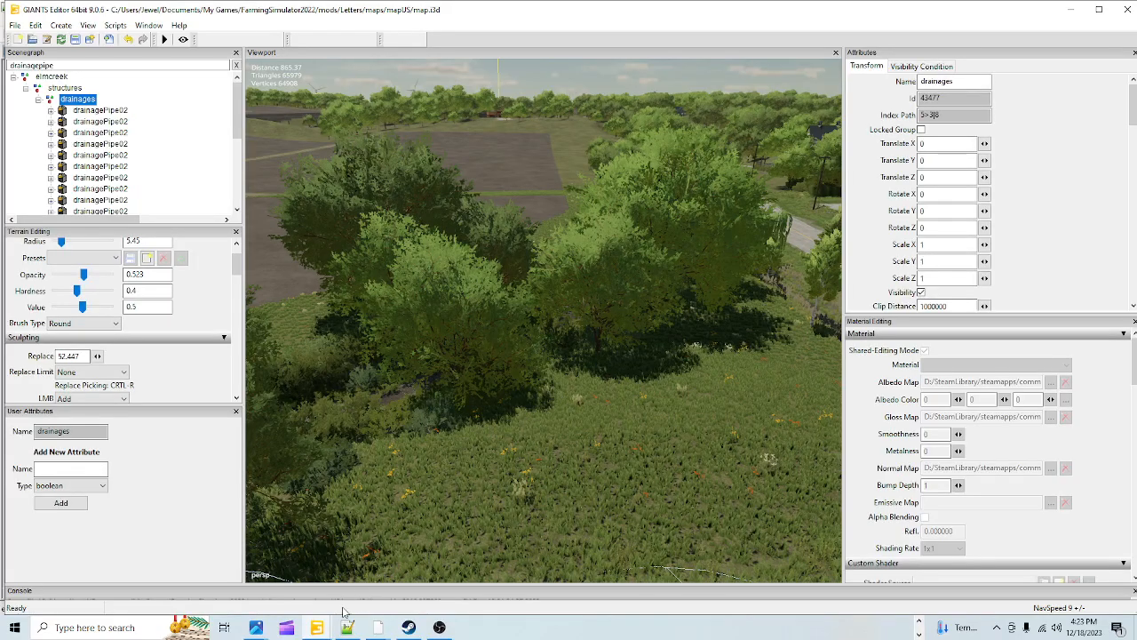
mouse_move(318, 627)
click(372, 579)
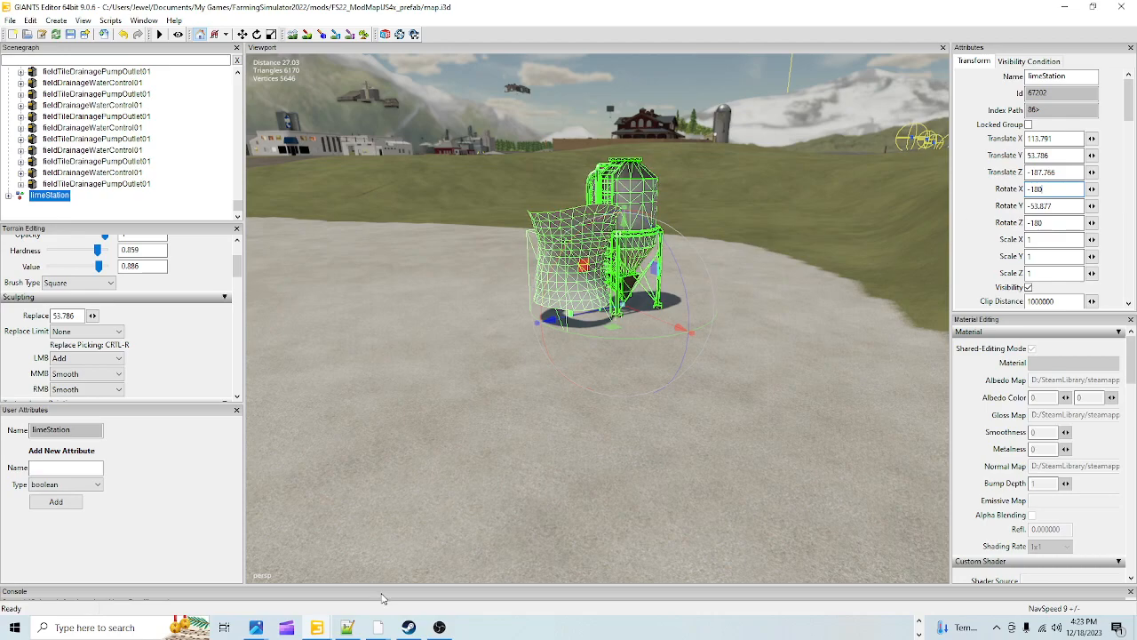
click(346, 627)
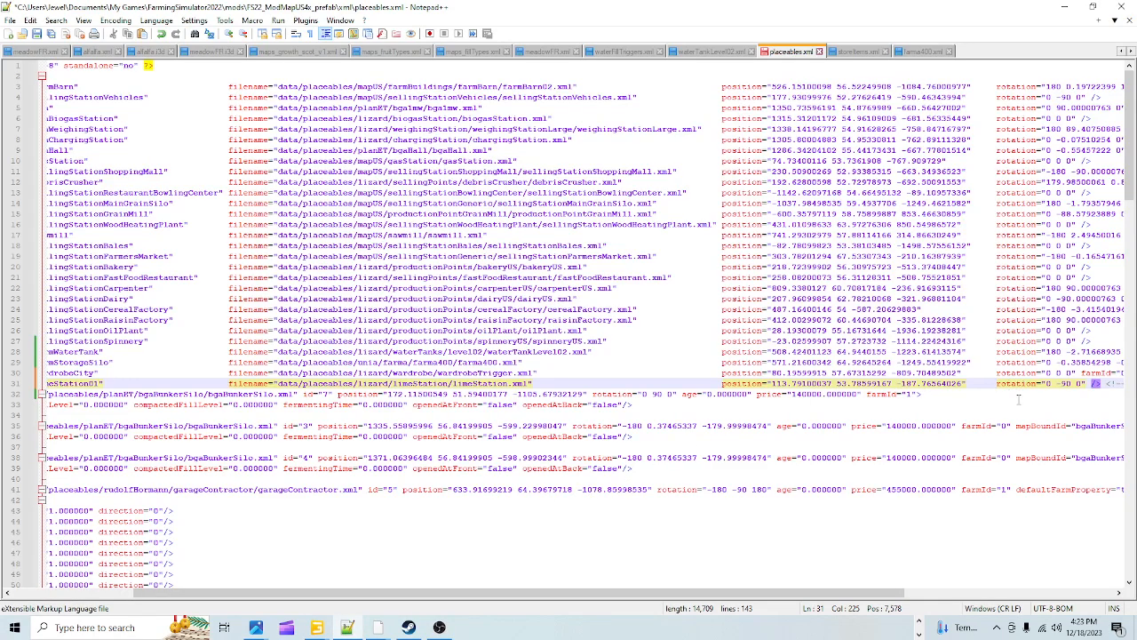
drag(1048, 384, 1075, 384)
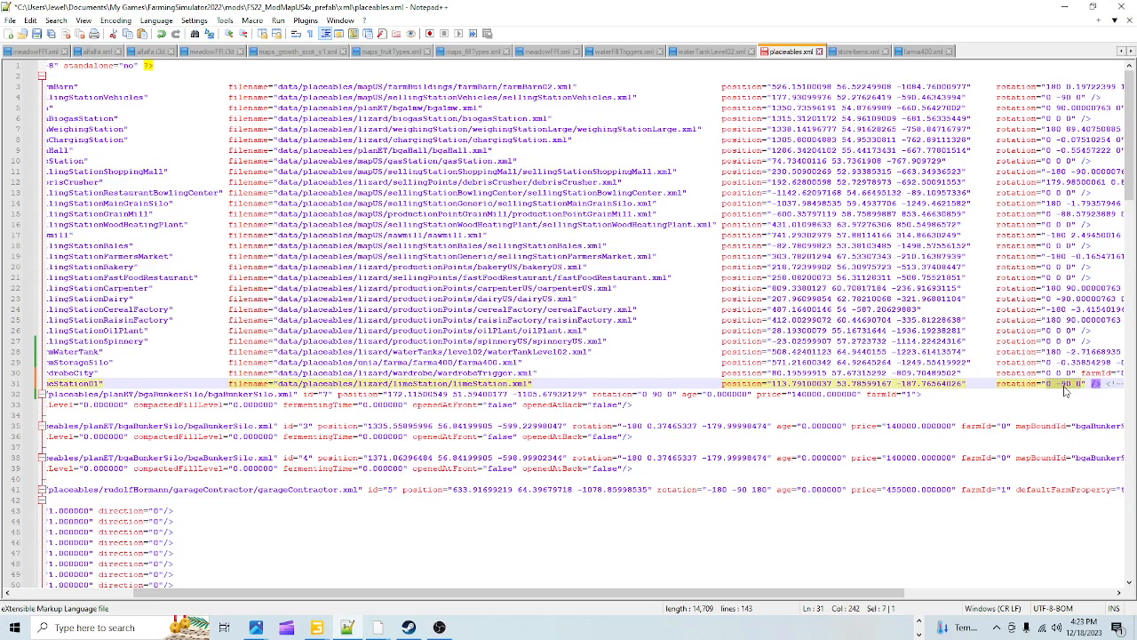
right_click(1065, 392)
click(1021, 145)
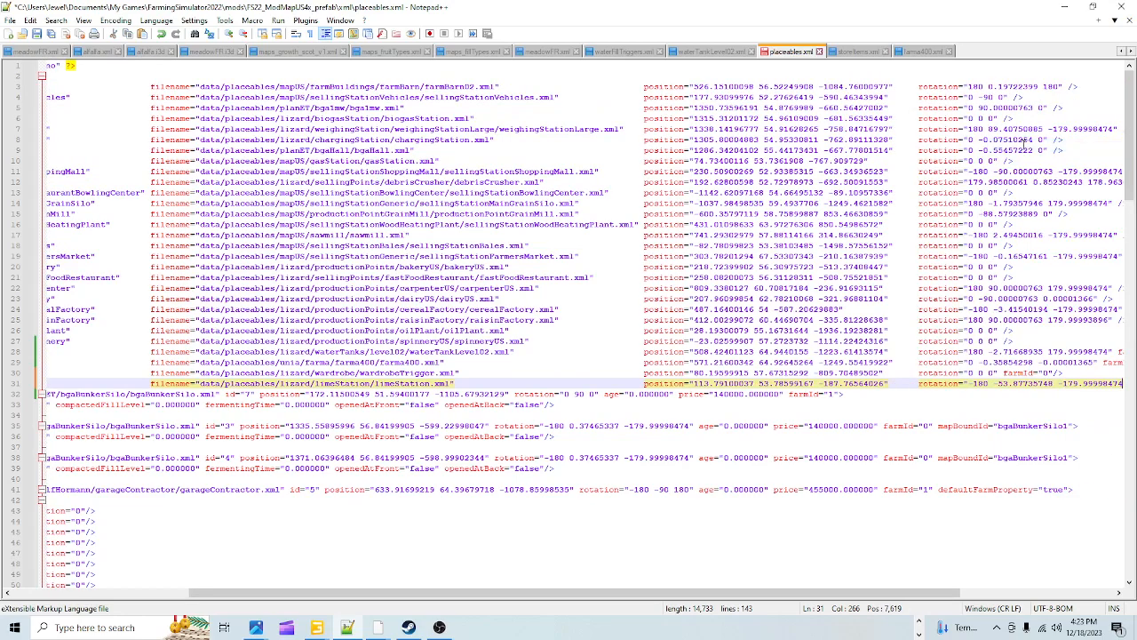
Step: Save placeables.xml, review the full limeStation01 line and return to GIANTS Editor
click(36, 33)
drag(426, 593, 580, 593)
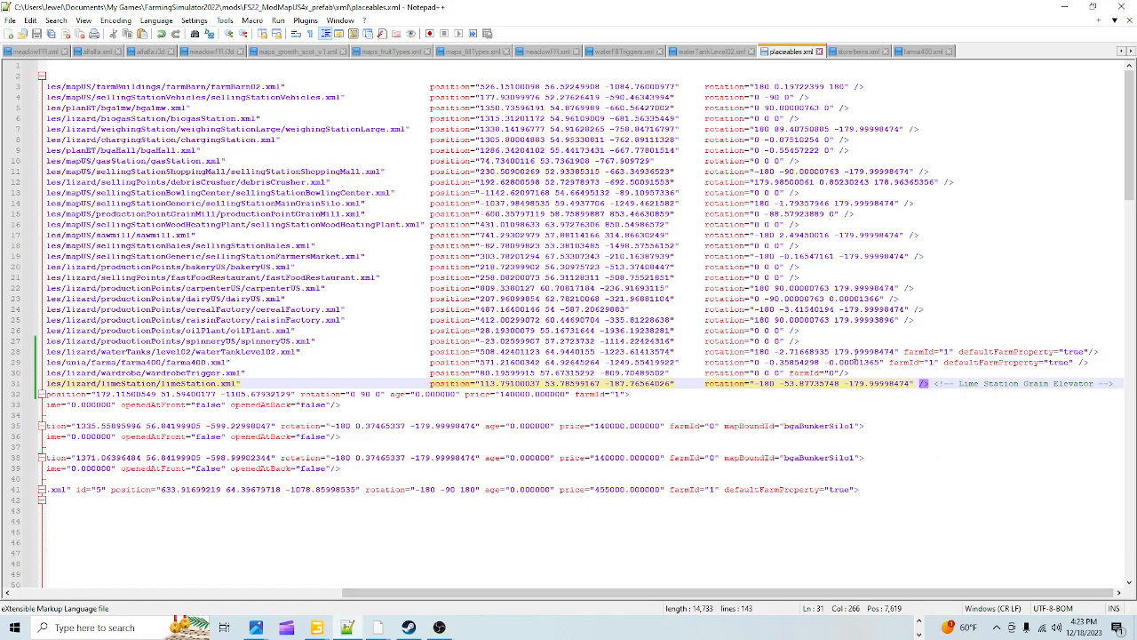
drag(711, 593, 494, 594)
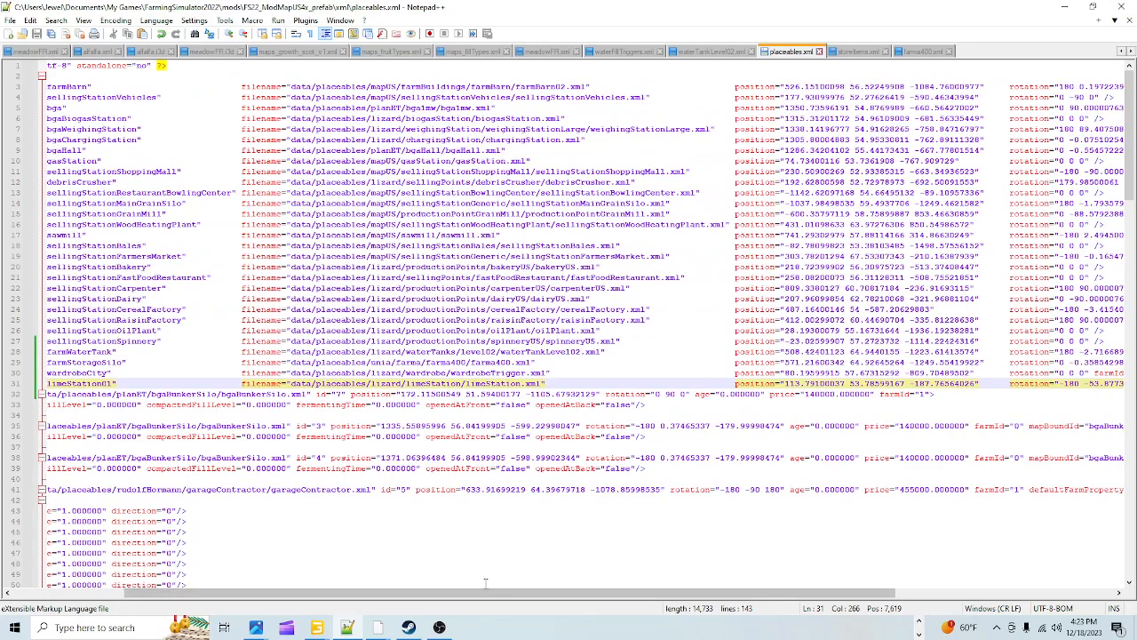
click(1068, 6)
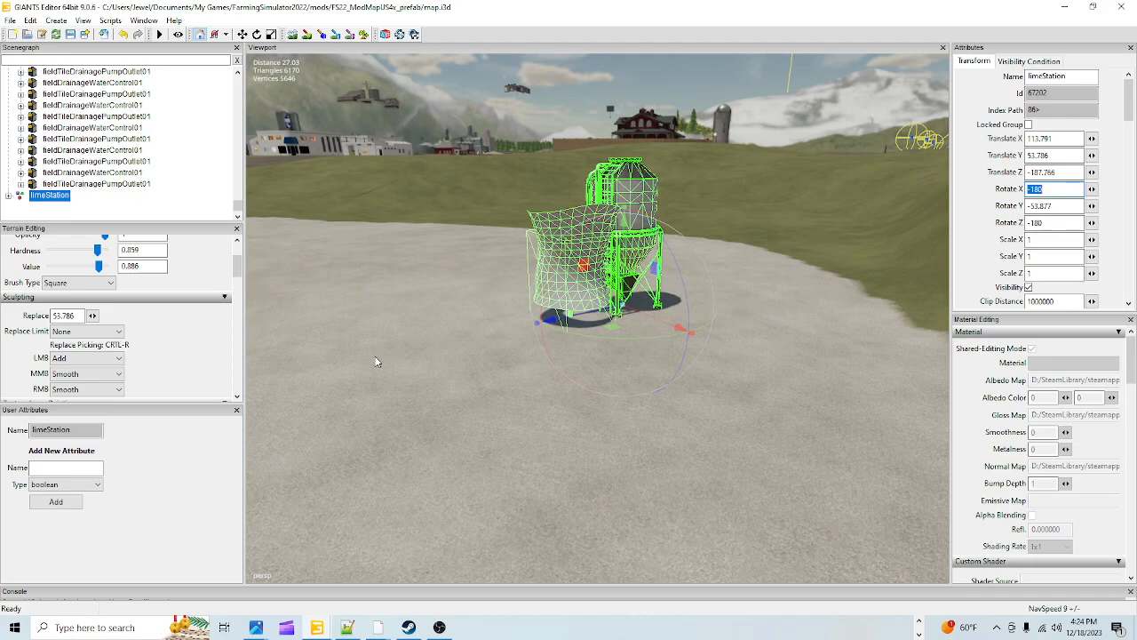
Step: Collapse the expanded drainages, decoration and productionChains groups in the Scenegraph
scroll(155, 209, up, 5)
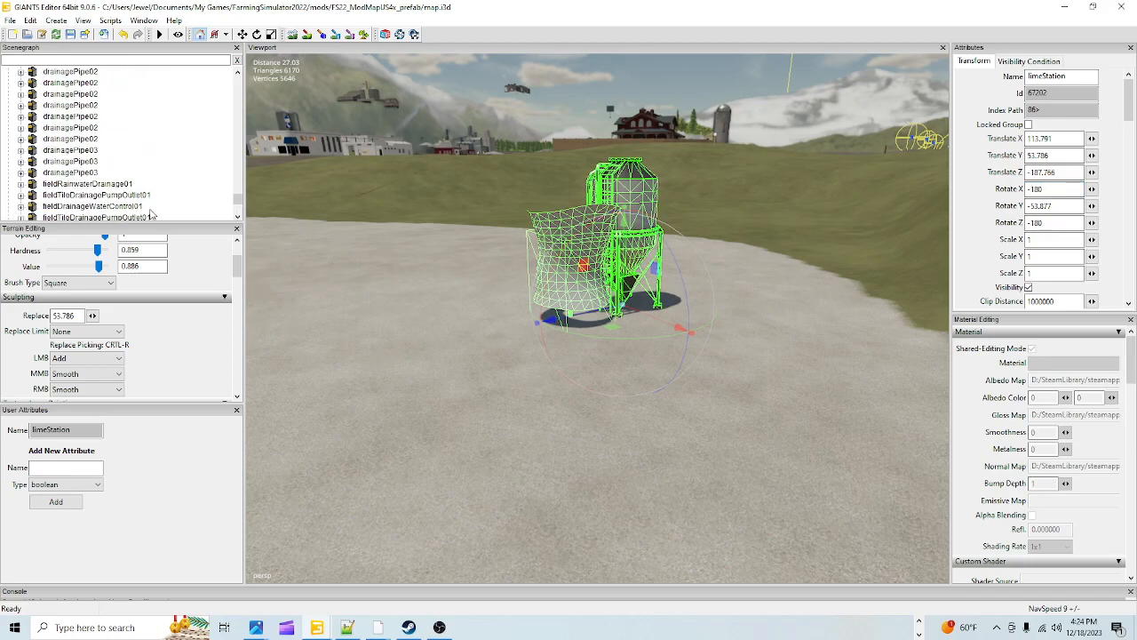
scroll(131, 211, up, 15)
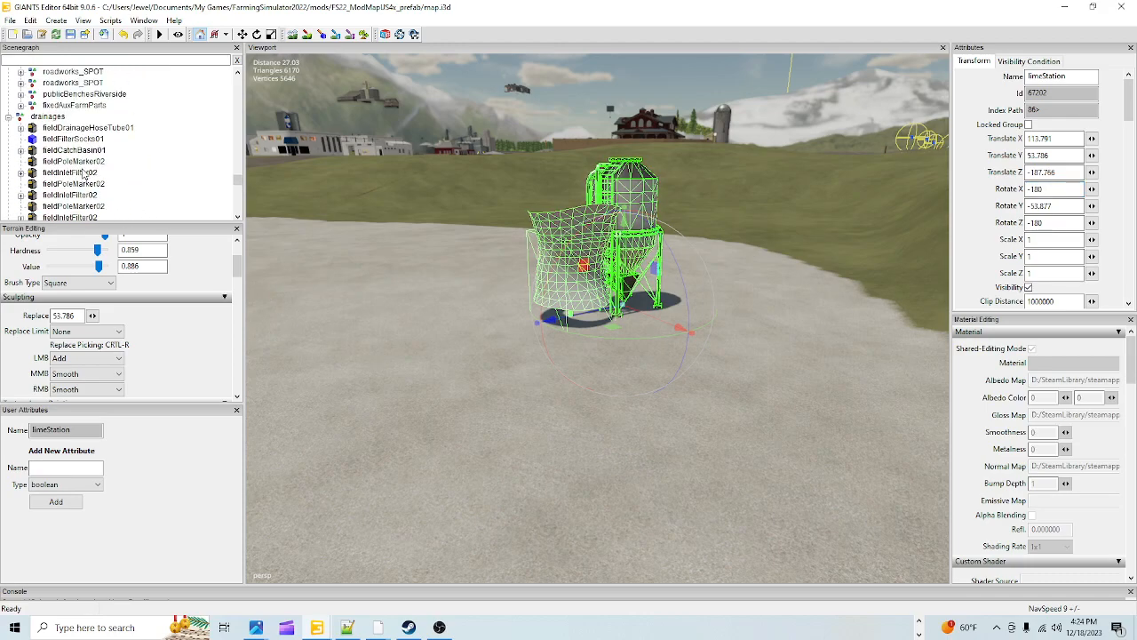
click(9, 186)
scroll(14, 178, up, 8)
scroll(16, 174, up, 8)
click(34, 151)
scroll(34, 155, up, 6)
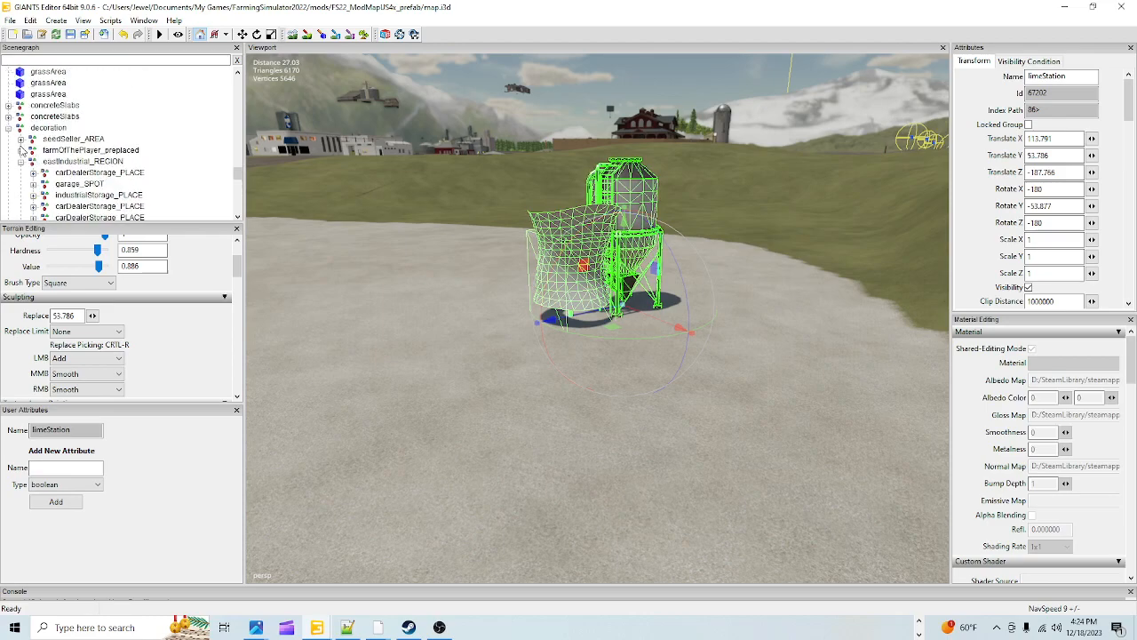
click(8, 127)
scroll(18, 159, up, 5)
scroll(18, 160, up, 4)
scroll(20, 167, up, 8)
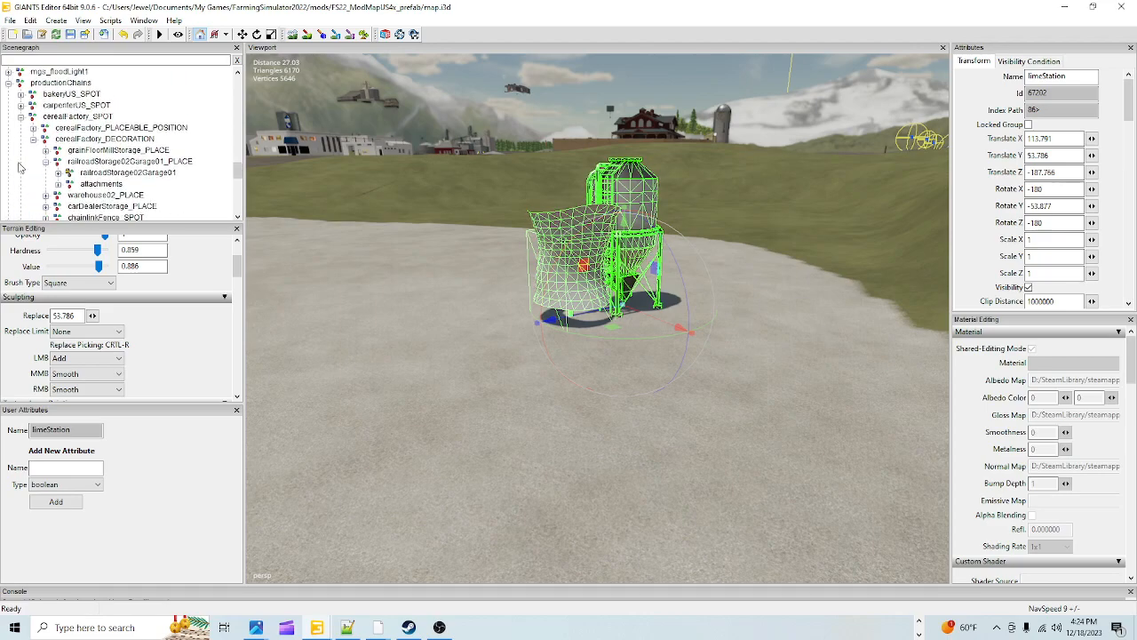
scroll(21, 165, up, 2)
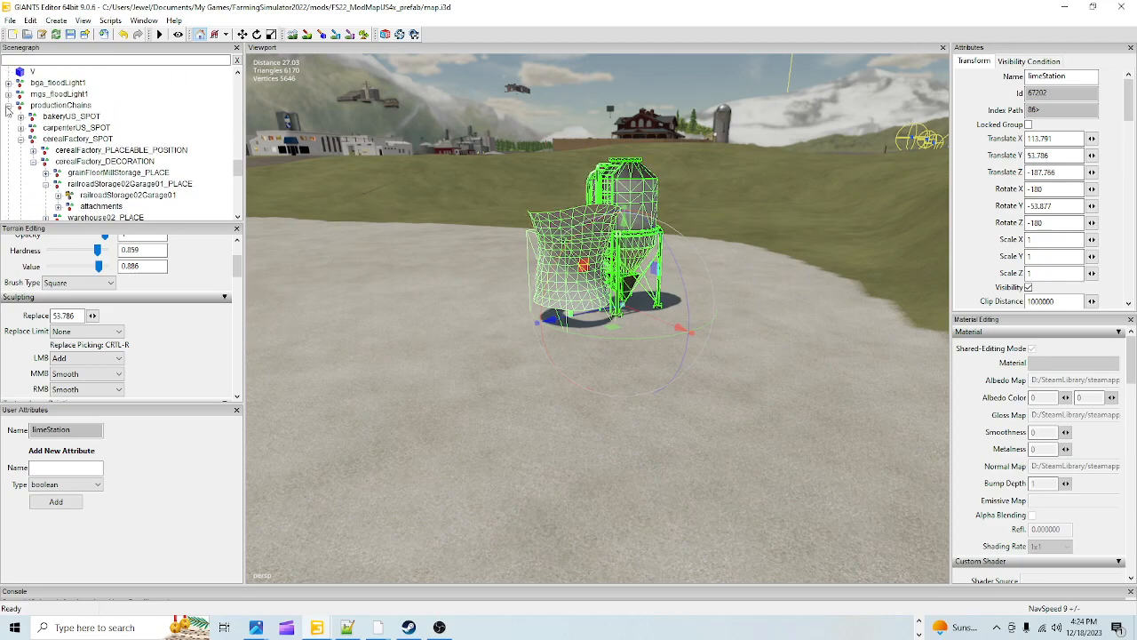
click(8, 105)
scroll(36, 169, up, 8)
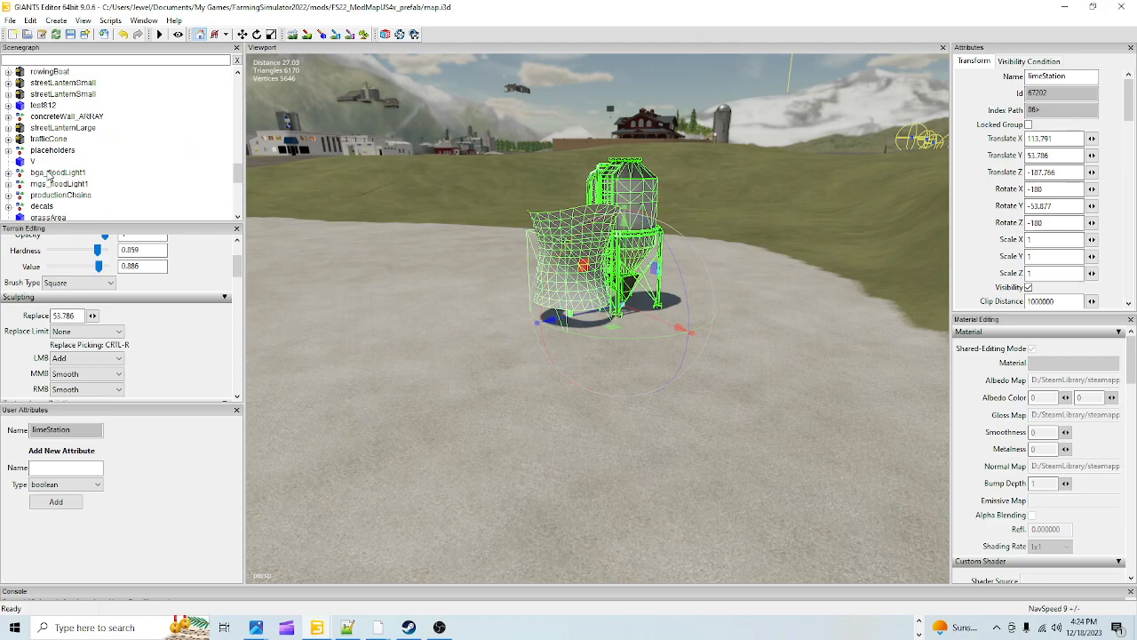
Step: Move the limeStation node into the placeholders group and select it there
scroll(160, 177, down, 5)
scroll(160, 177, down, 1)
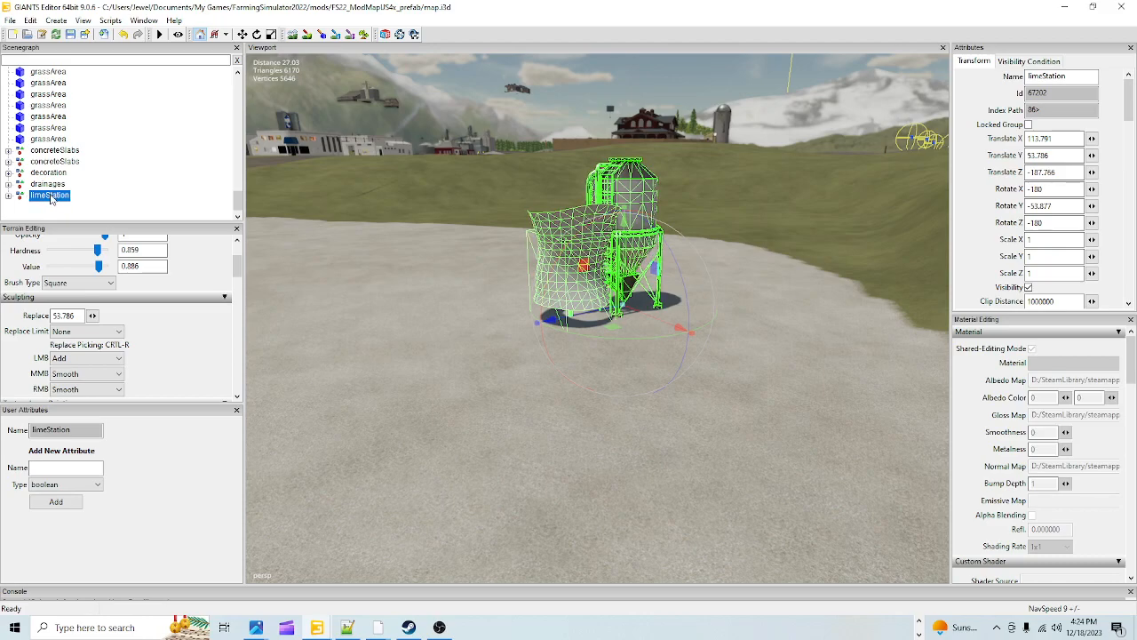
drag(44, 196, 53, 131)
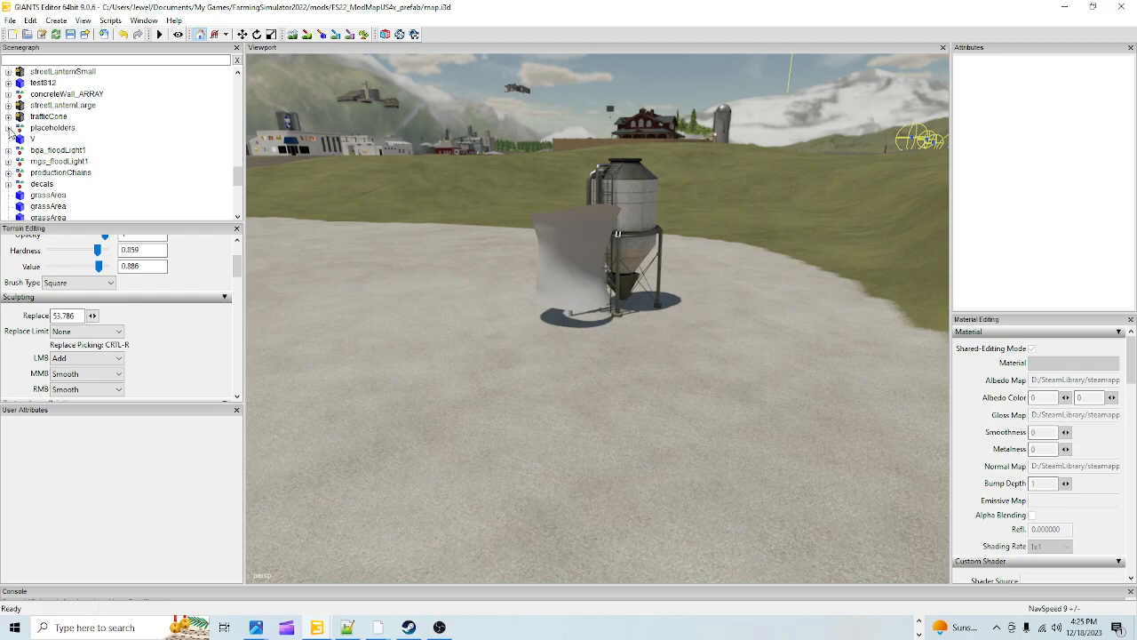
click(8, 128)
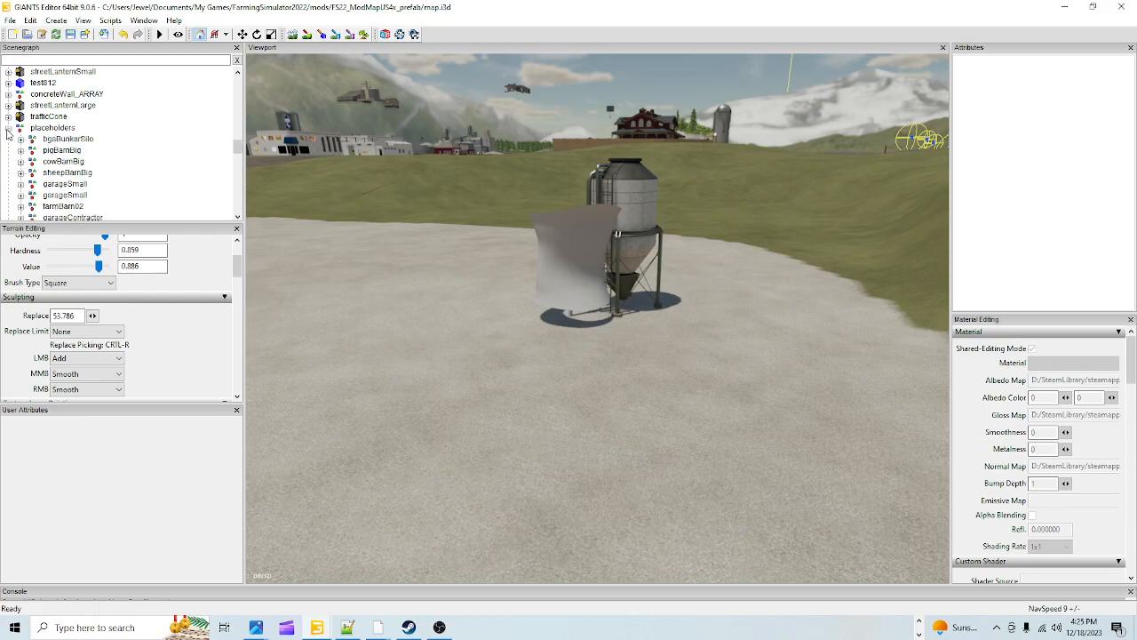
scroll(109, 200, down, 5)
scroll(105, 147, down, 3)
scroll(179, 147, down, 4)
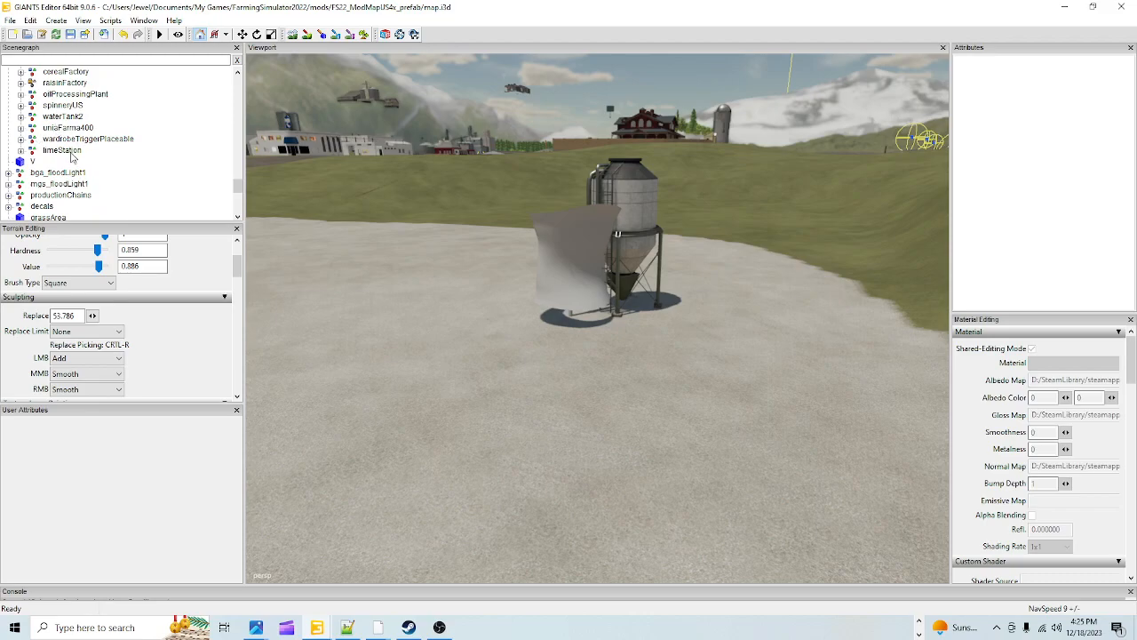
click(66, 151)
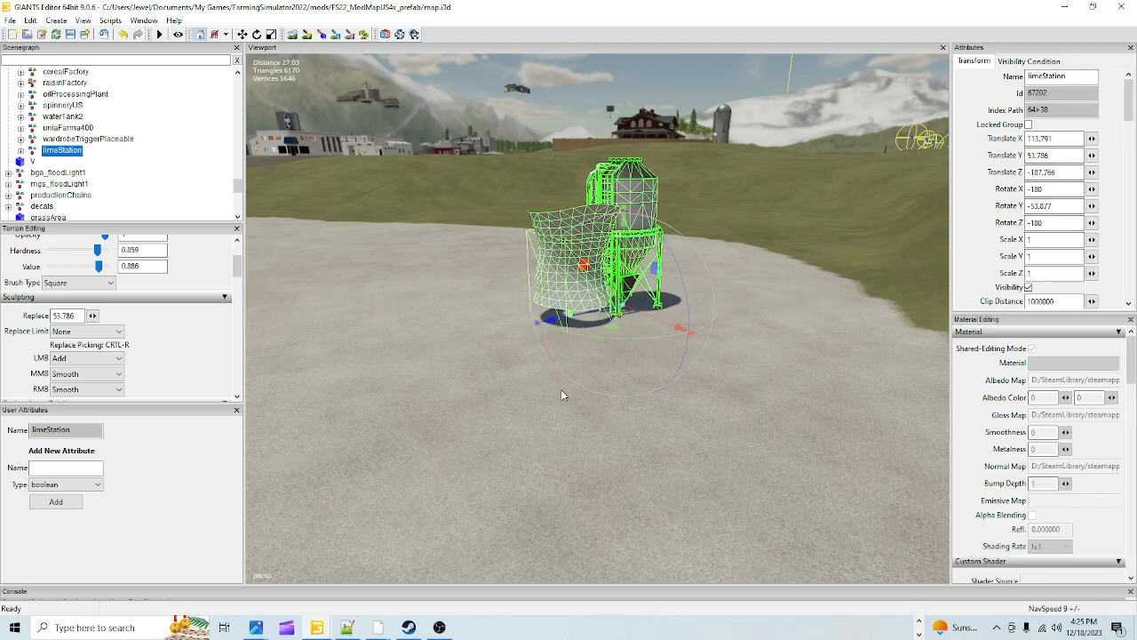
Step: Check the limeStation's place within the placeholders group, using both the Scenegraph and the silo model in the viewport
scroll(136, 167, up, 2)
scroll(136, 166, up, 8)
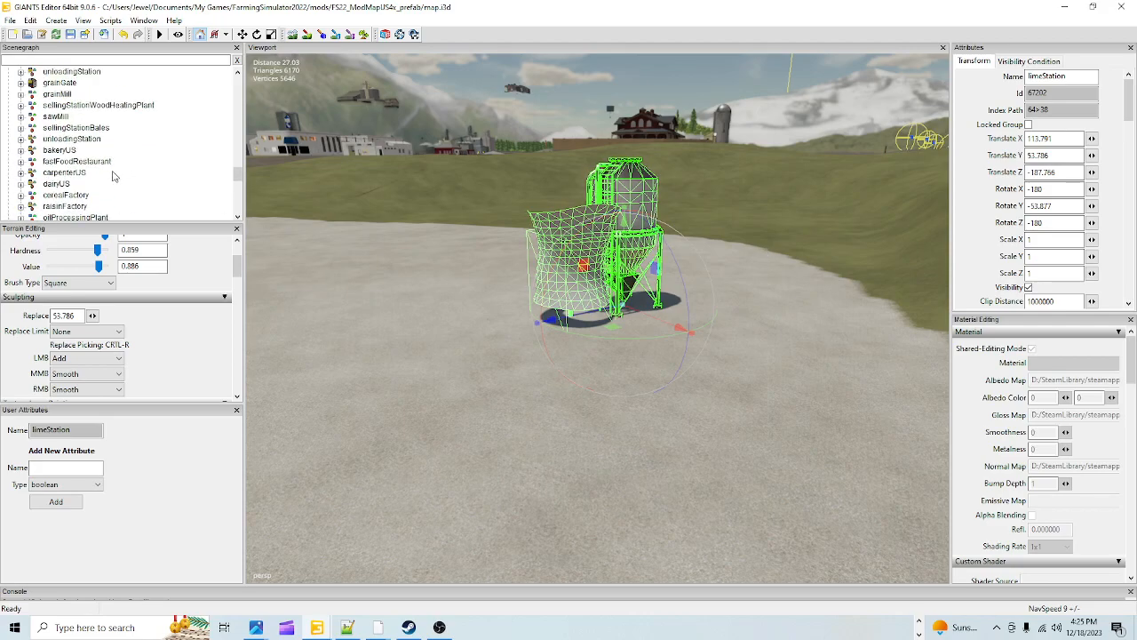
scroll(86, 173, up, 4)
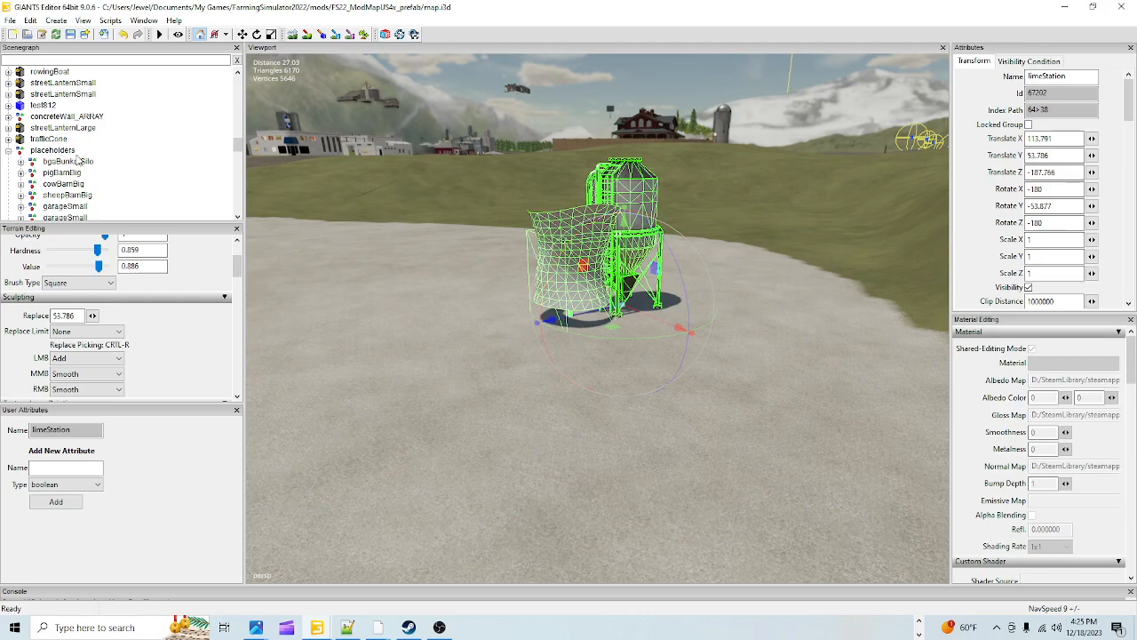
scroll(59, 158, down, 8)
scroll(77, 166, down, 4)
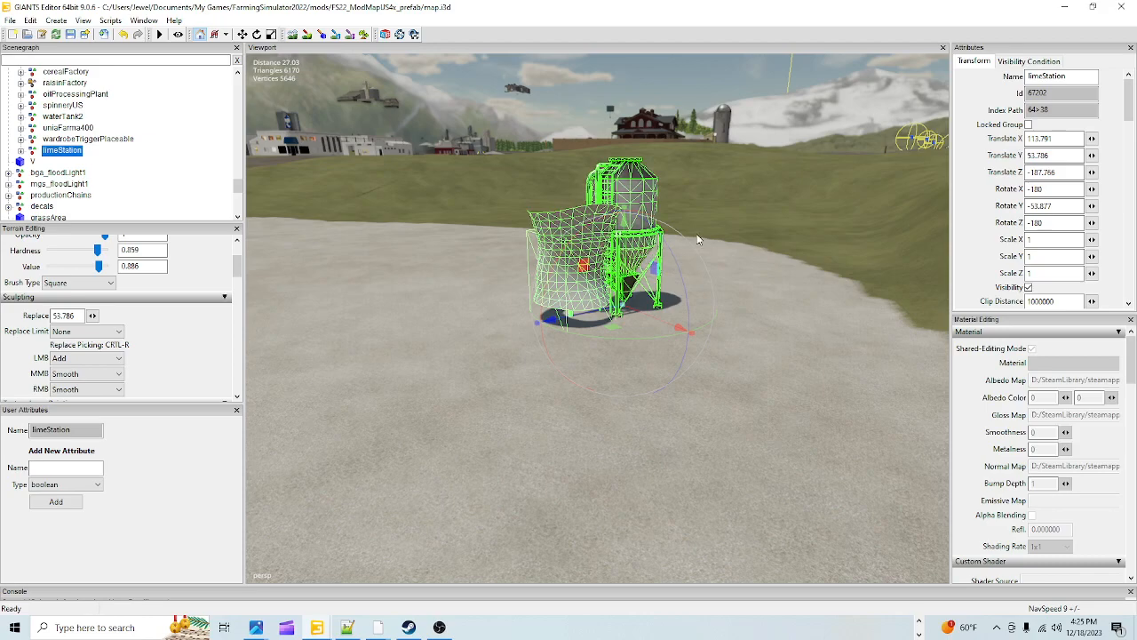
click(624, 295)
click(624, 295)
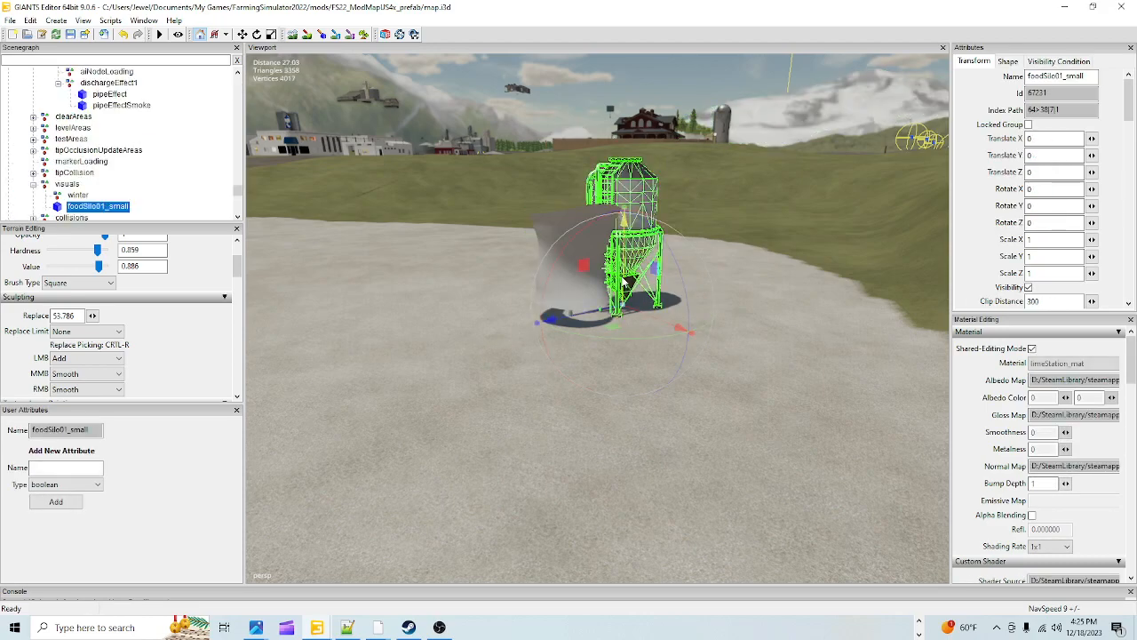
scroll(85, 176, up, 4)
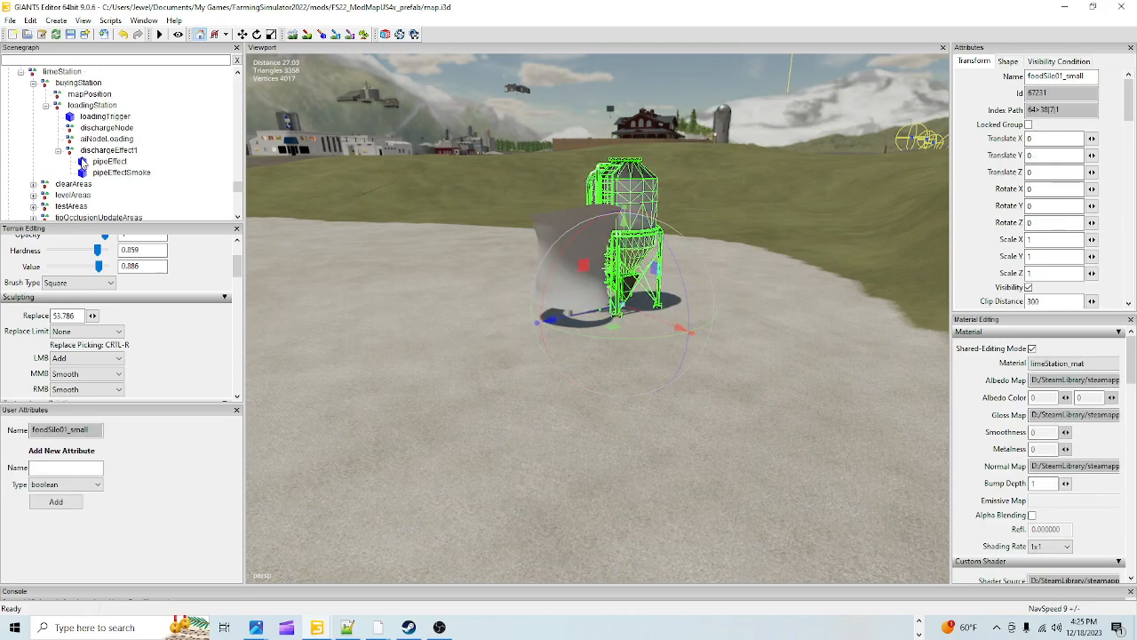
click(75, 139)
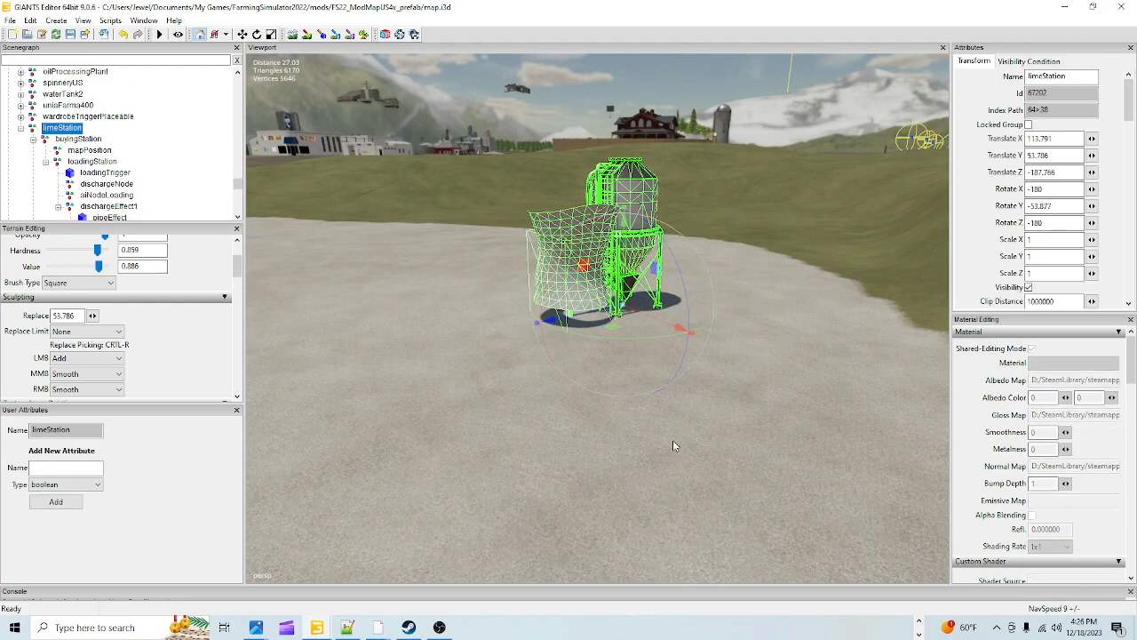
Step: Place the careerStartPoint on the paved ground in front of the lime station, rotate it to about 80.7 on Y and save the map
drag(233, 192, 231, 77)
click(60, 107)
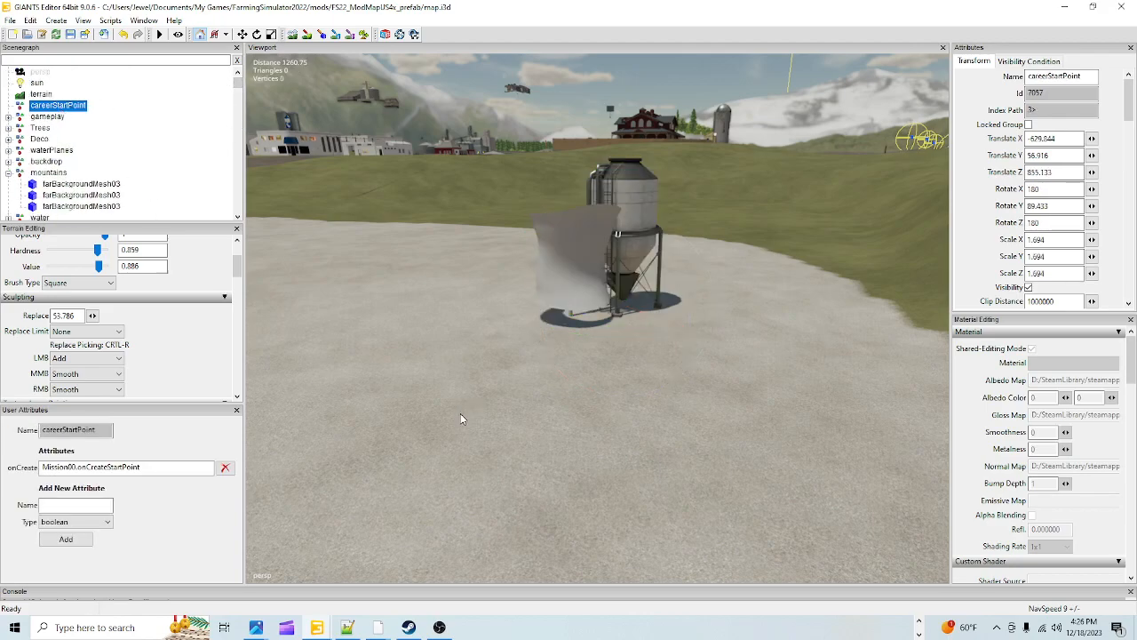
key(ctrl+b)
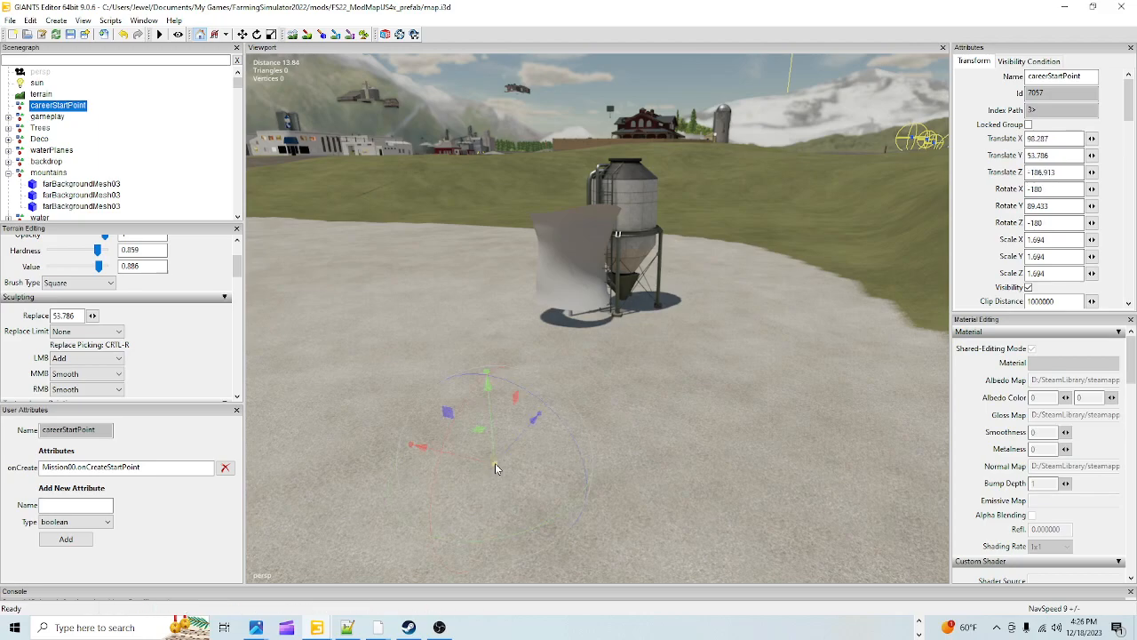
drag(519, 545, 537, 482)
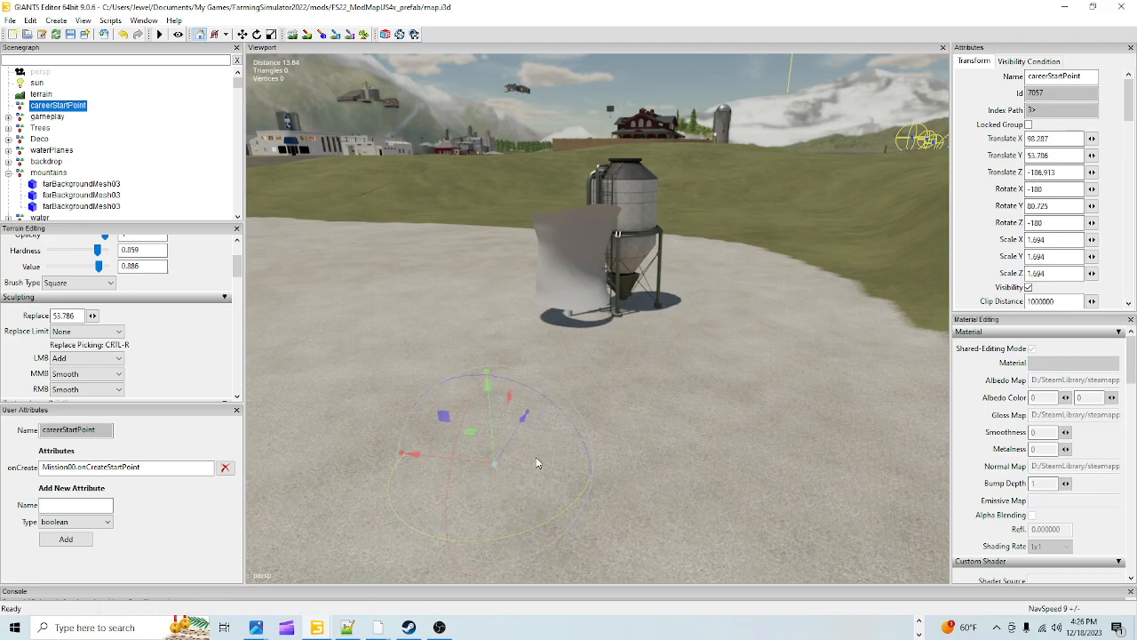
key(ctrl+s)
Step: Launch Farming Simulator 22 from the Steam library
click(409, 627)
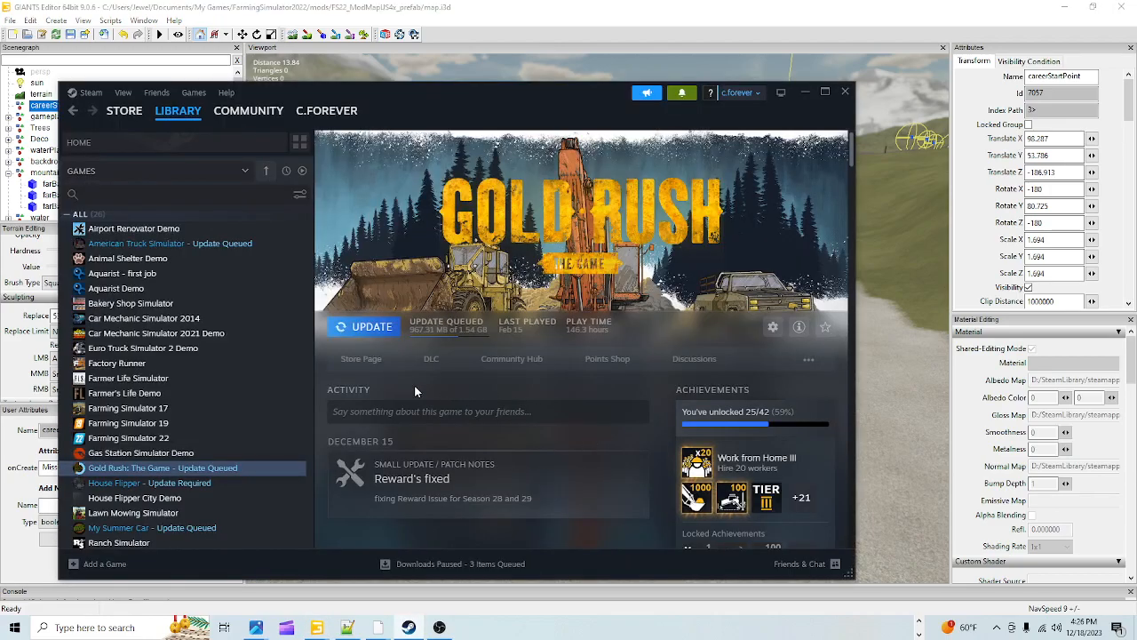
click(181, 443)
click(372, 327)
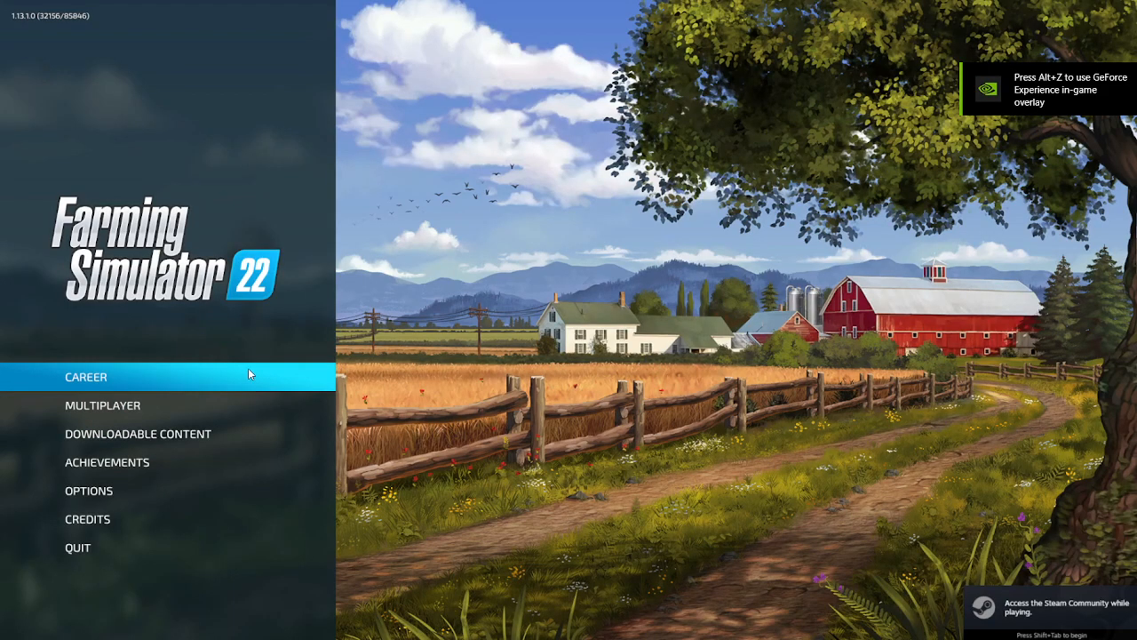
Step: Open the career game saves and set up a new career in an empty slot after game save 14
click(248, 368)
scroll(444, 382, down, 8)
scroll(447, 384, down, 5)
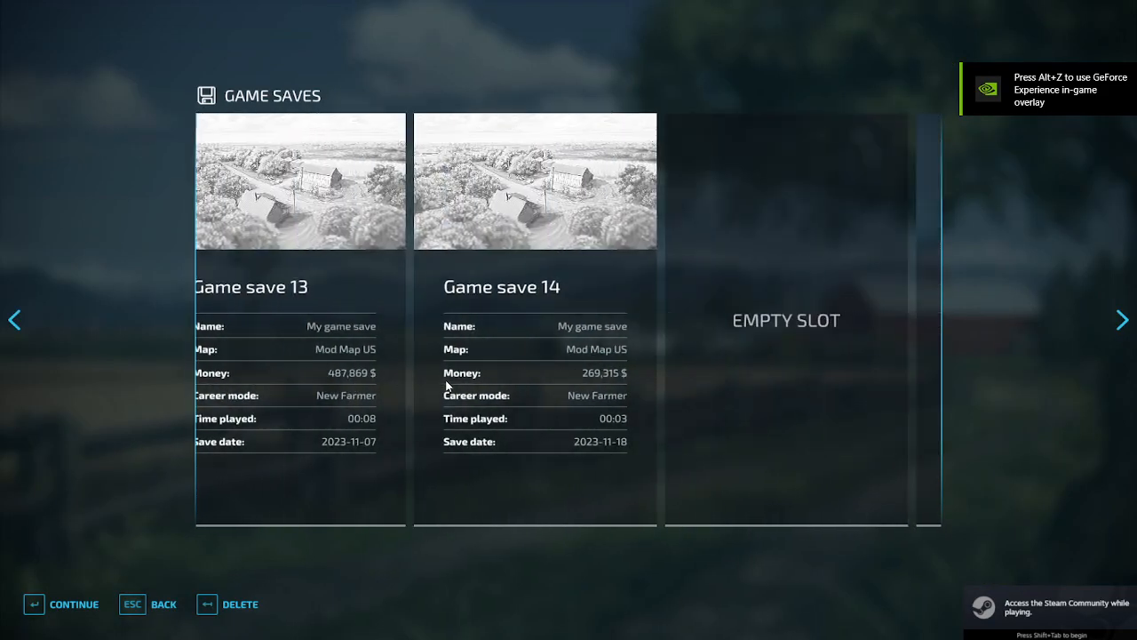
click(62, 592)
click(80, 591)
Step: Choose Mod Map US as the map for the new career, load it and start the game
scroll(134, 551, down, 6)
scroll(134, 554, up, 1)
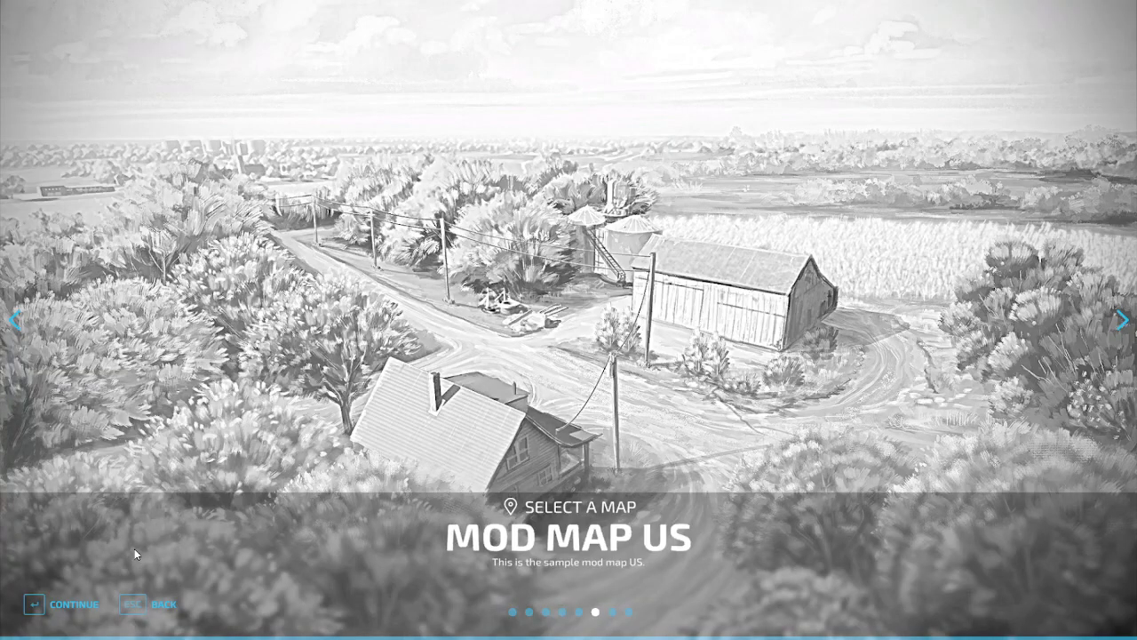
click(77, 614)
click(76, 615)
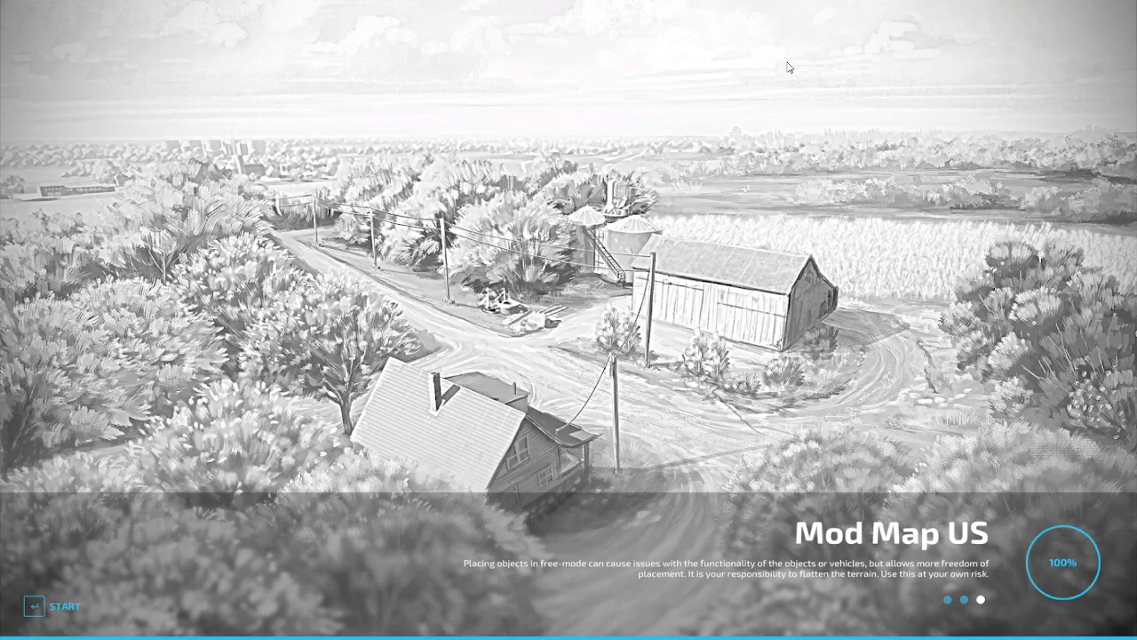
click(103, 611)
key(Escape)
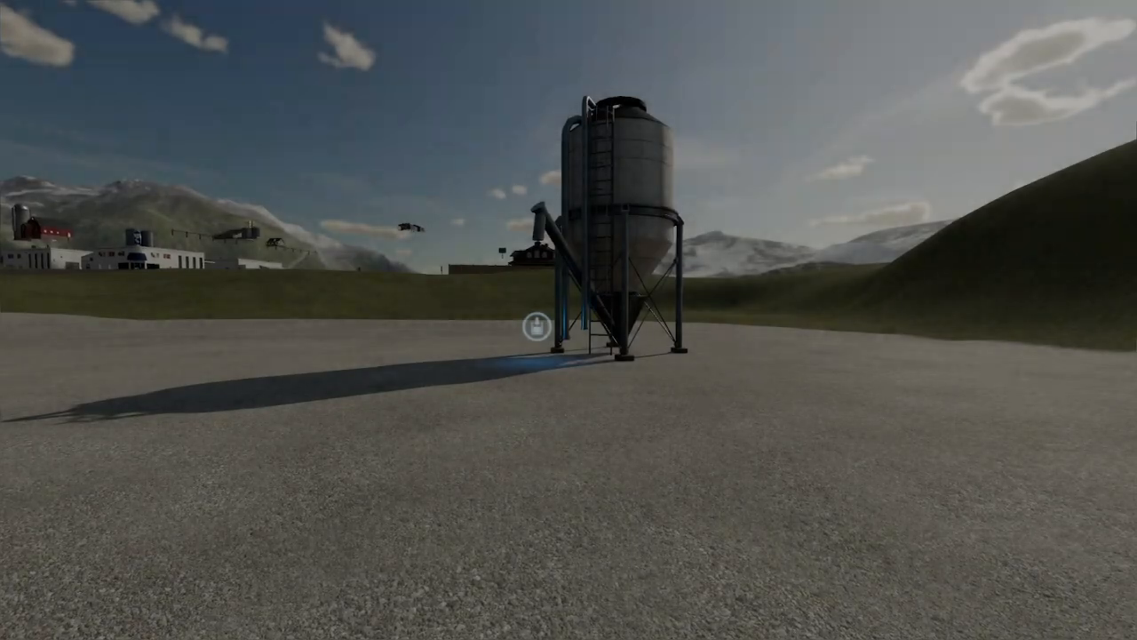
Step: Walk around the lime station and inspect its silo, fill pipe and loading trigger marker from several sides
key(w)
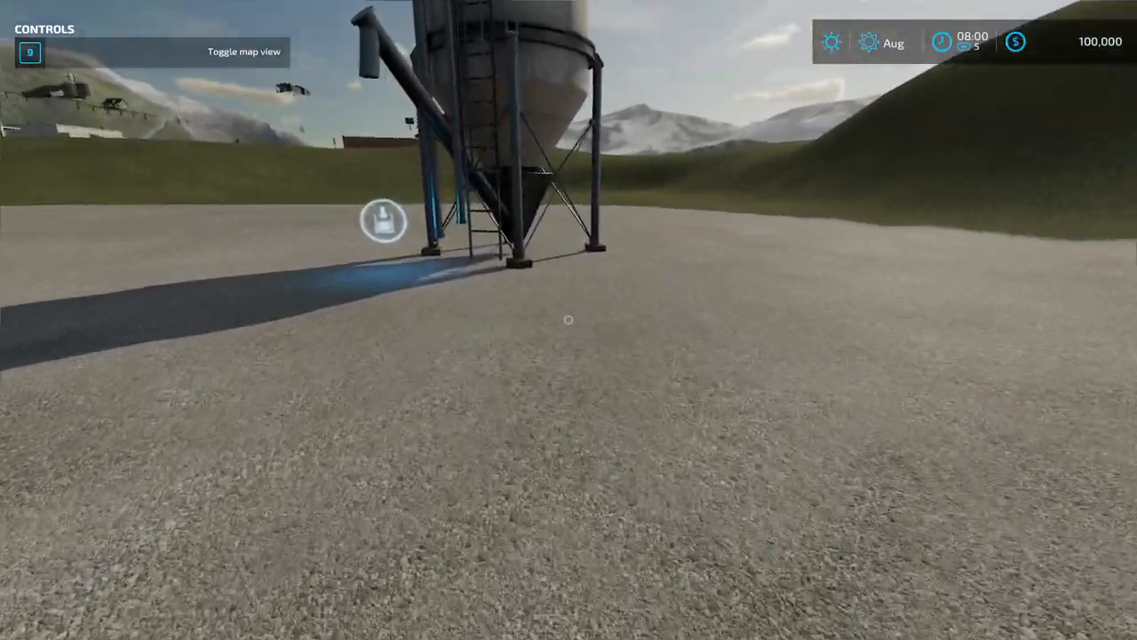
key(w)
key(w)
key(s)
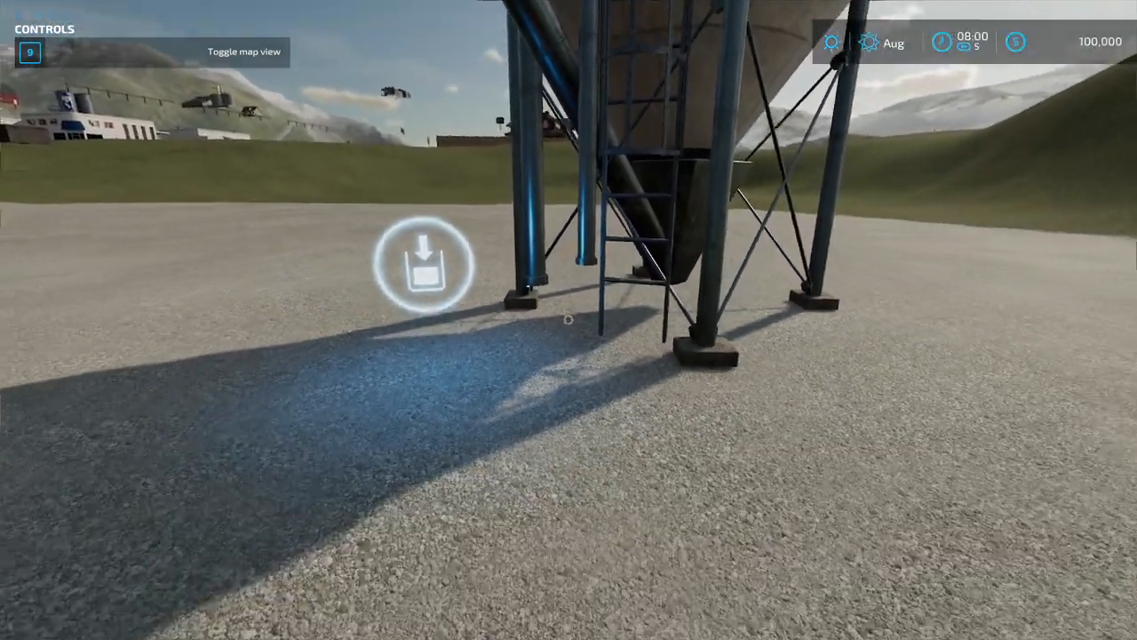
key(w)
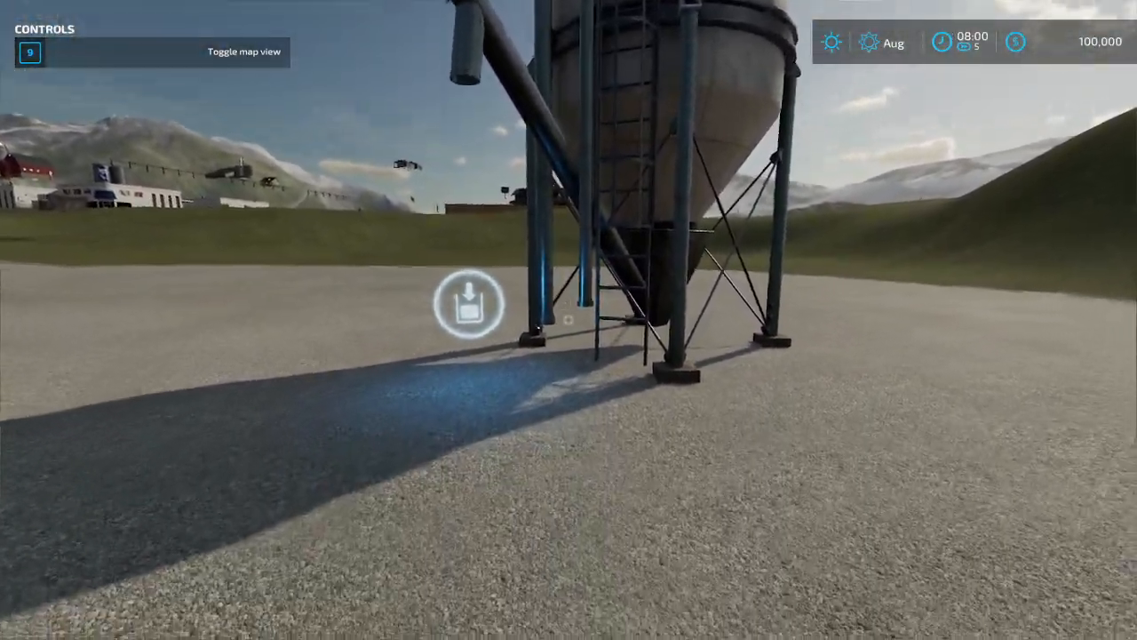
key(s)
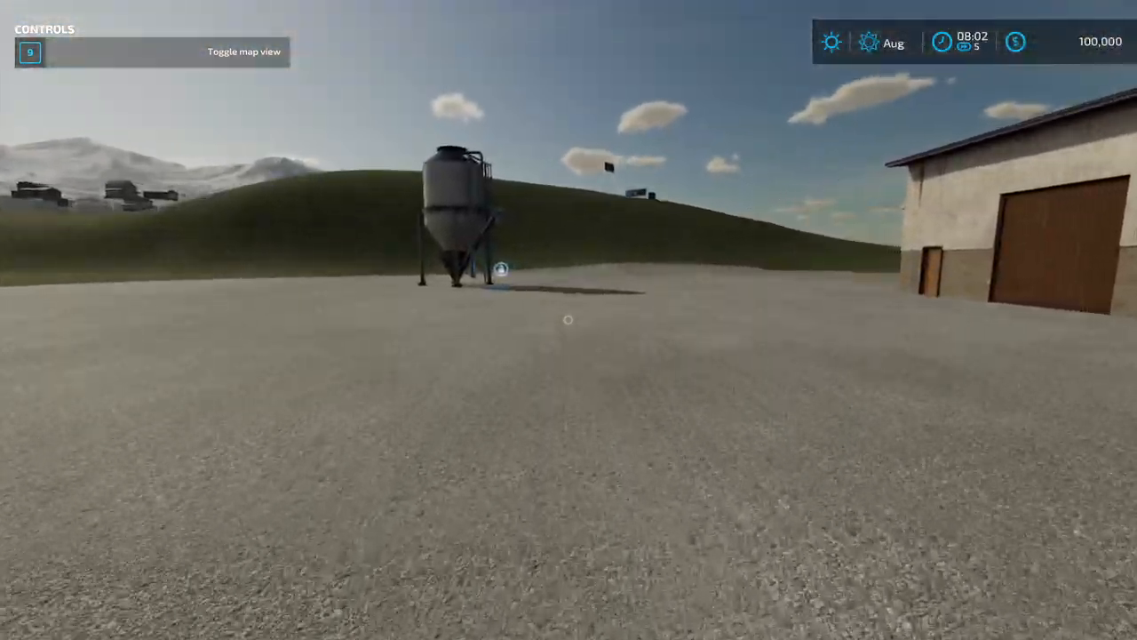
key(w)
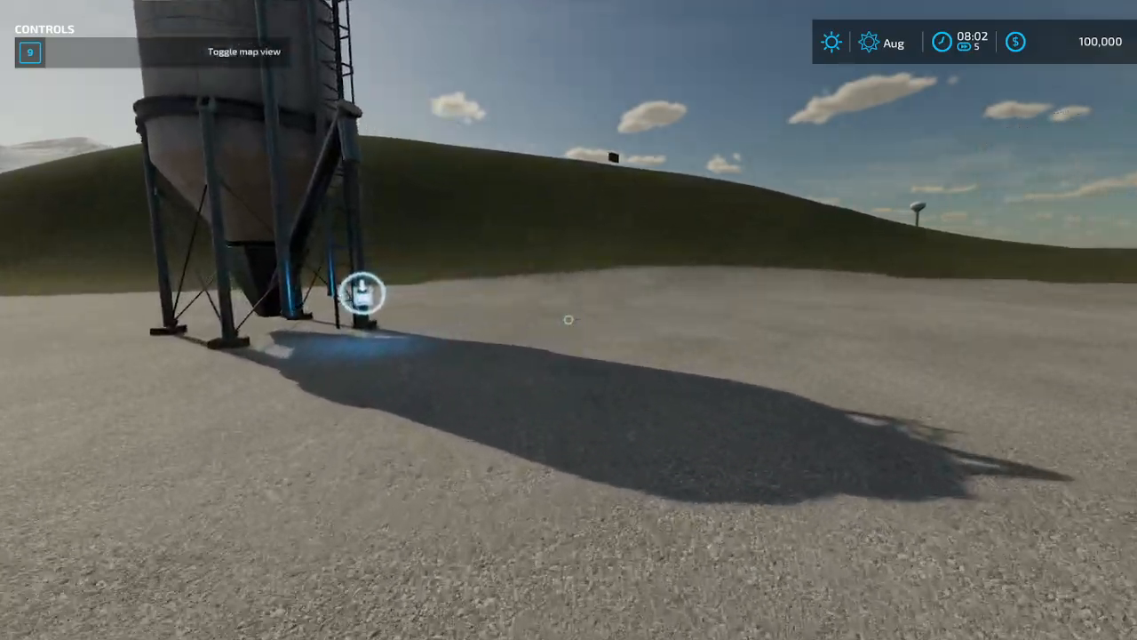
key(s)
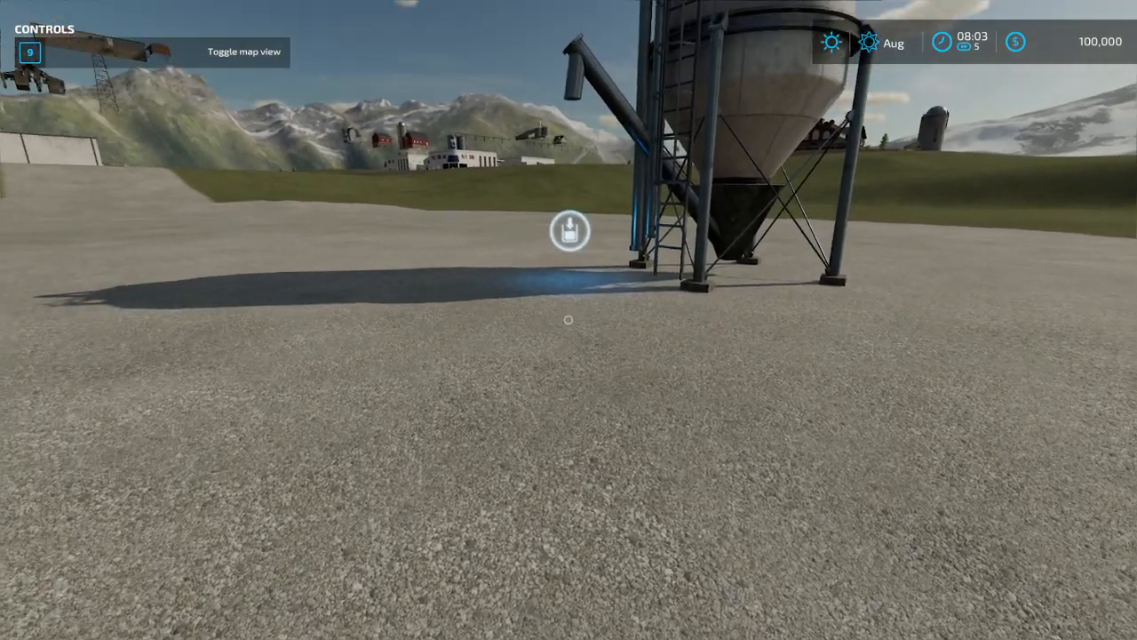
key(w)
key(s)
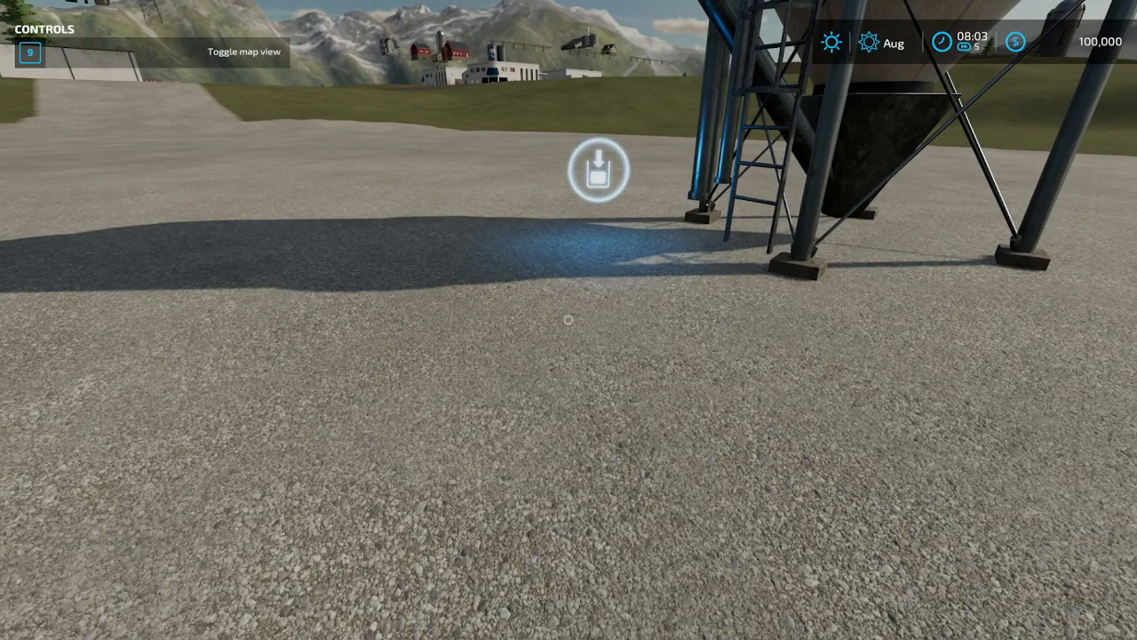
Step: Select the Lime Station marker on the in-game map, visit it and check the arrival spot beside the silo
key(Escape)
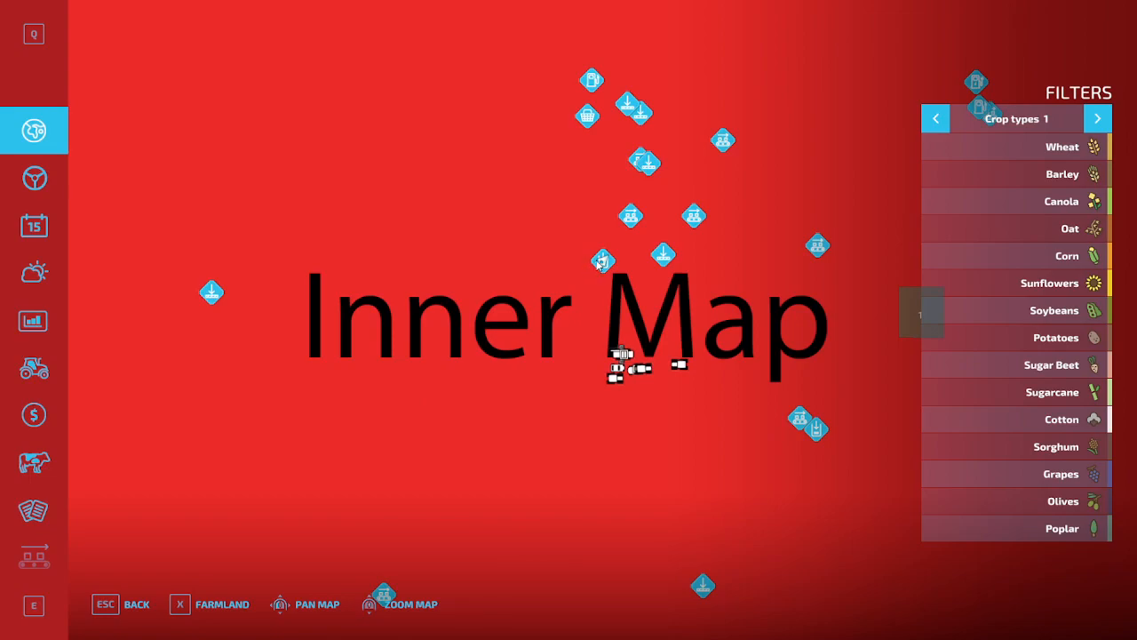
click(600, 261)
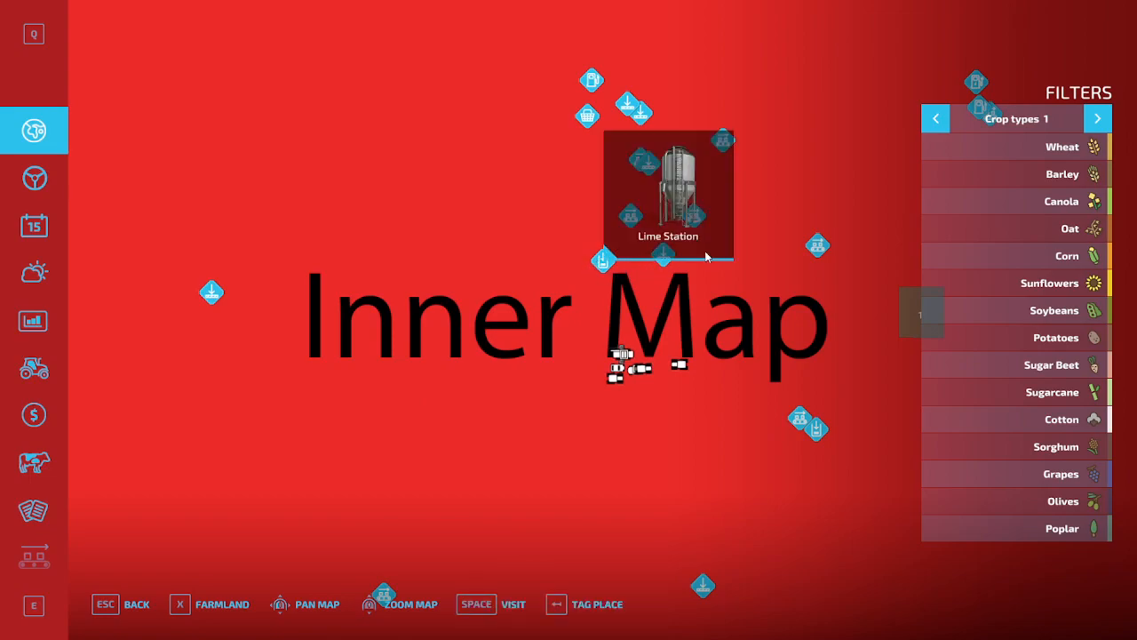
click(521, 612)
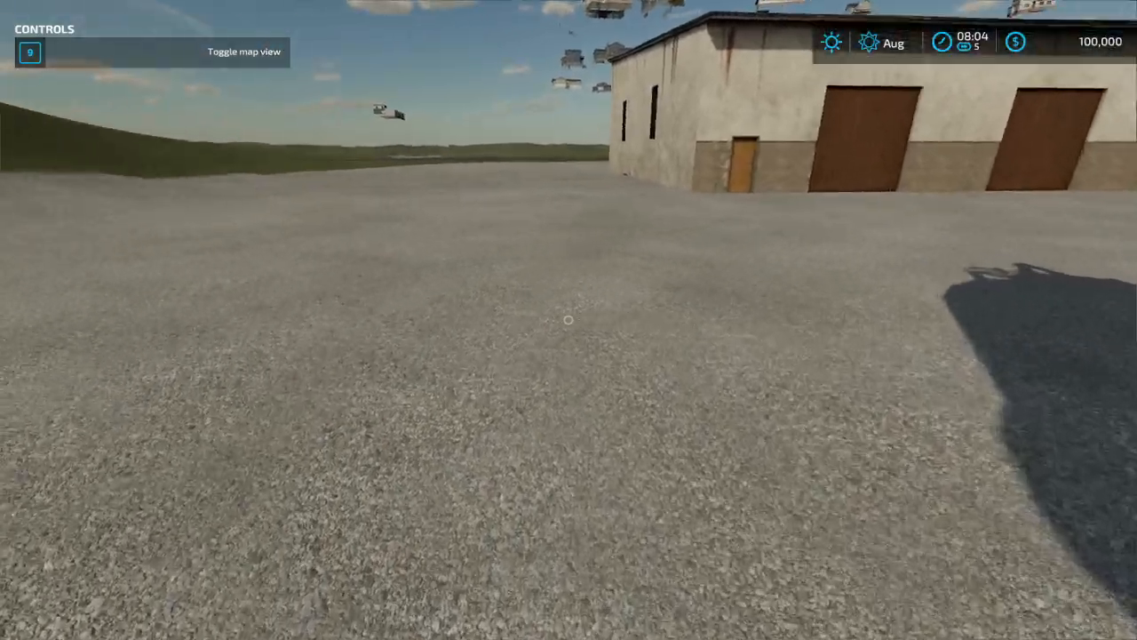
key(s)
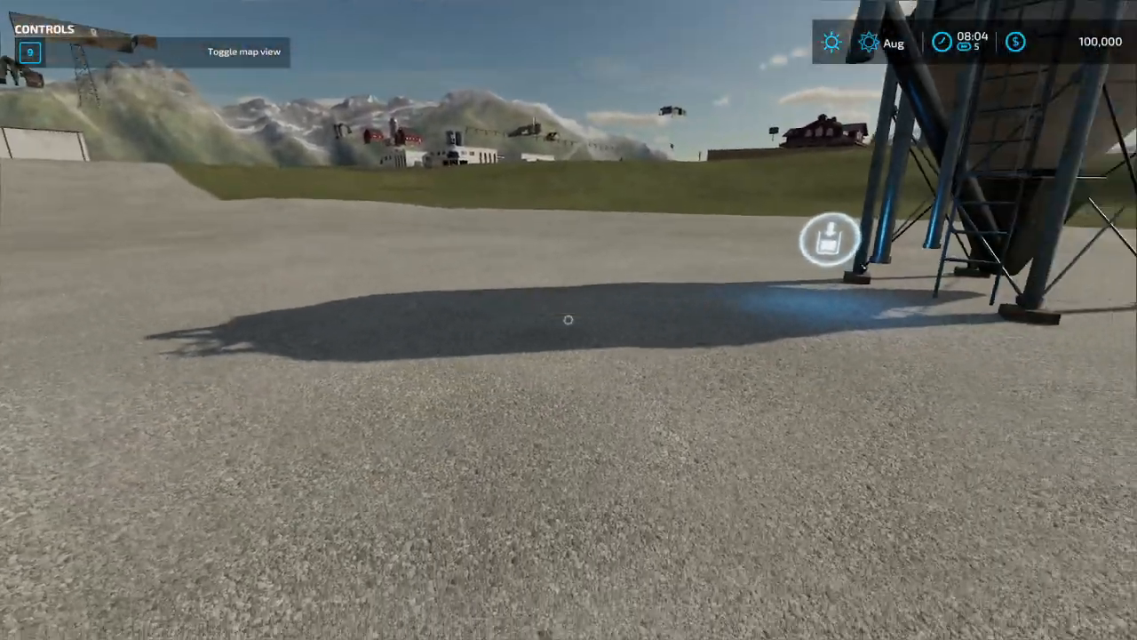